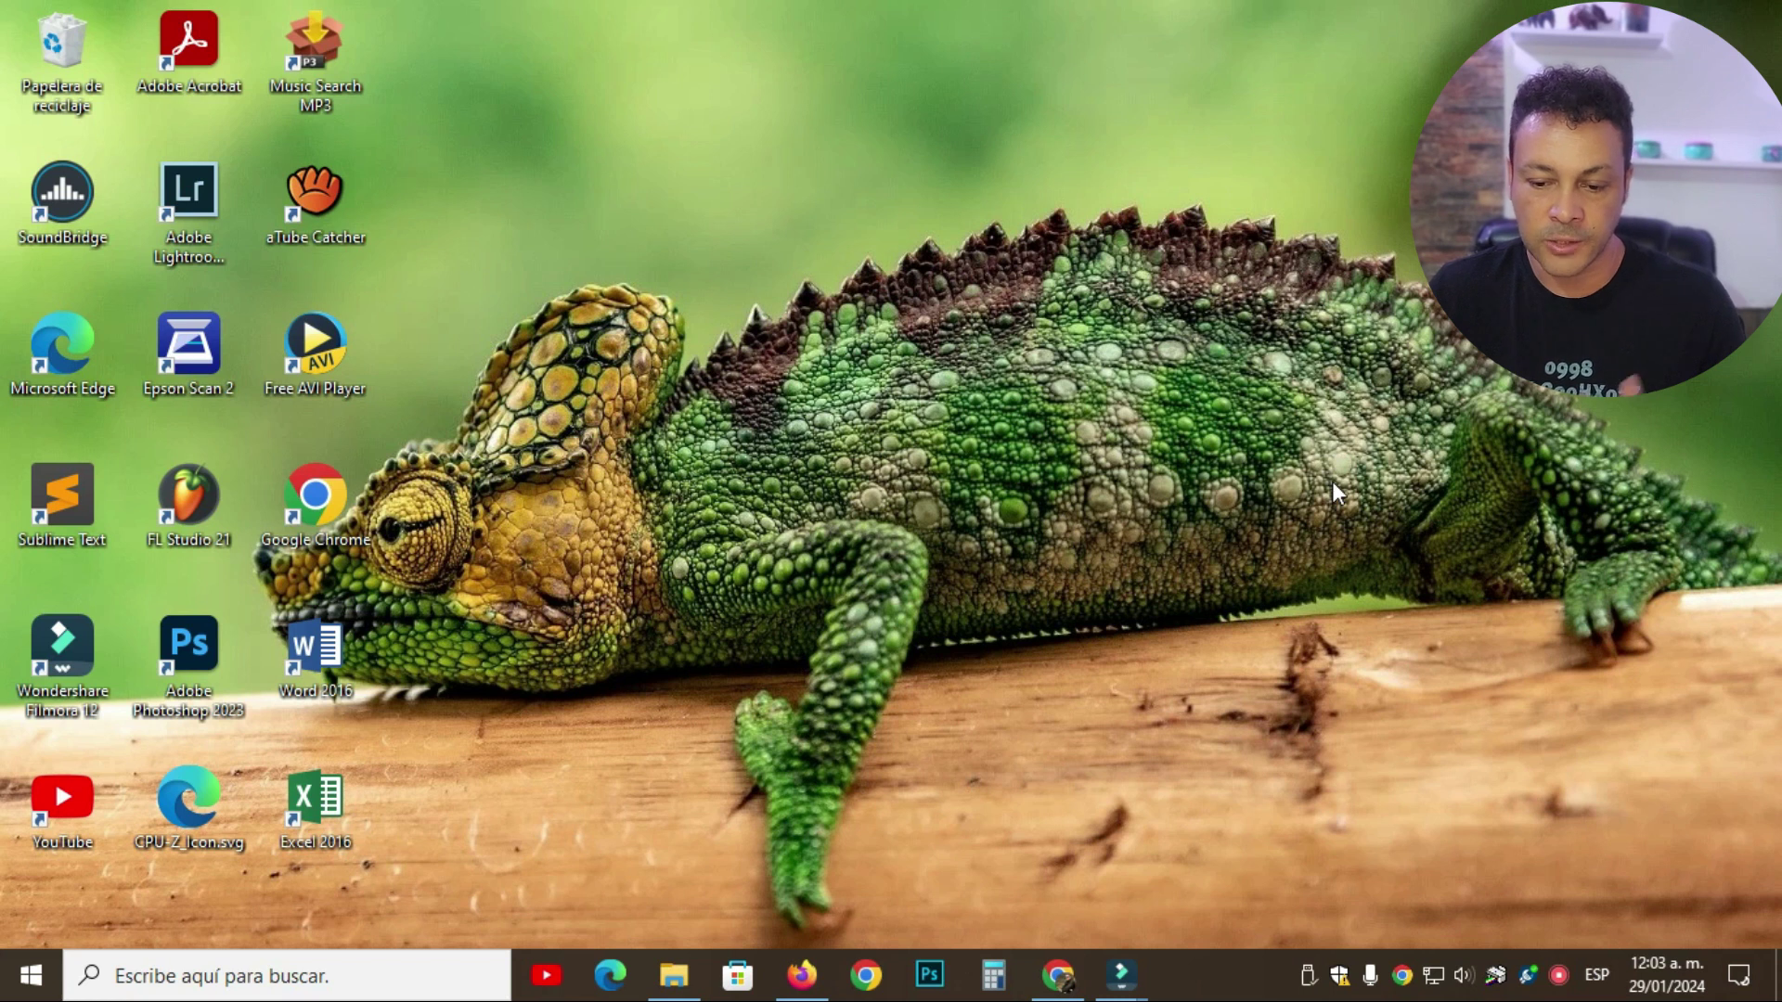
Open the desktop background settings in Windows personalization and move the window clear of the webcam area
right_click(888, 419)
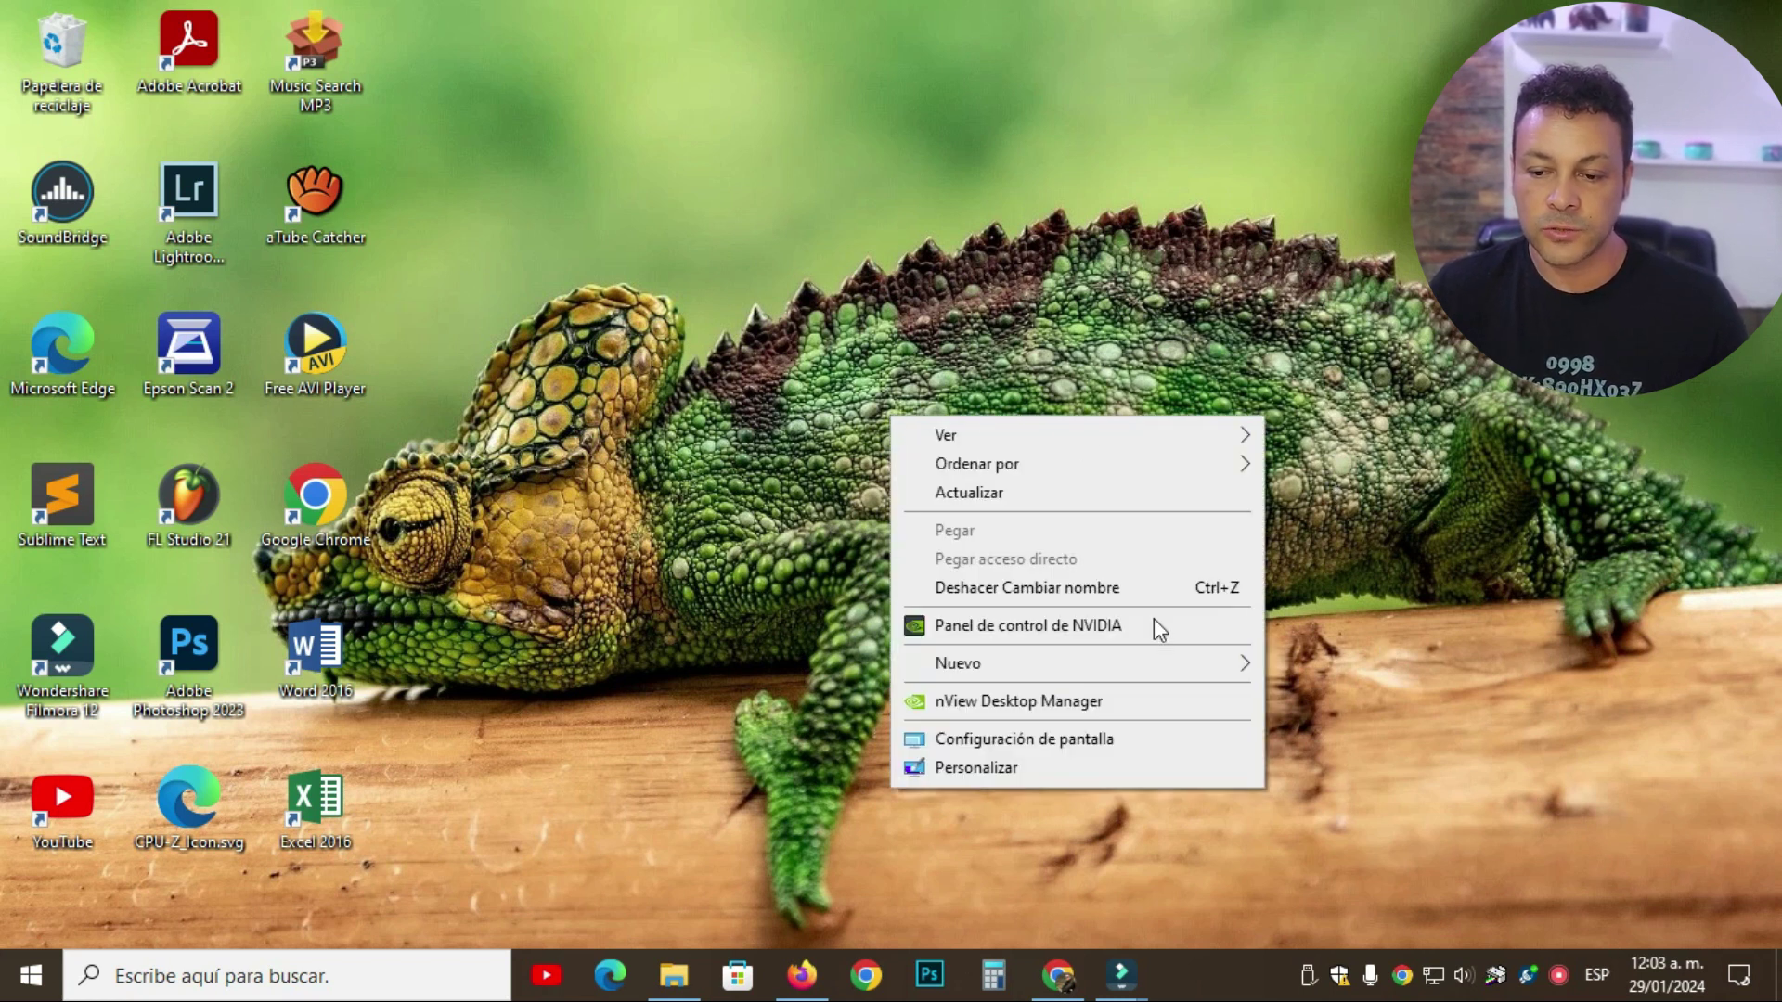
left_click(989, 768)
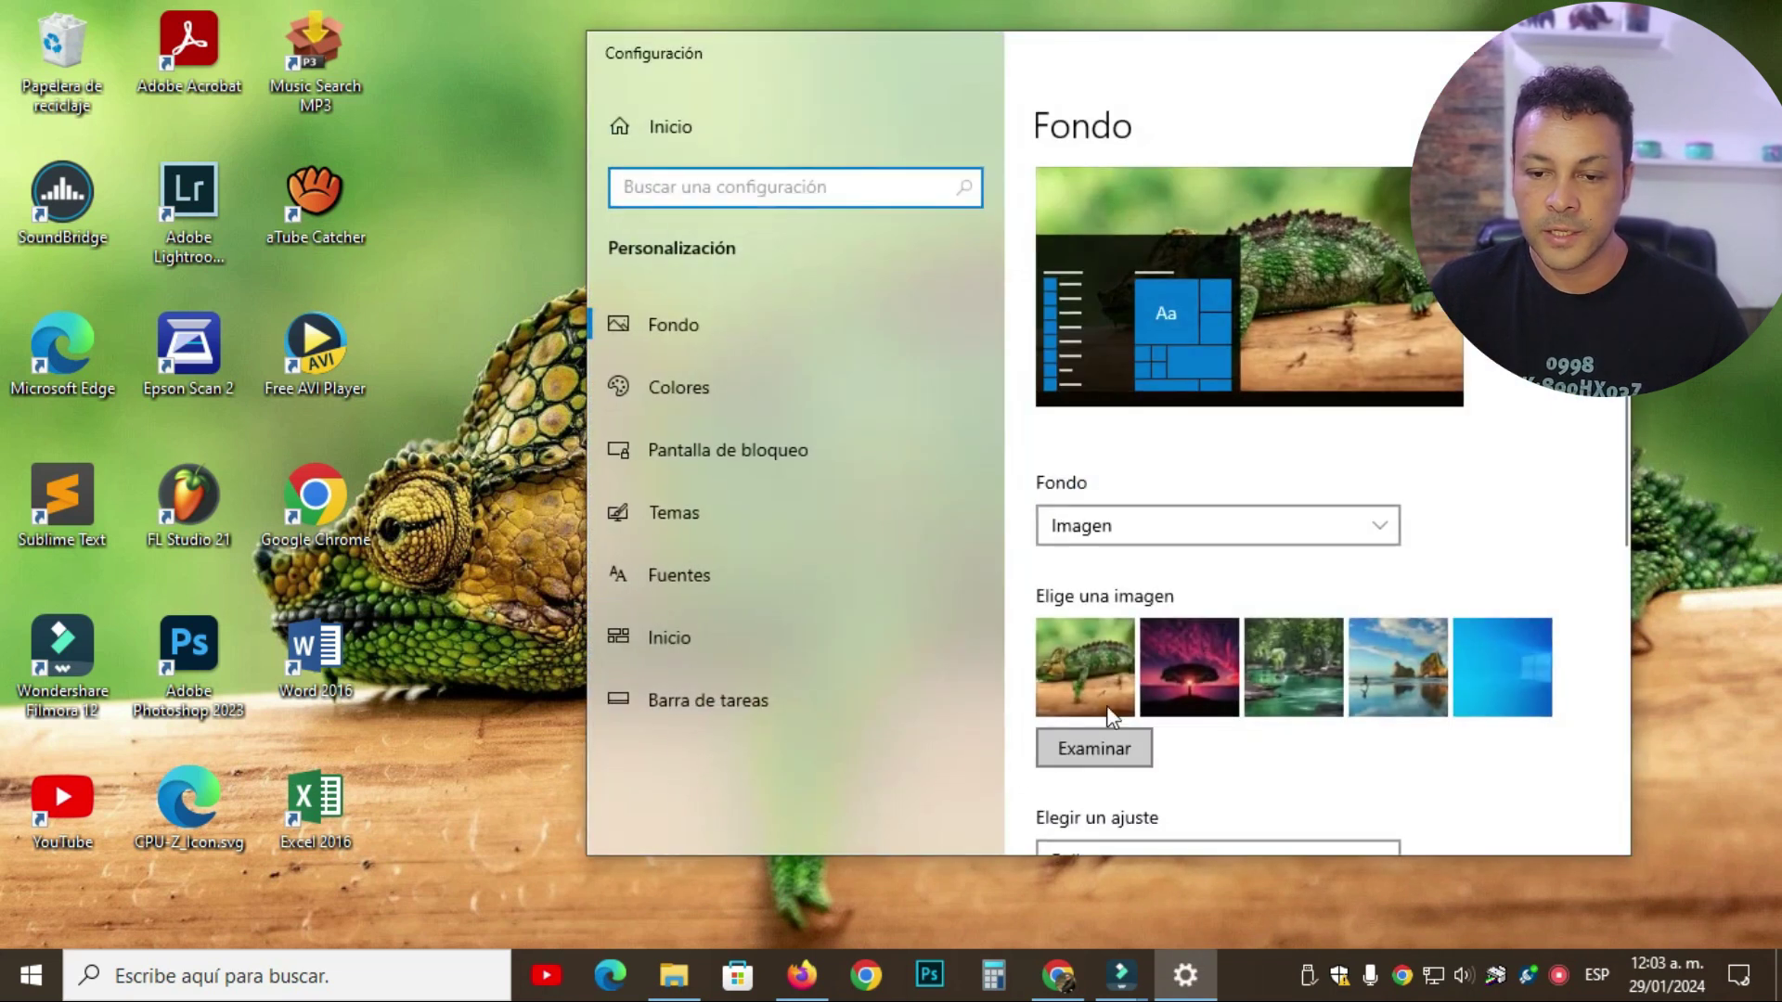
left_click(710, 338)
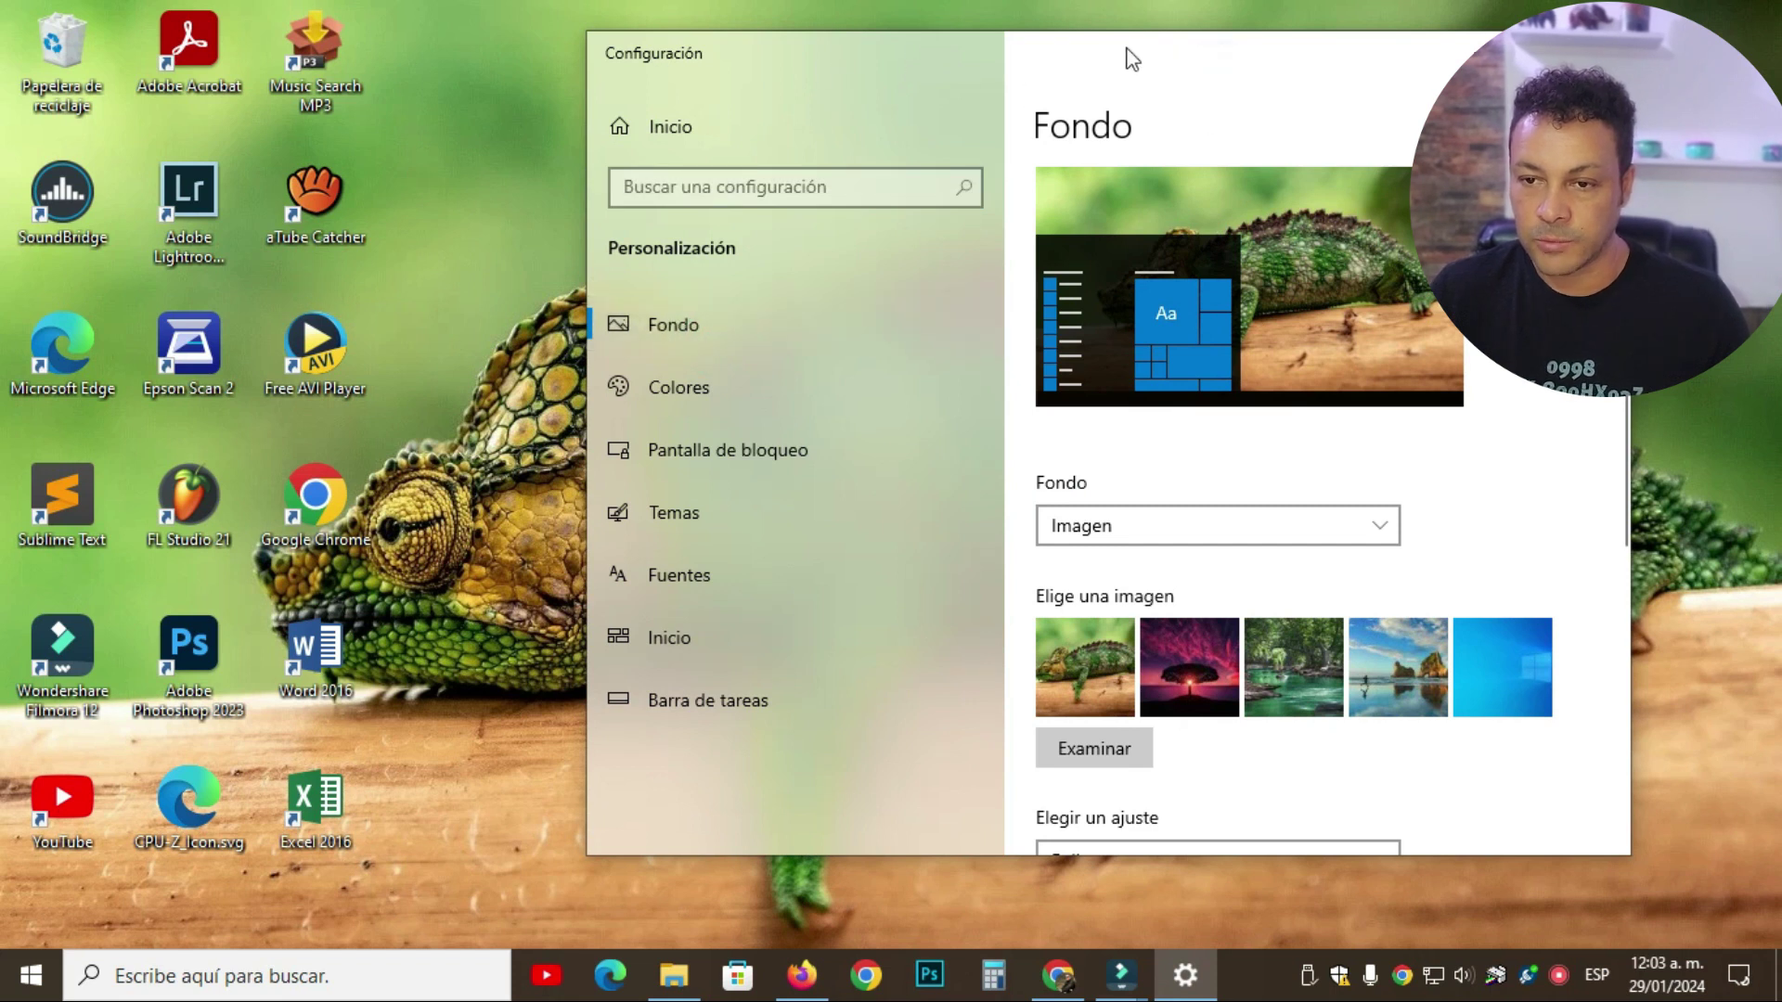
left_click_drag(1126, 48, 806, 47)
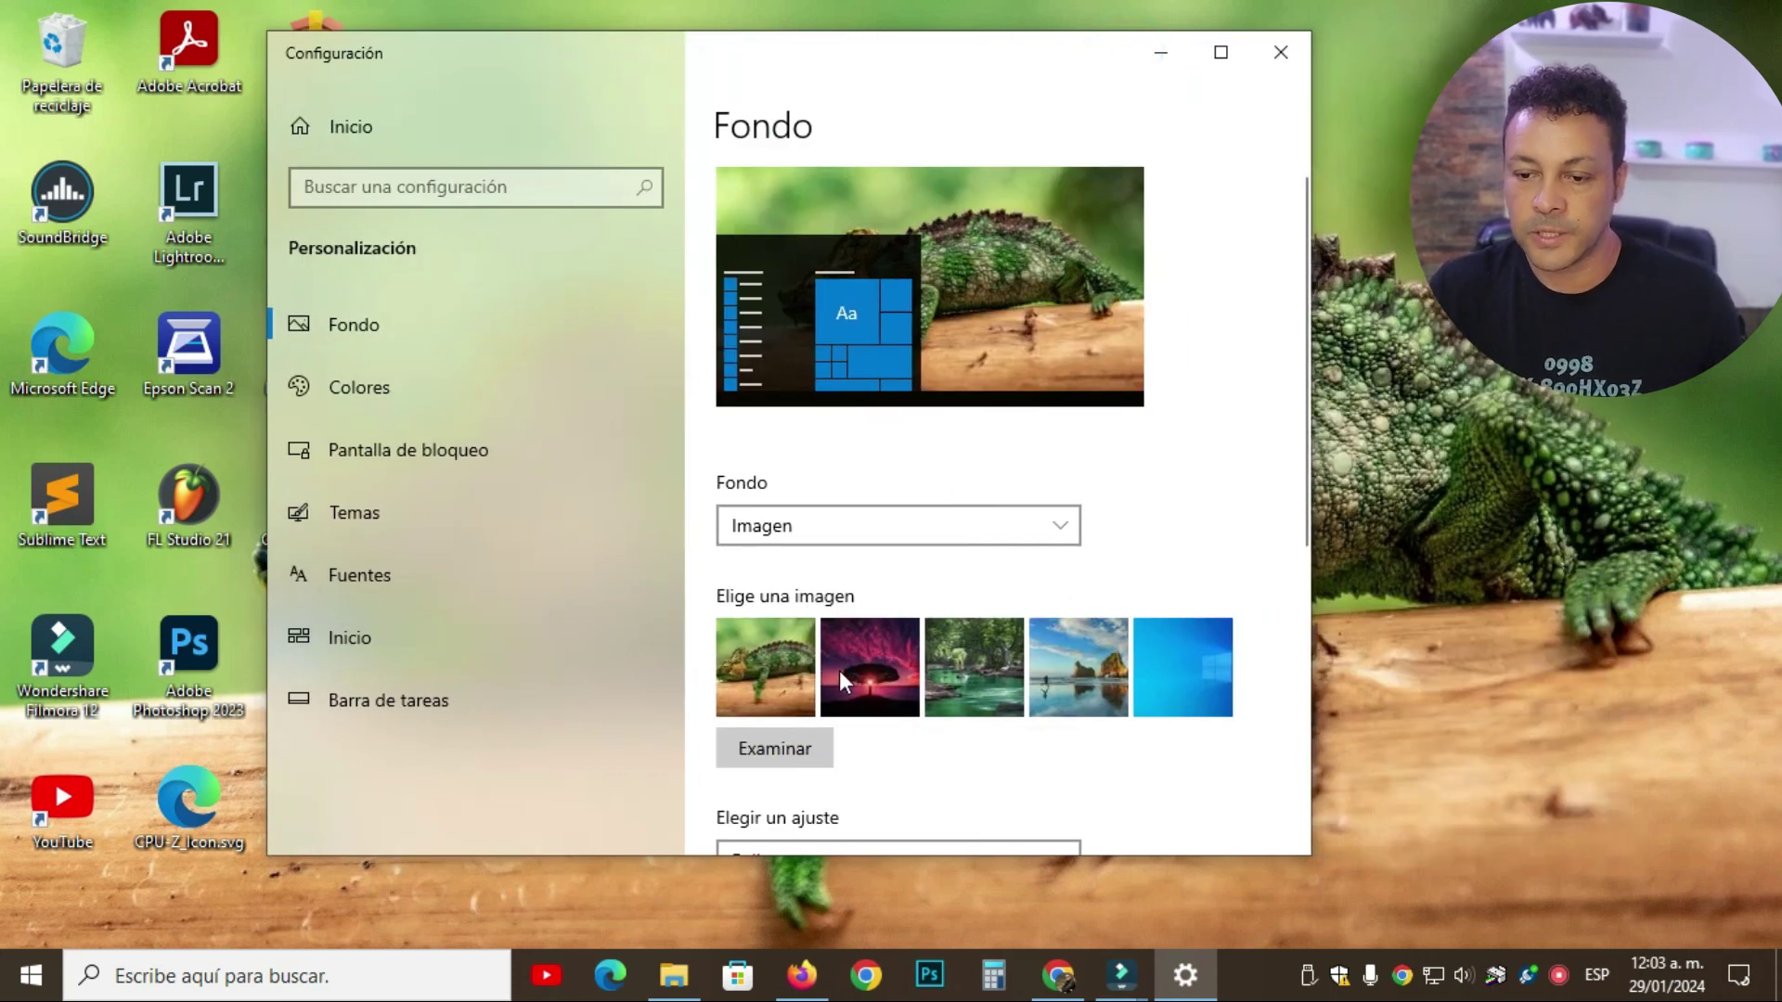
Try the purple sunset tree, chameleon and forest river pictures in turn as the desktop background
left_click(883, 672)
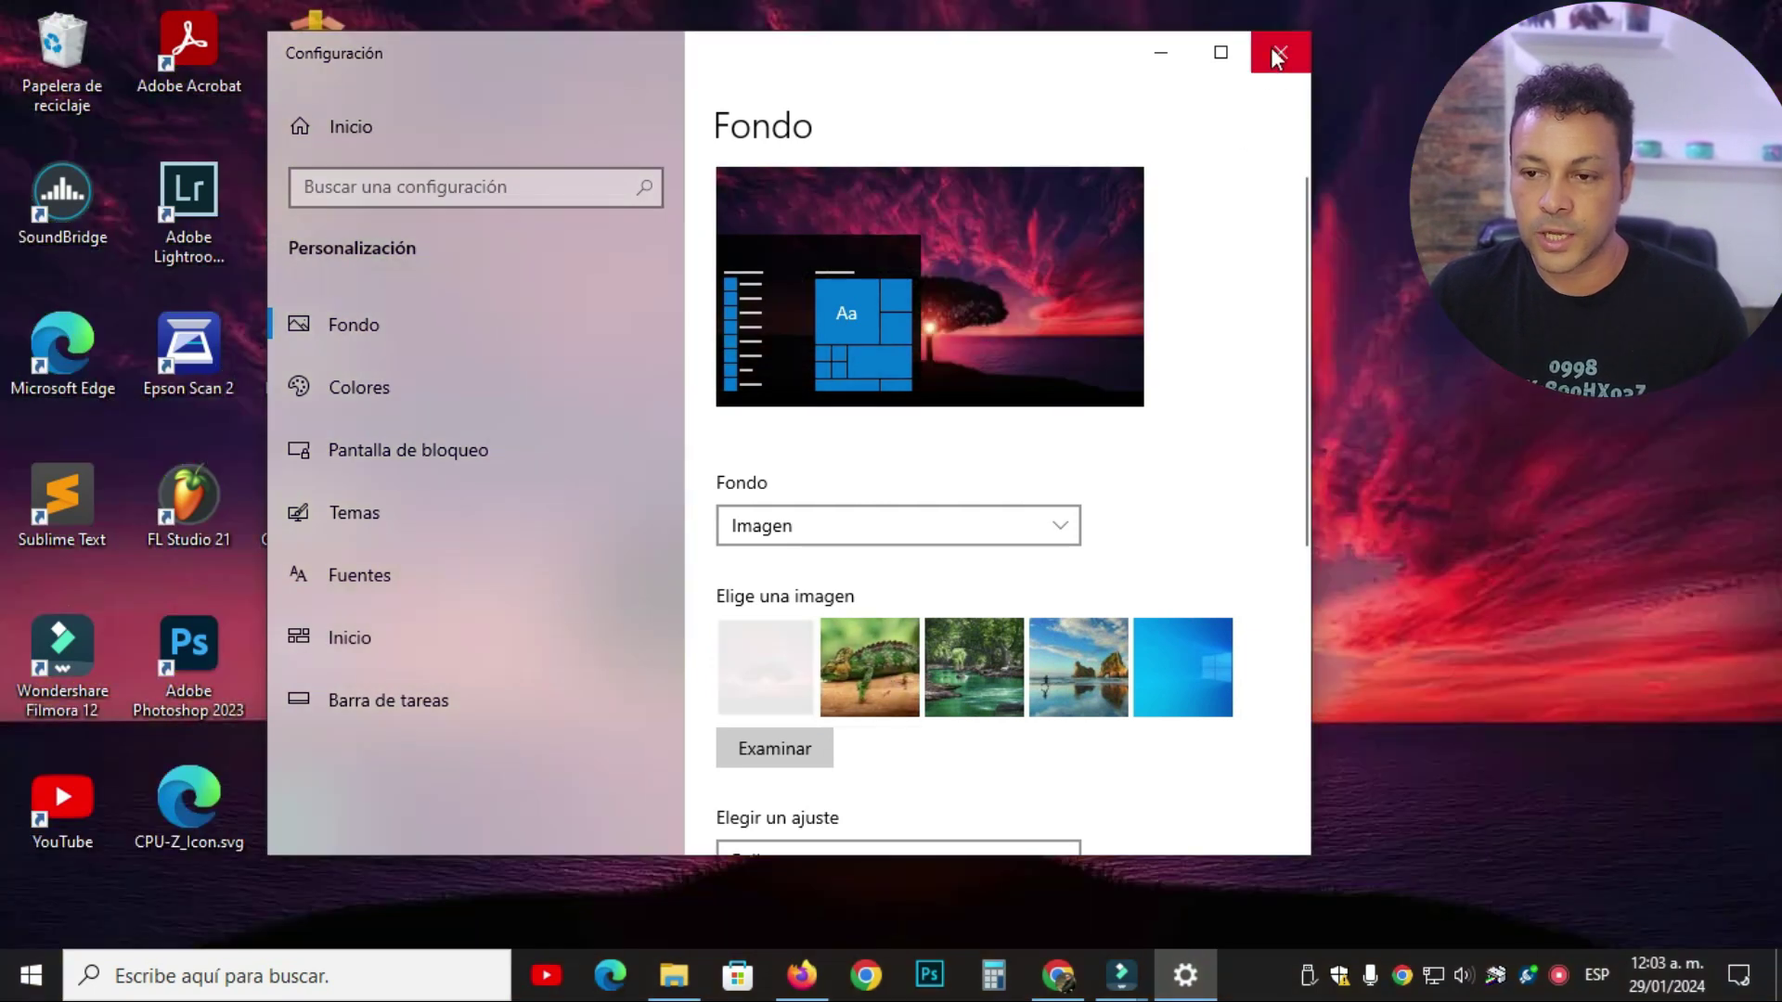
left_click_drag(1086, 51, 909, 106)
left_click(704, 718)
left_click_drag(955, 120, 994, 136)
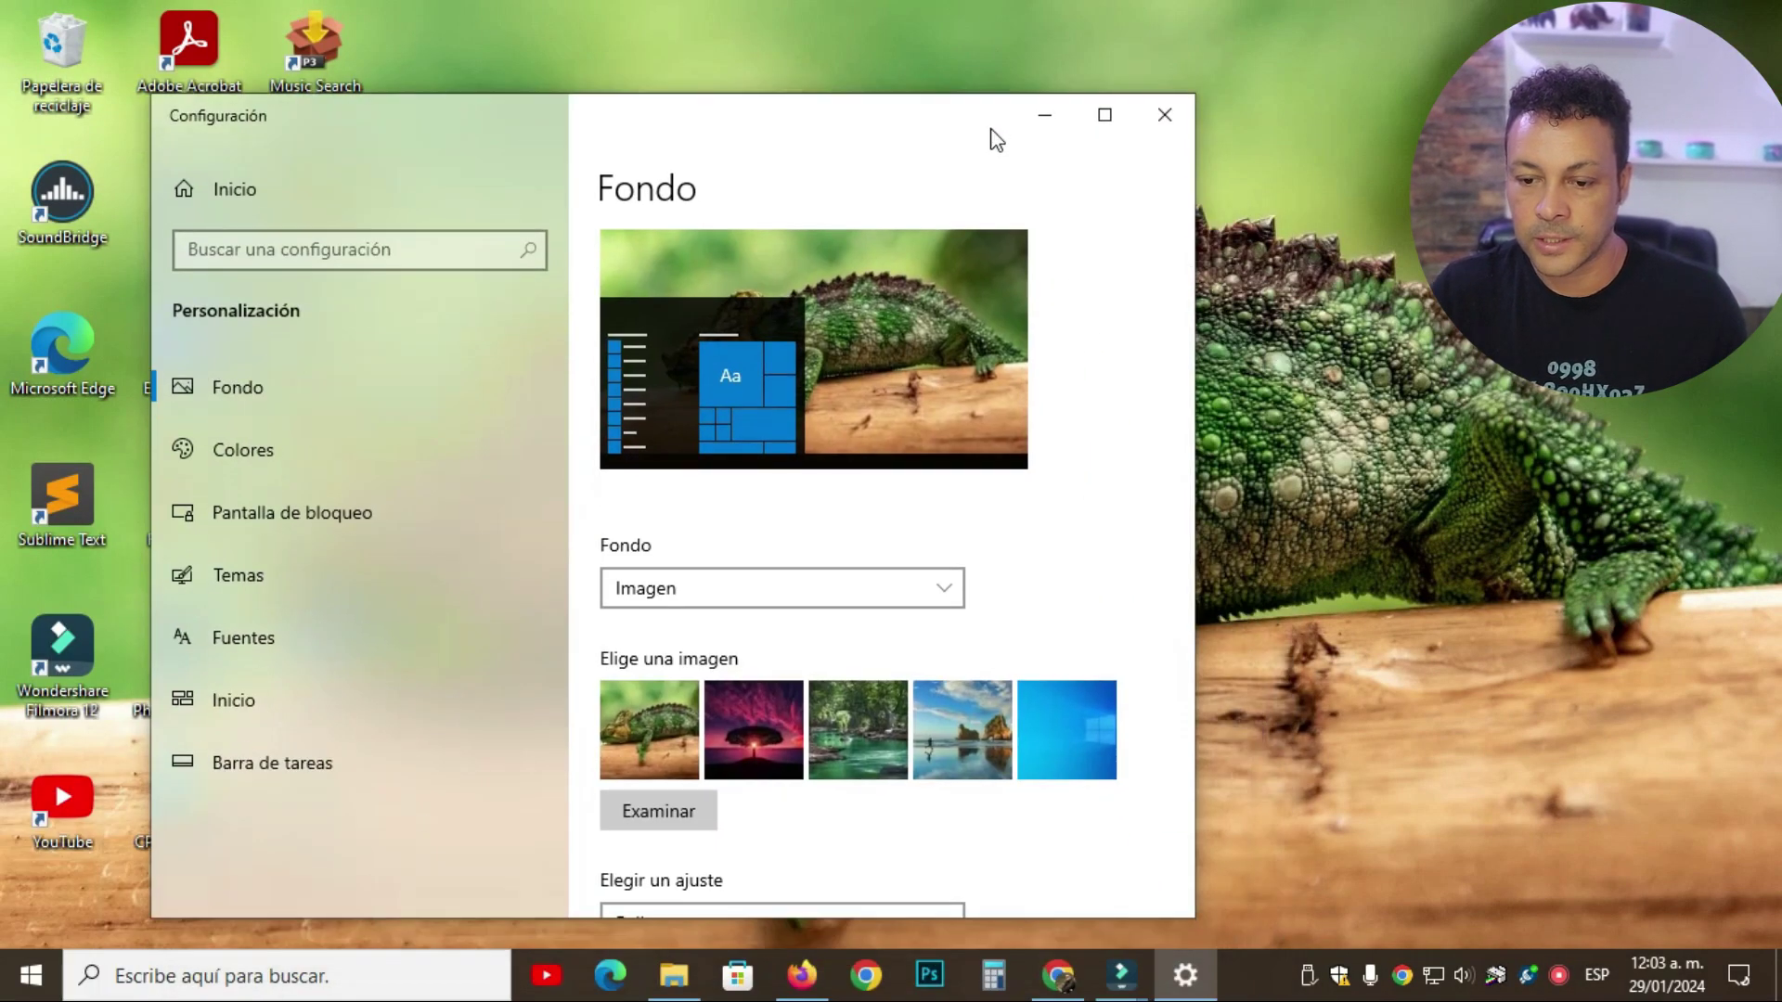
left_click(859, 733)
left_click_drag(963, 113, 1265, 100)
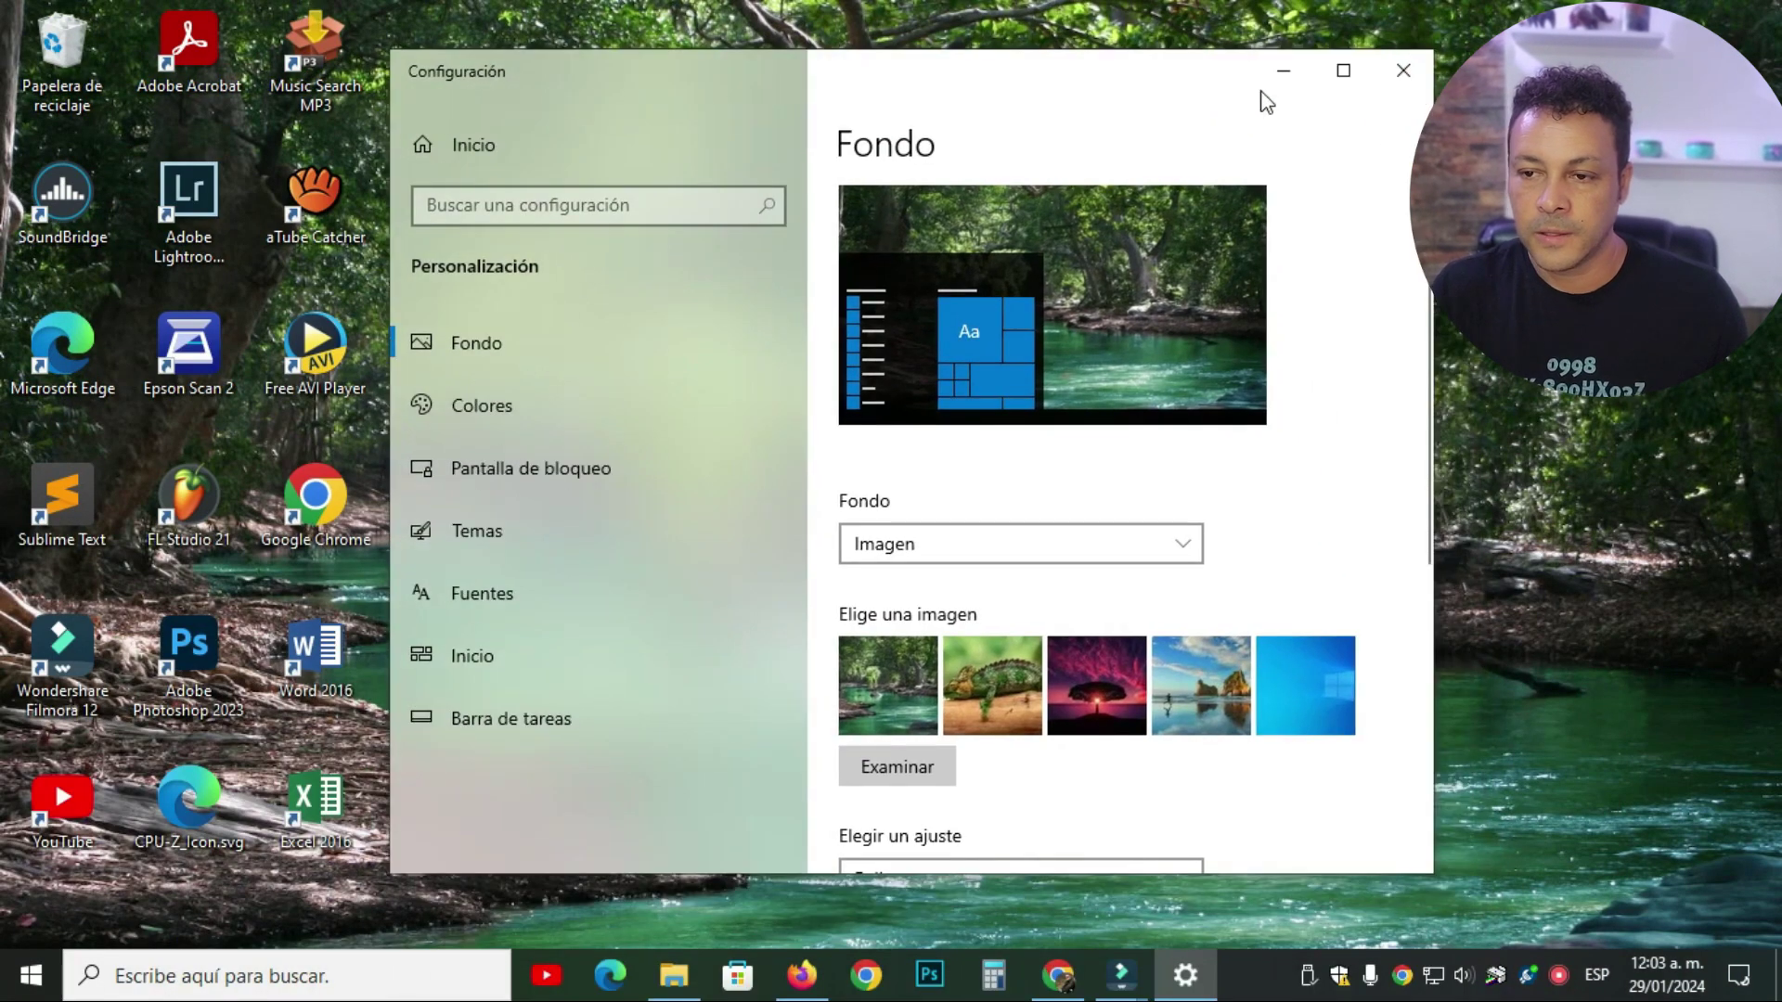
Set the chameleon photo from the FONDOS DE PANTALLA folder as desktop background from File Explorer, and minimize the folder window
left_click(1272, 74)
left_click(673, 974)
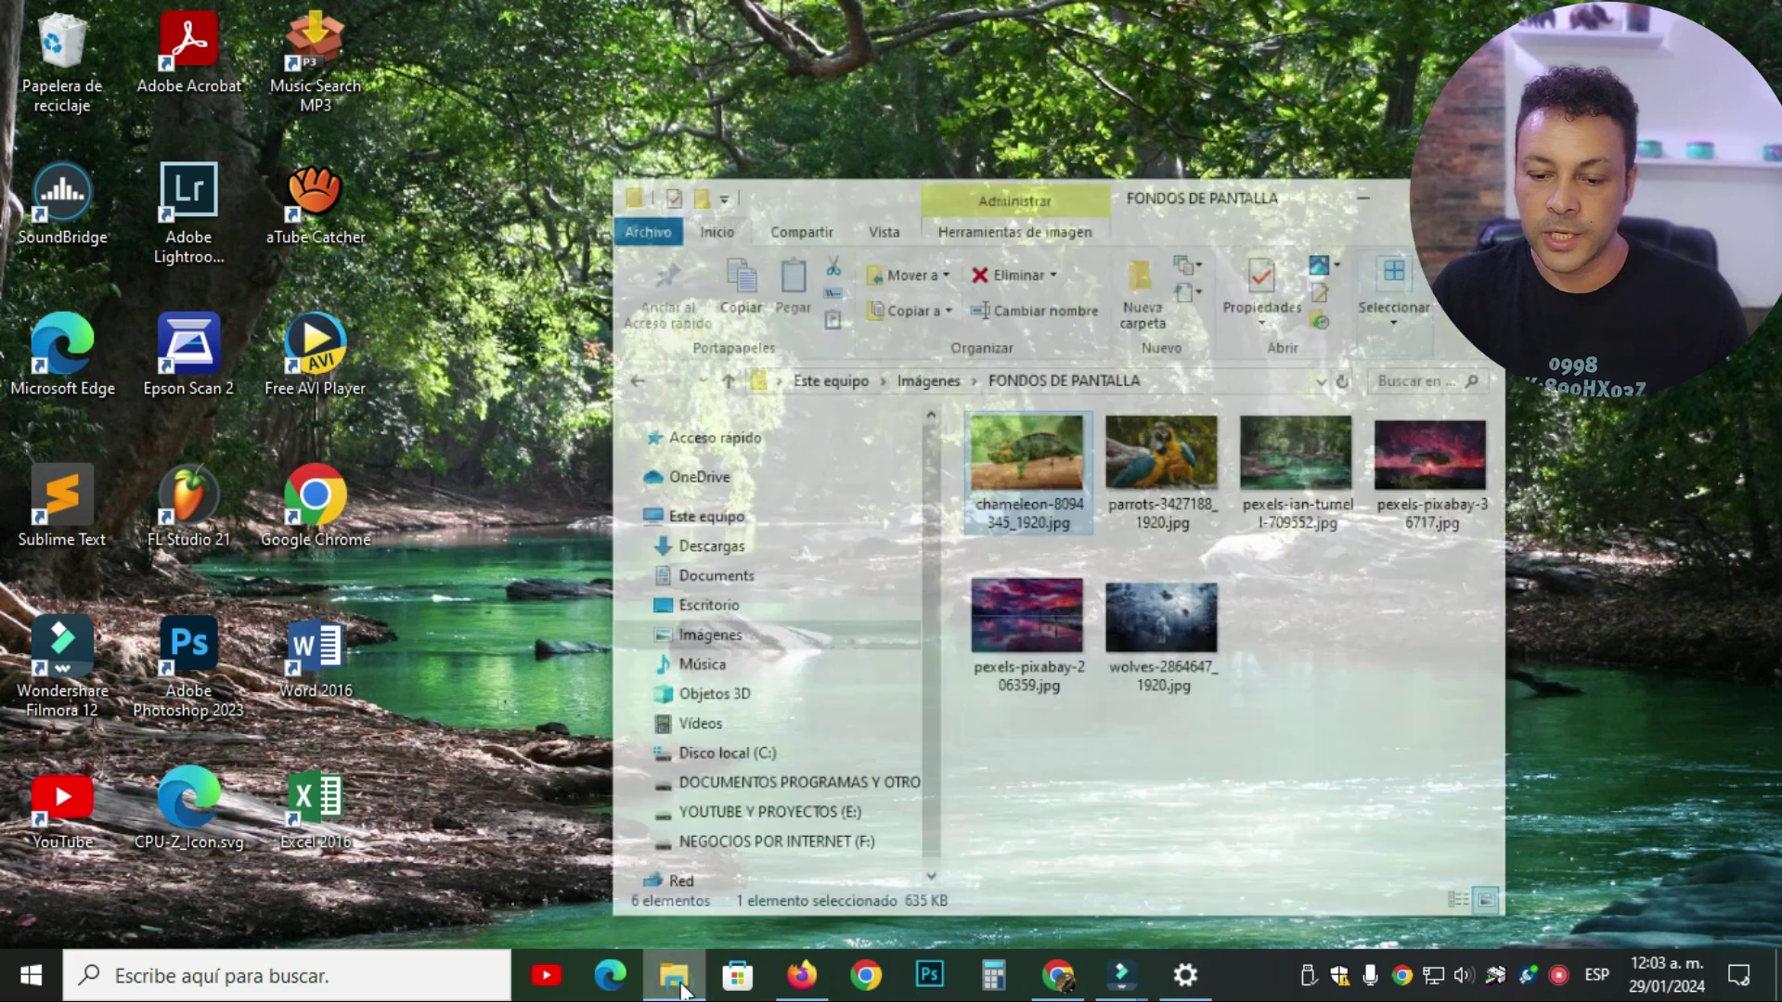
right_click(1066, 425)
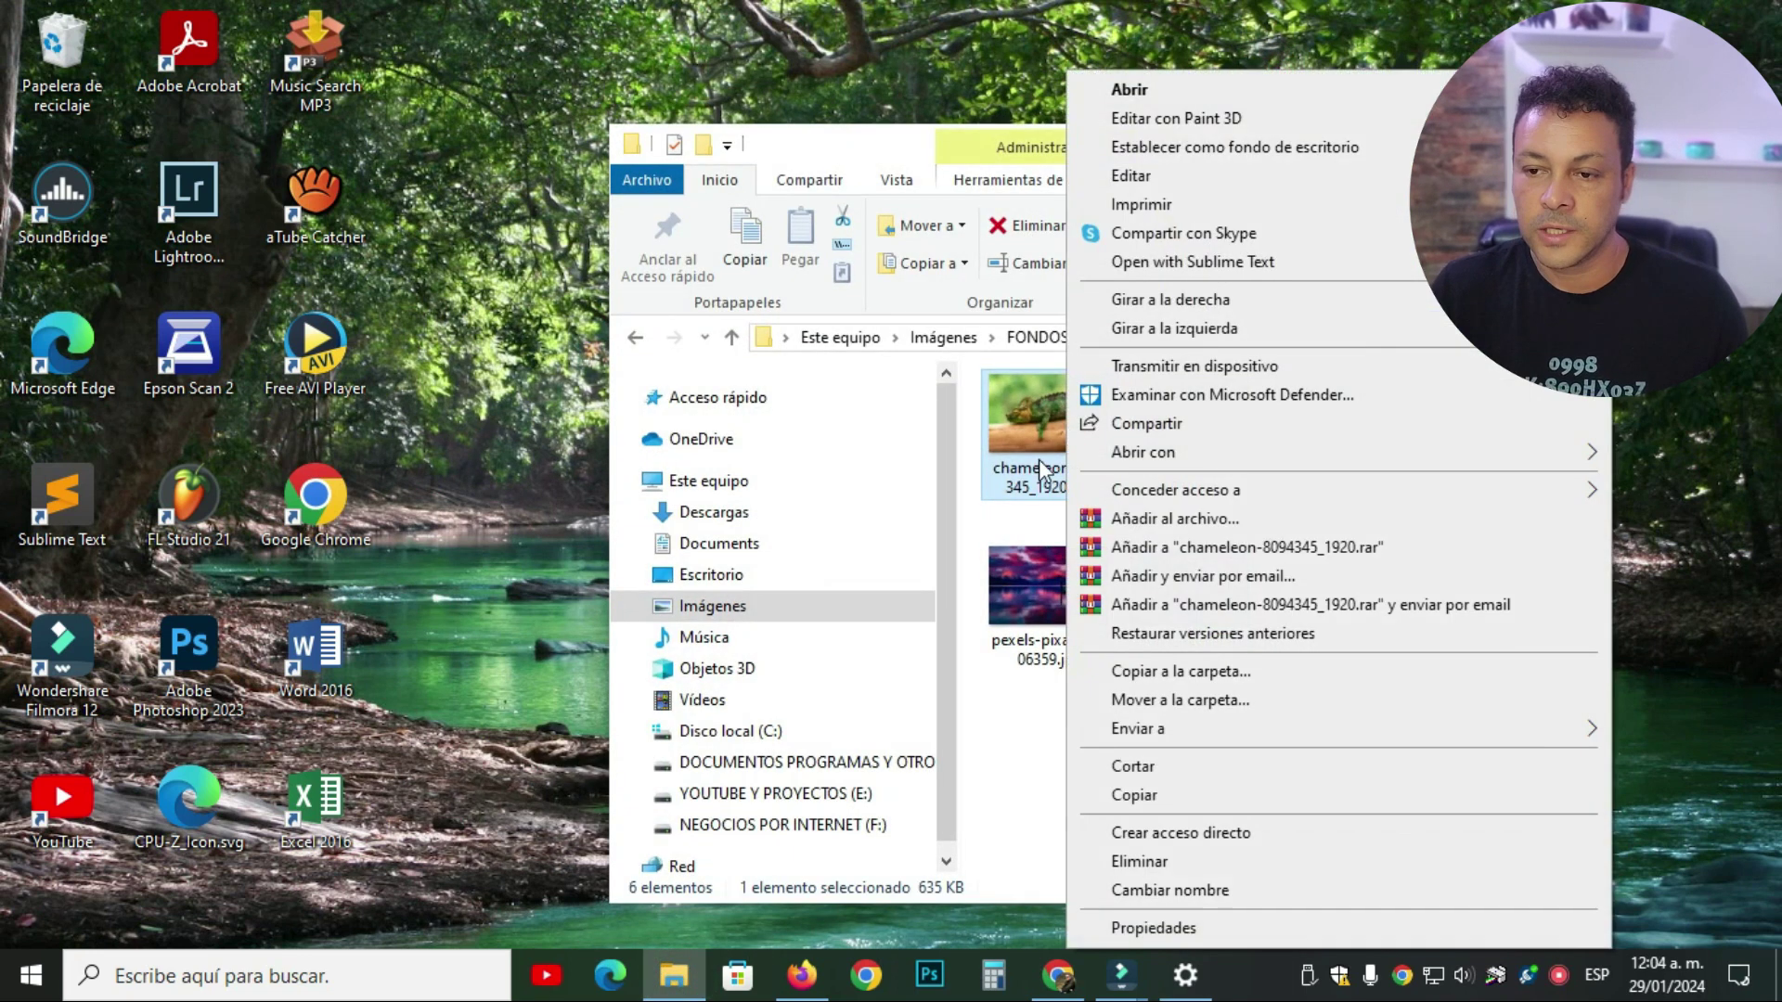
left_click(1234, 148)
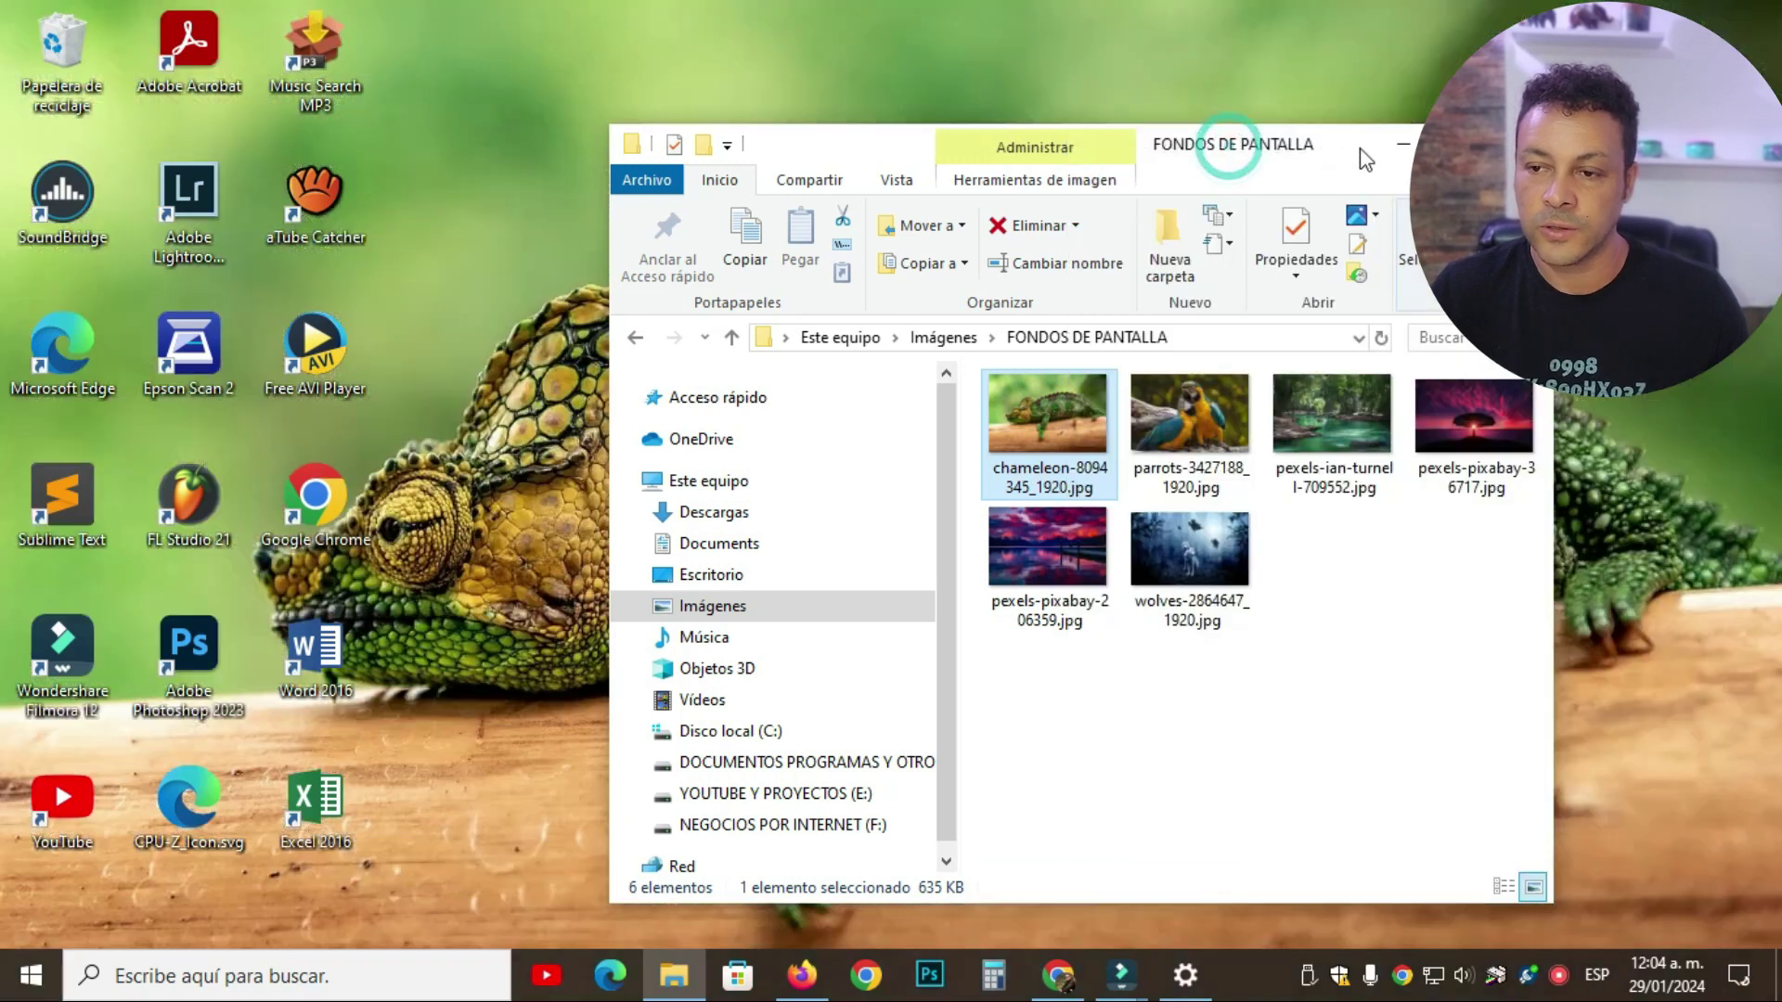
left_click(1397, 149)
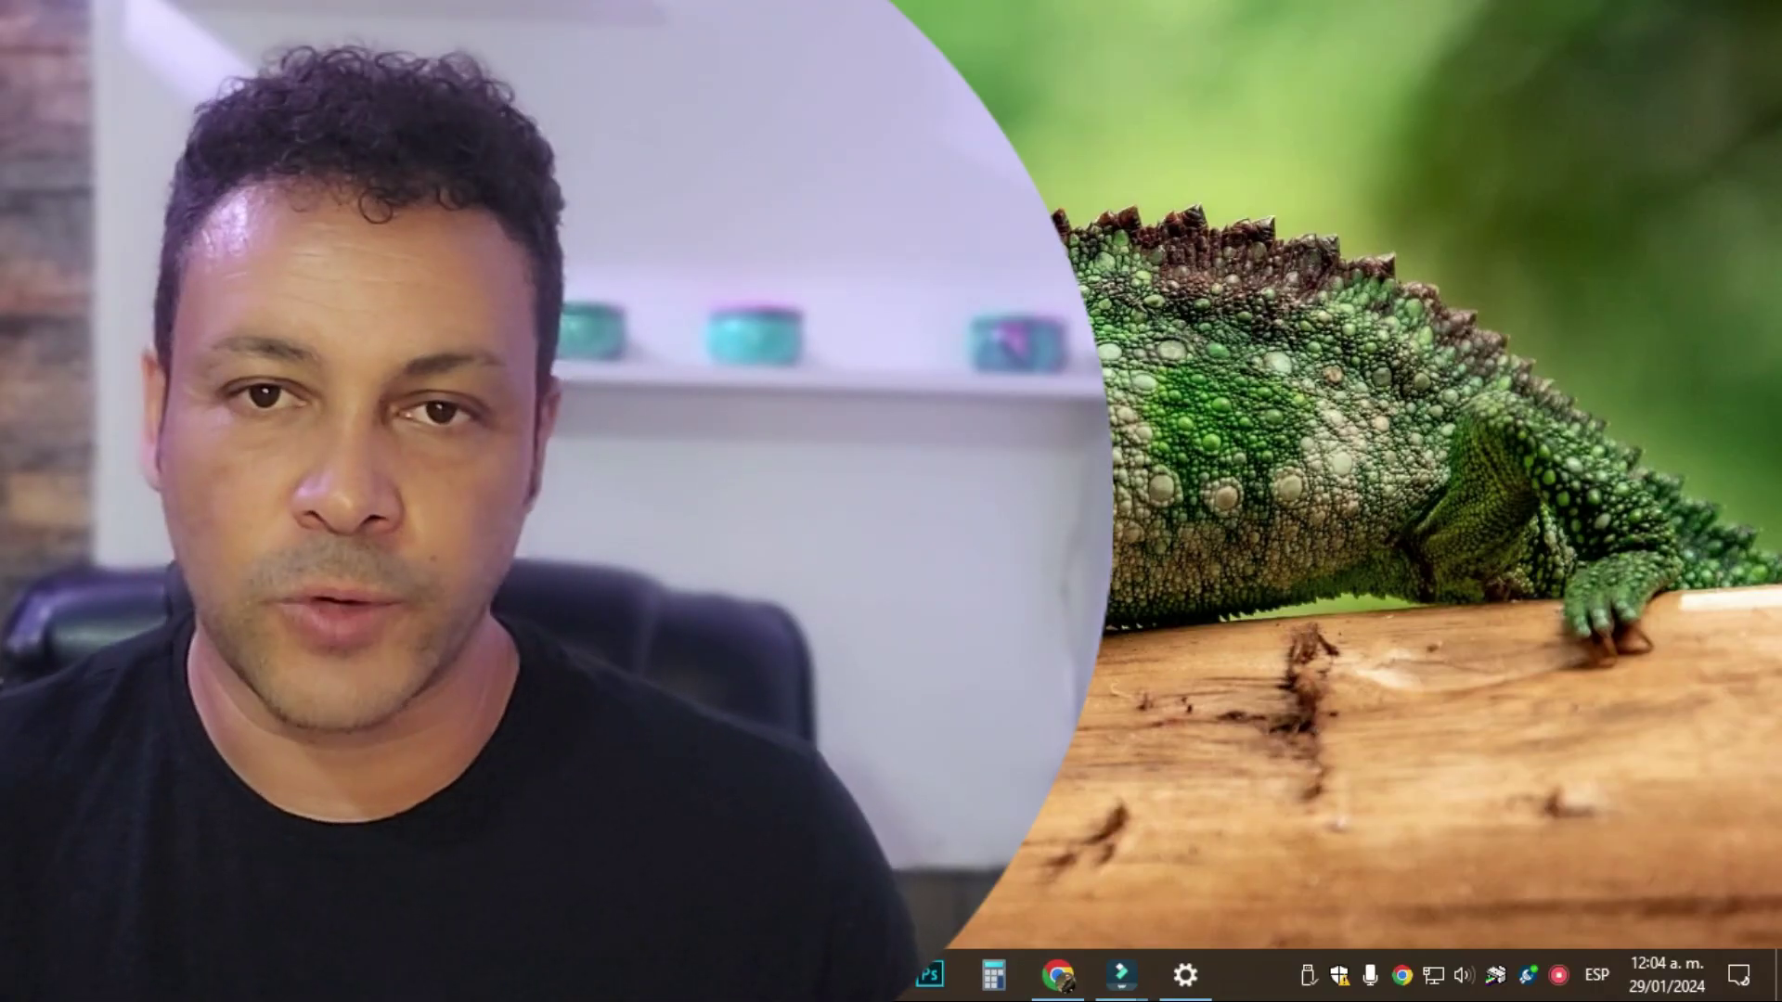
Change the background type to Presentación and select the FONDOS DE PANTALLA folder in Imágenes as the slideshow album
left_click(1185, 970)
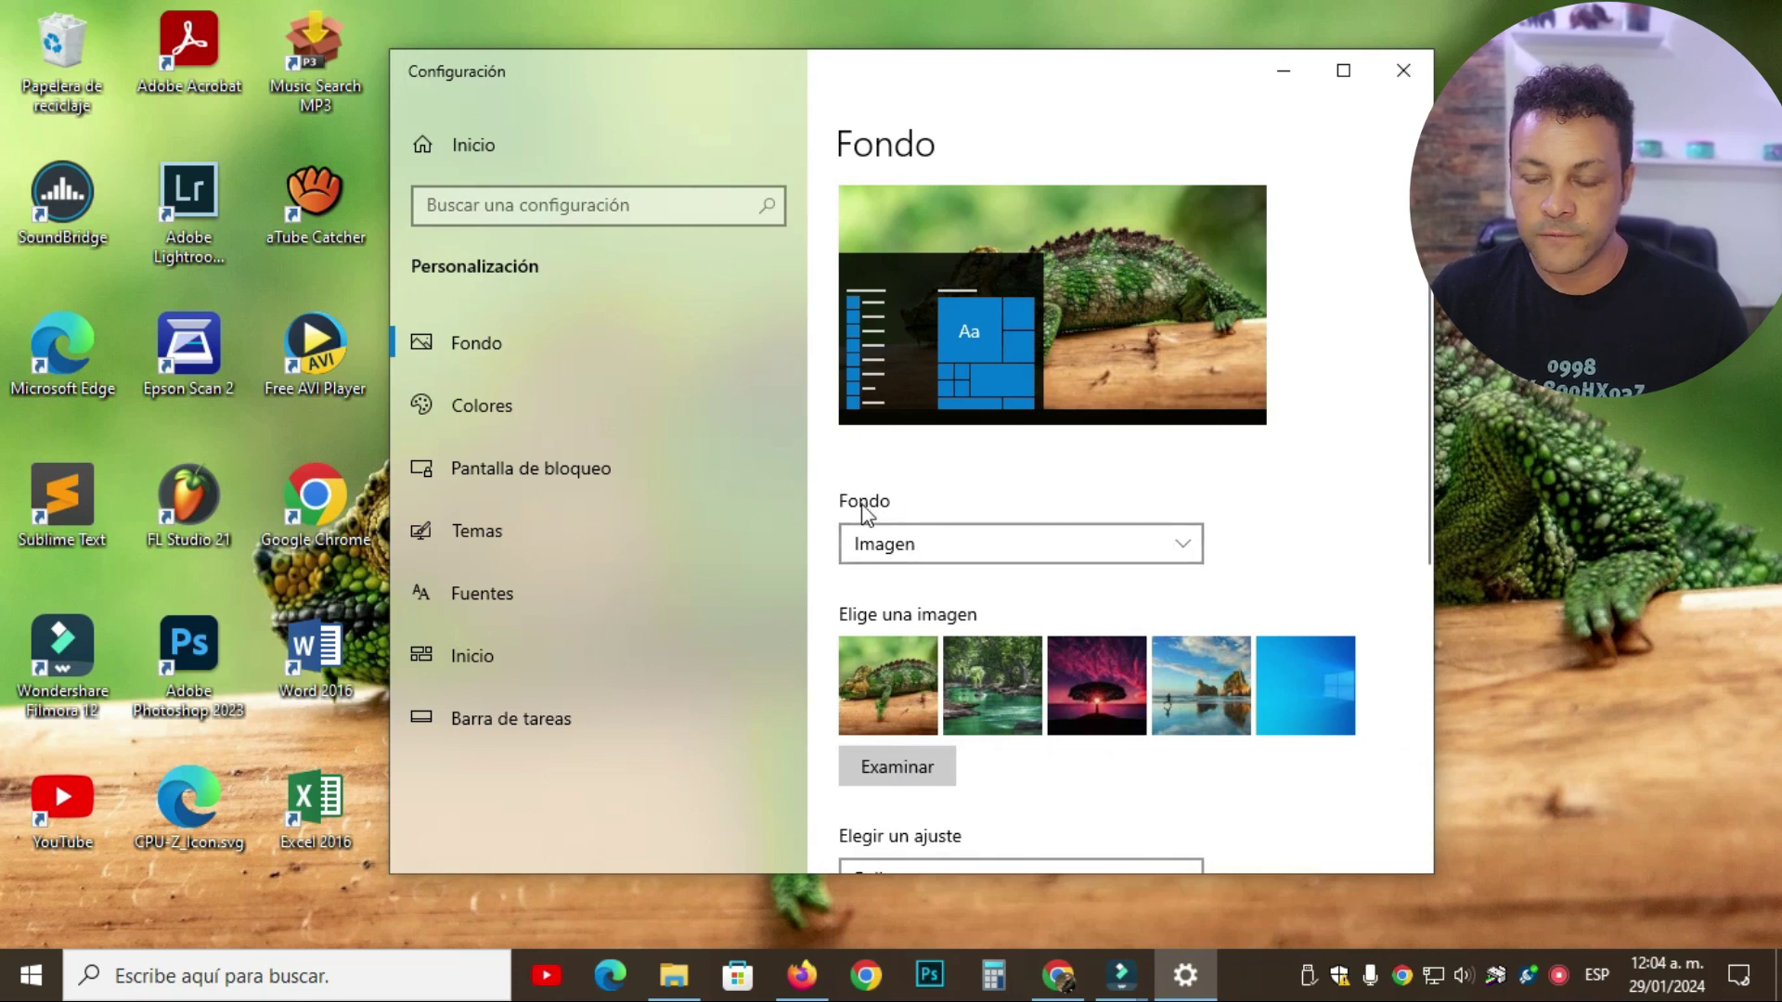
left_click(1189, 554)
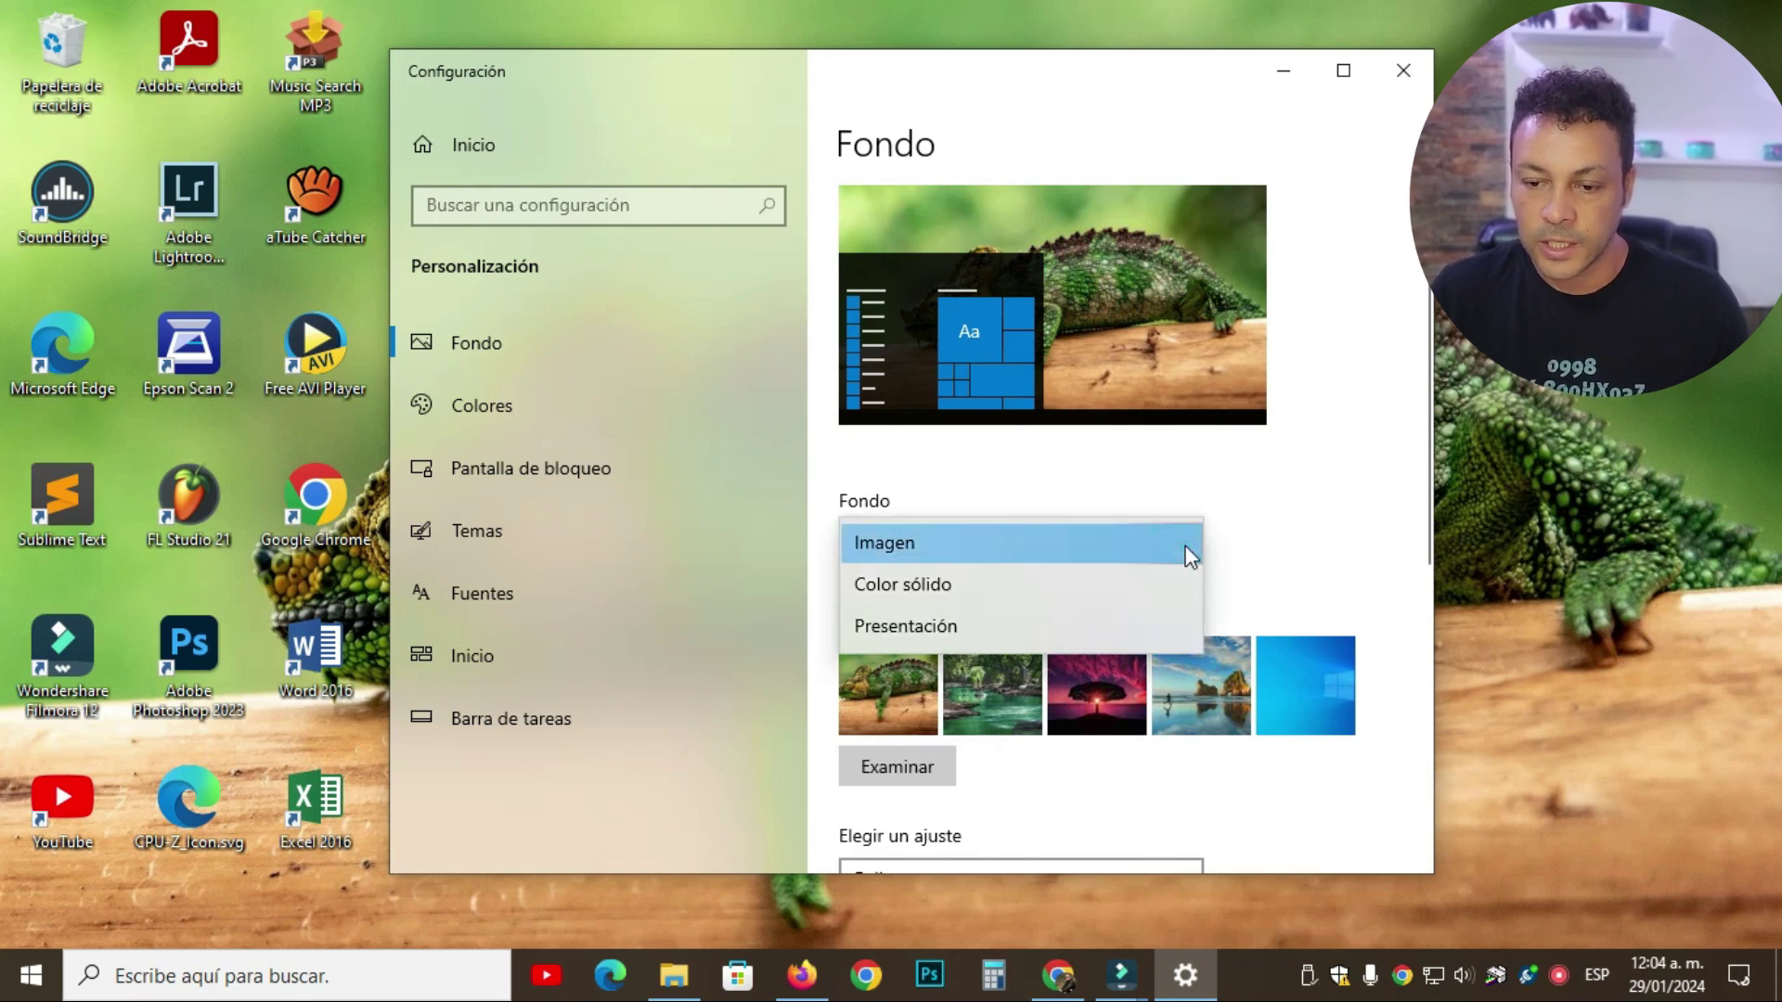
left_click(943, 631)
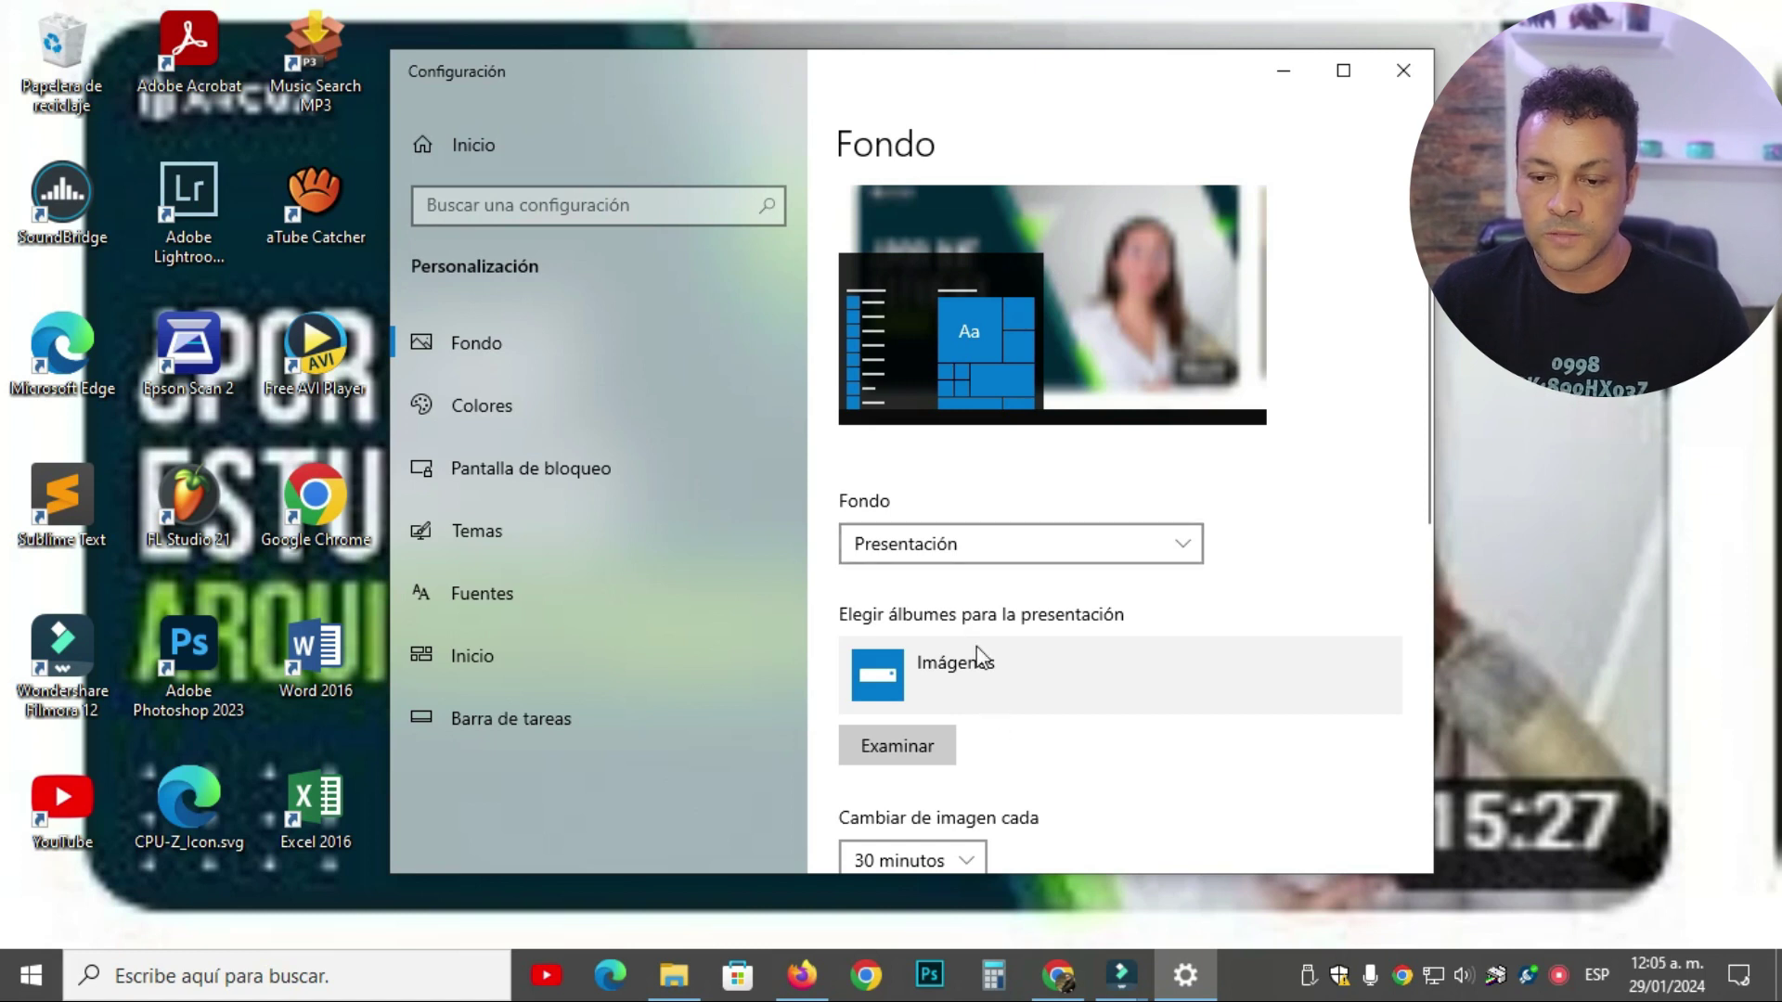
left_click(917, 752)
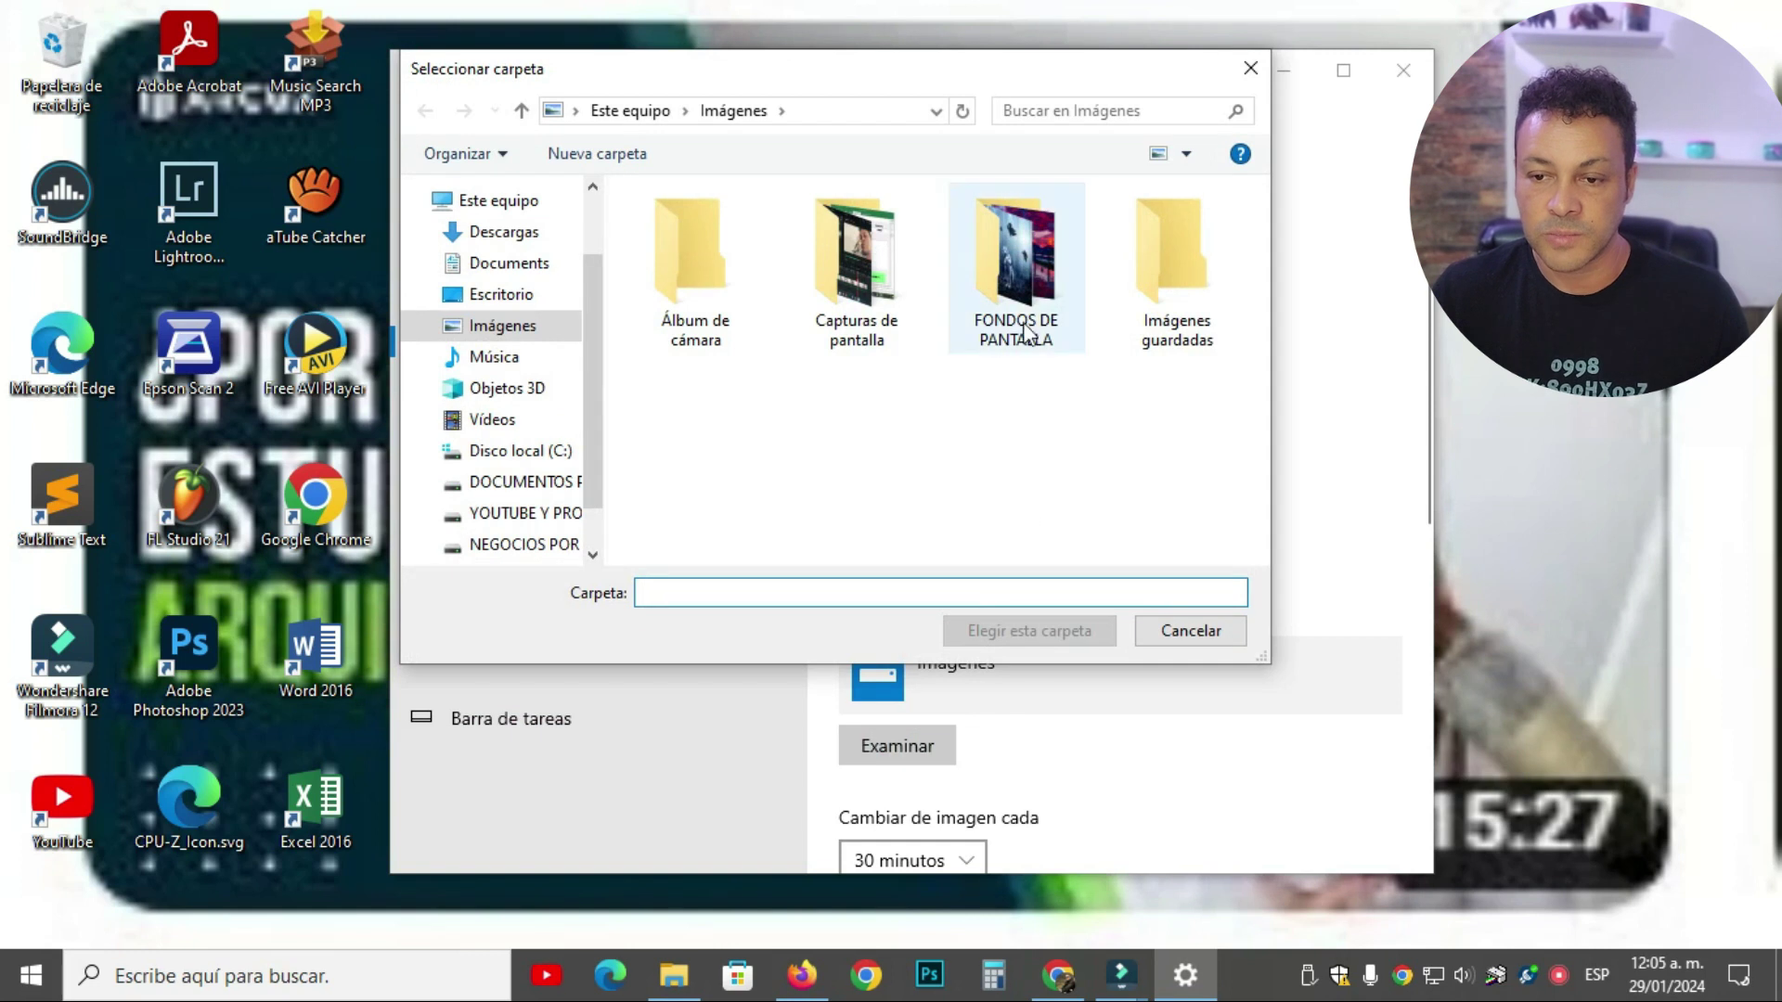
left_click(1026, 299)
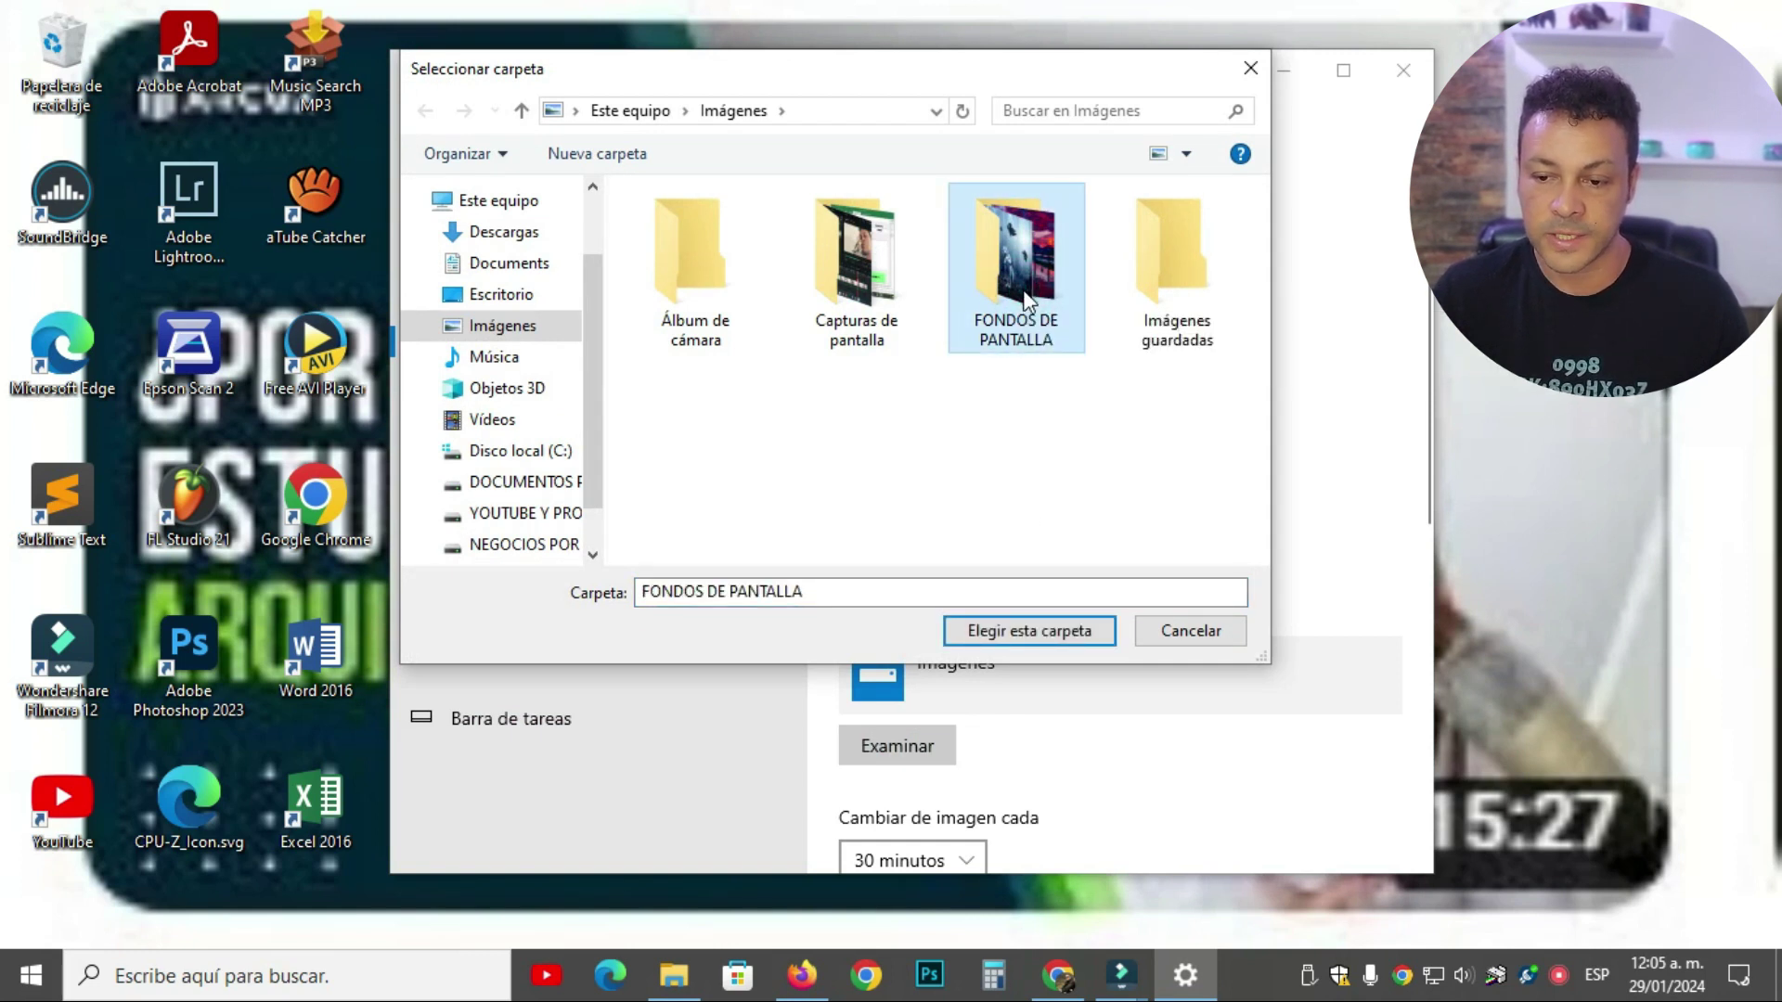
left_click(1041, 637)
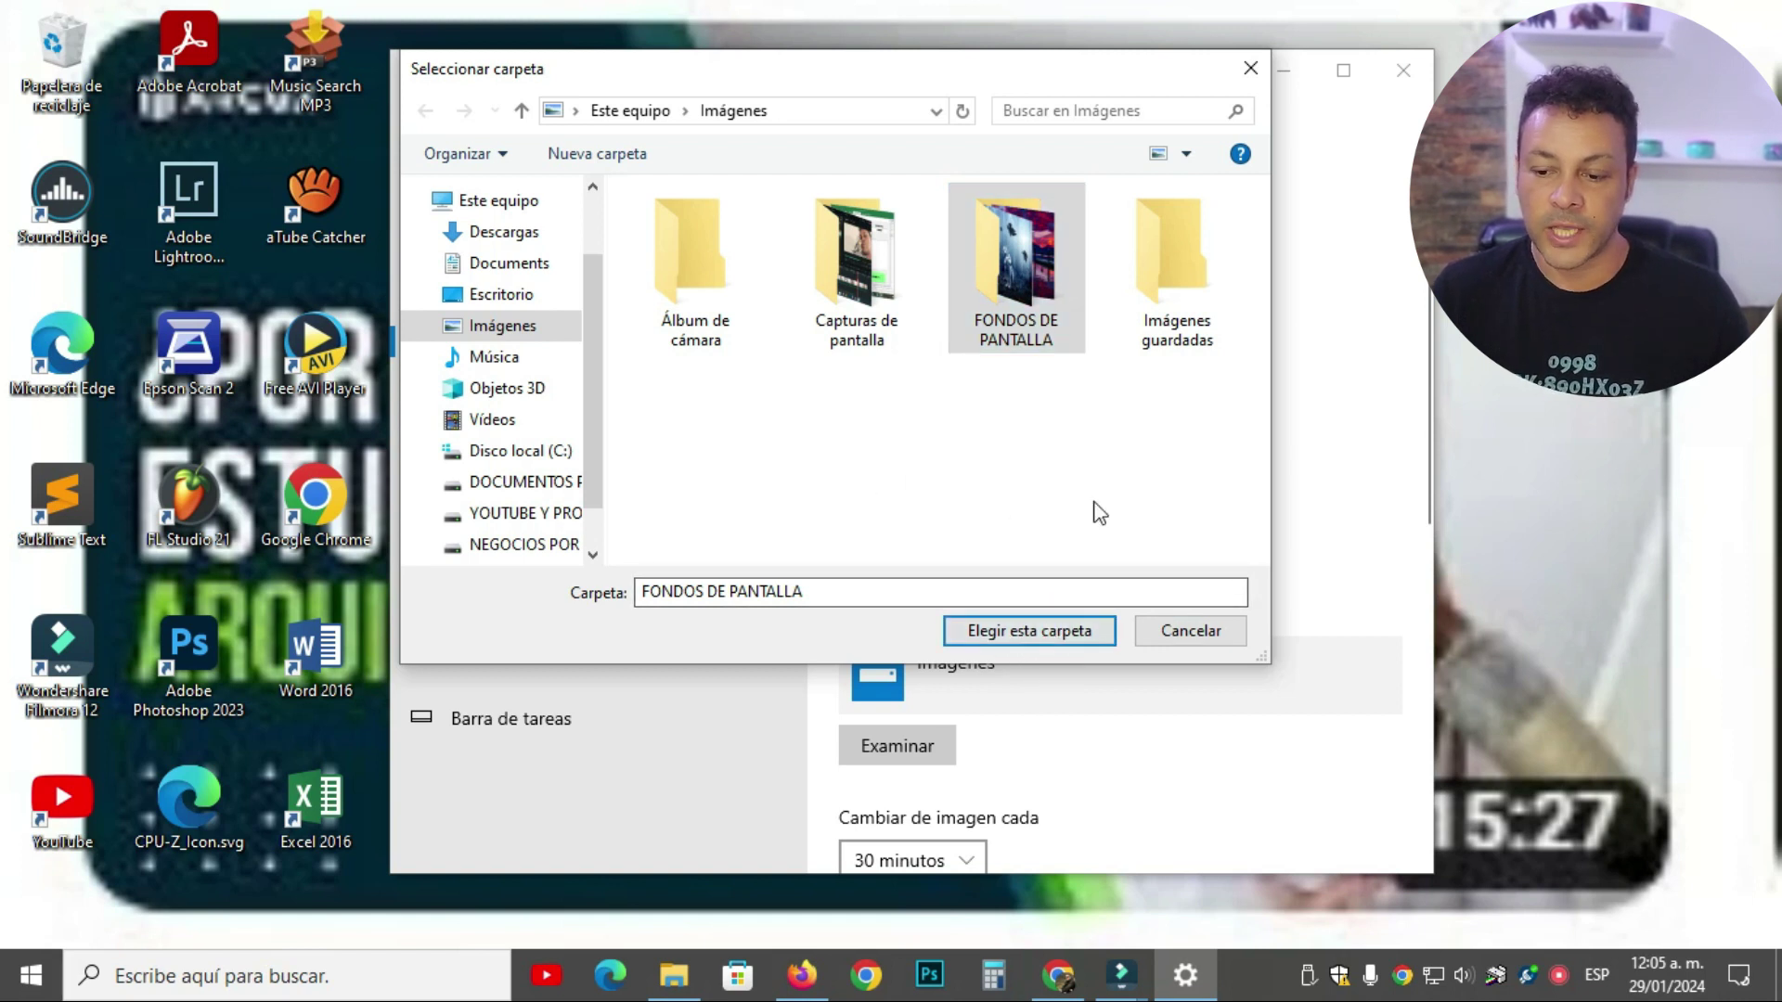
Switch to Chrome and browse Pixabay's exotic animal photos to open the picture of the two rearing horses
left_click(1063, 989)
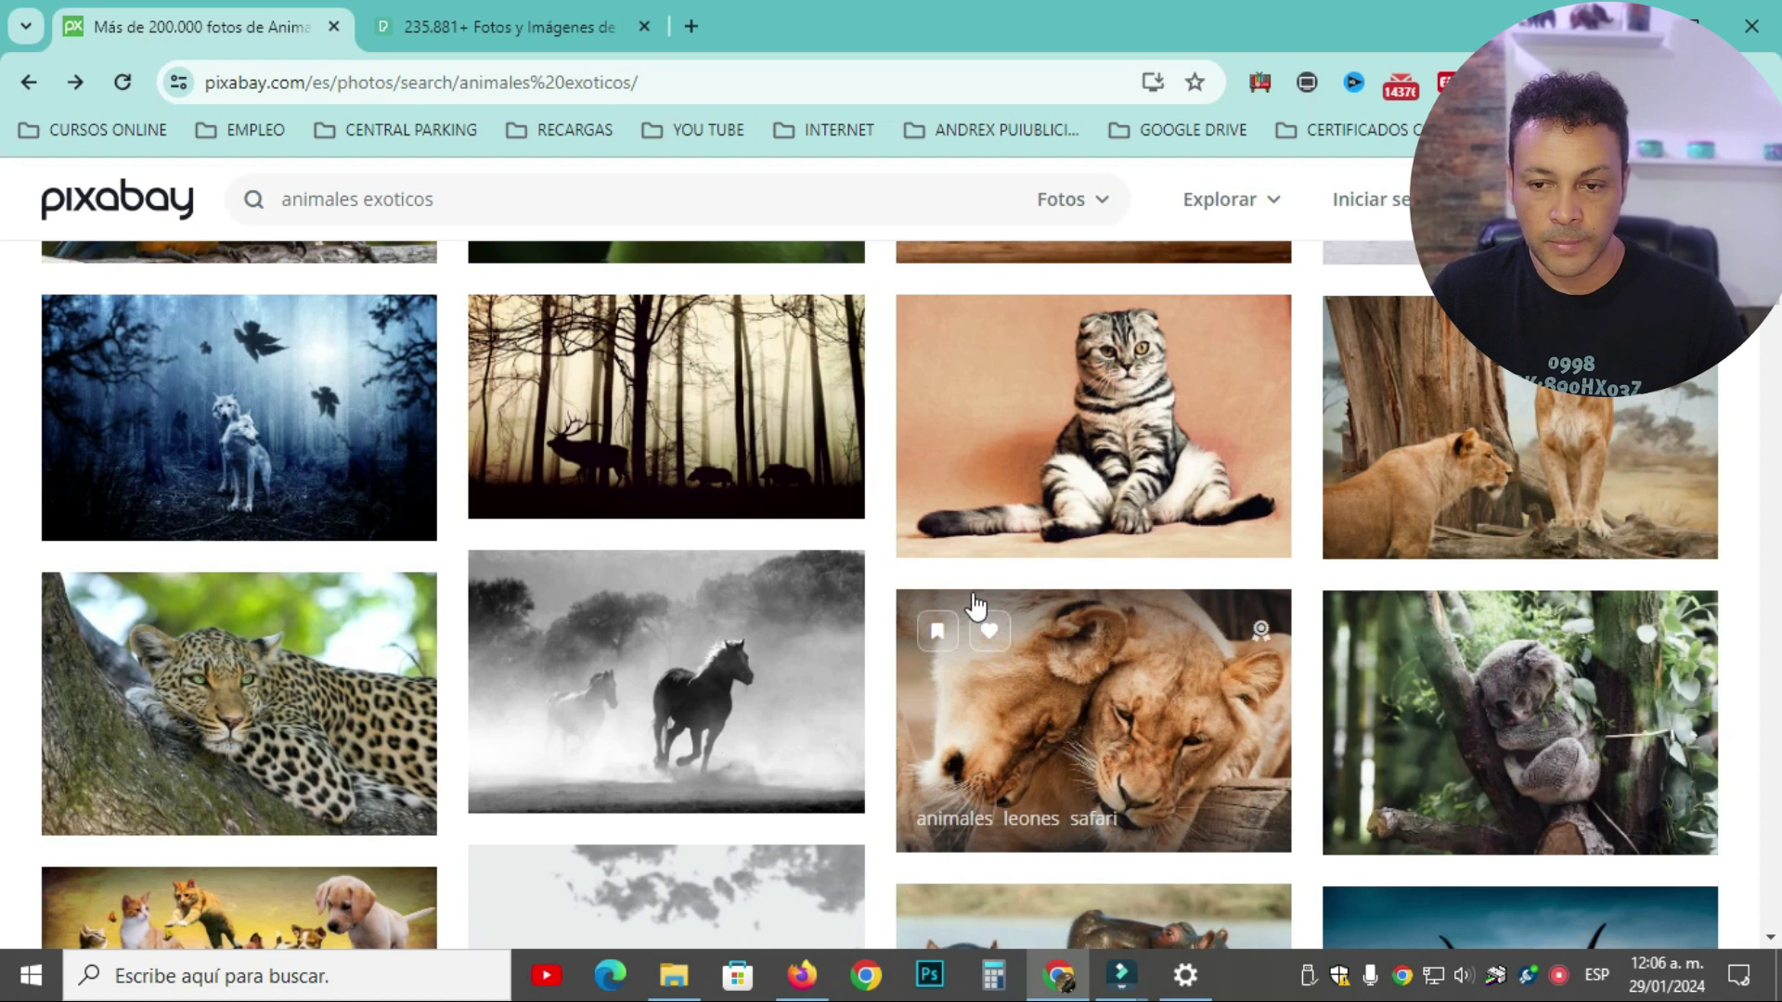
scroll(867, 555, "down", 15)
scroll(867, 555, "up", 3)
scroll(867, 546, "up", 10)
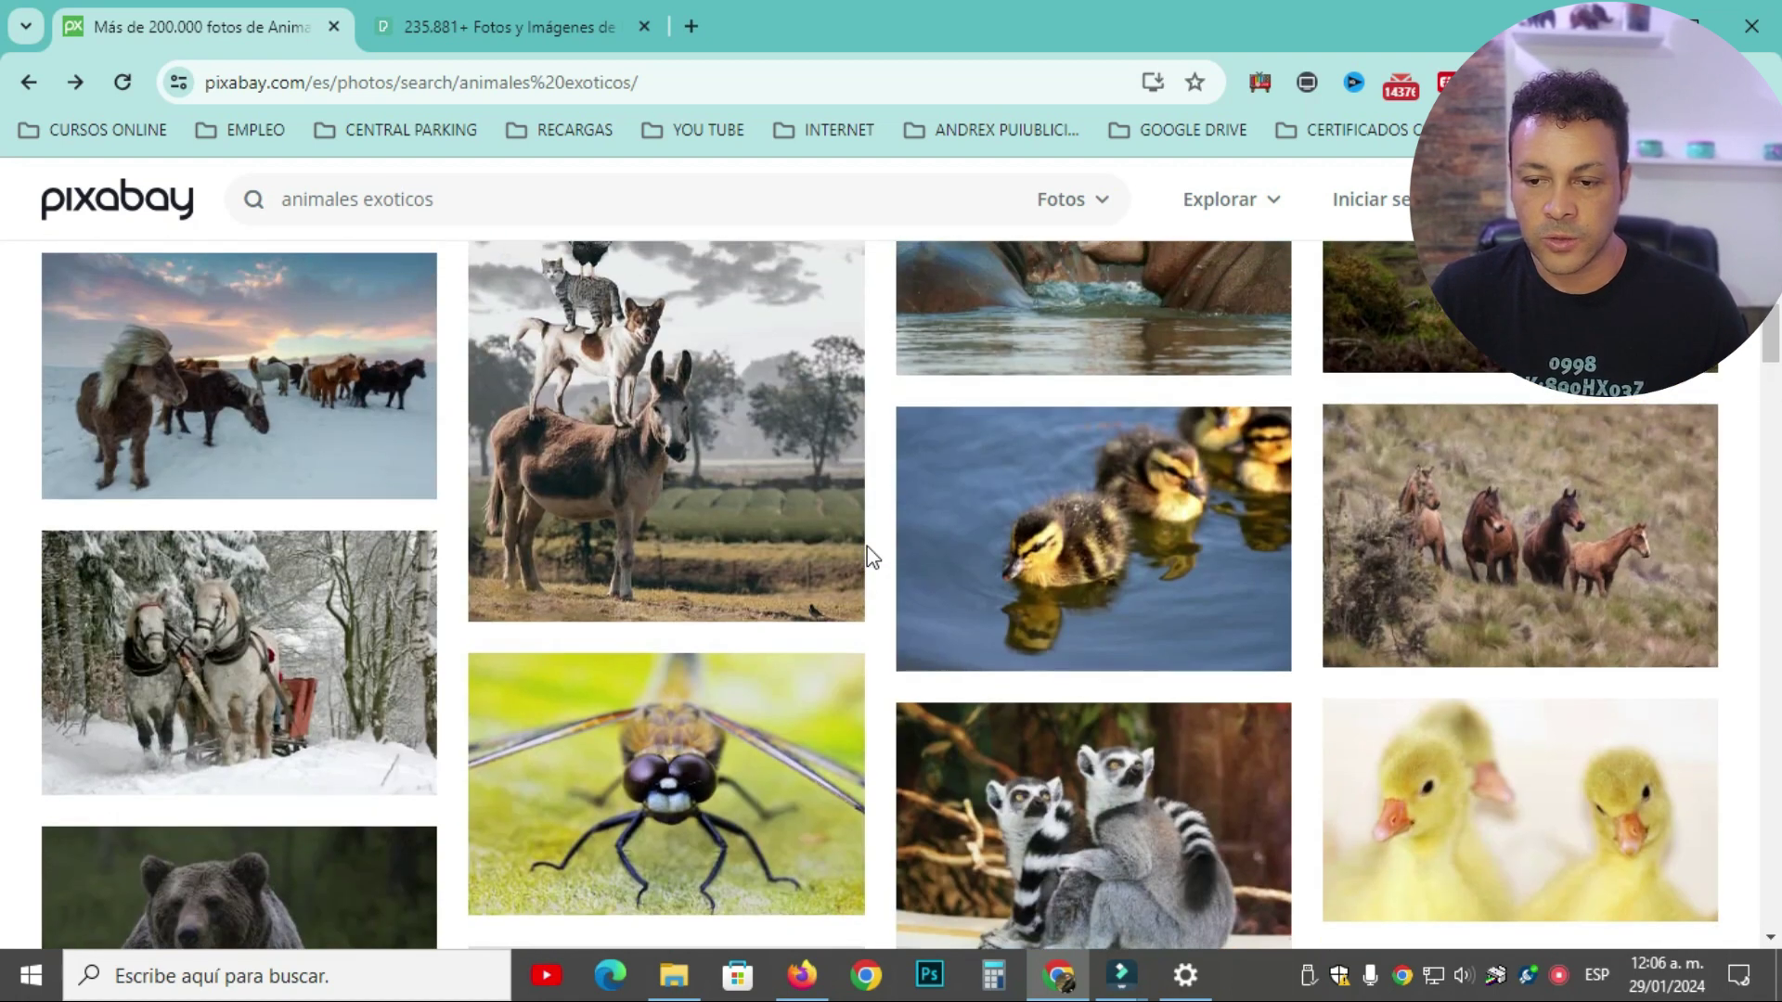
scroll(874, 550, "up", 7)
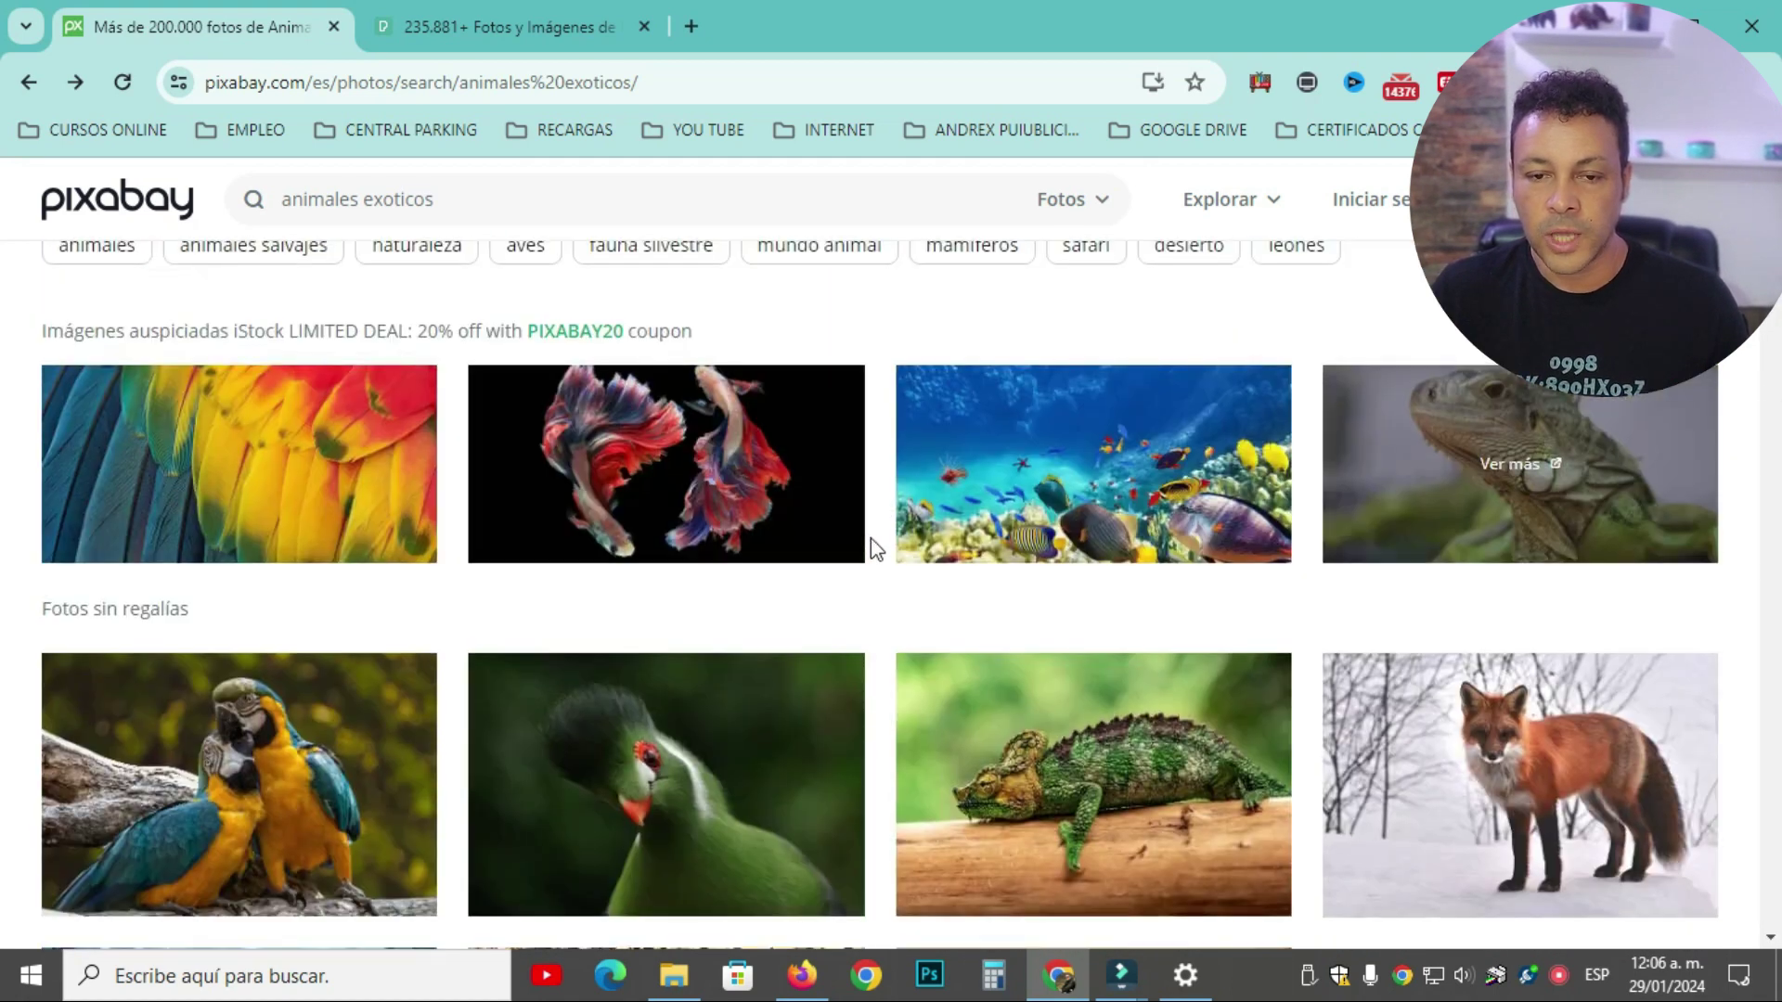
scroll(826, 549, "down", 15)
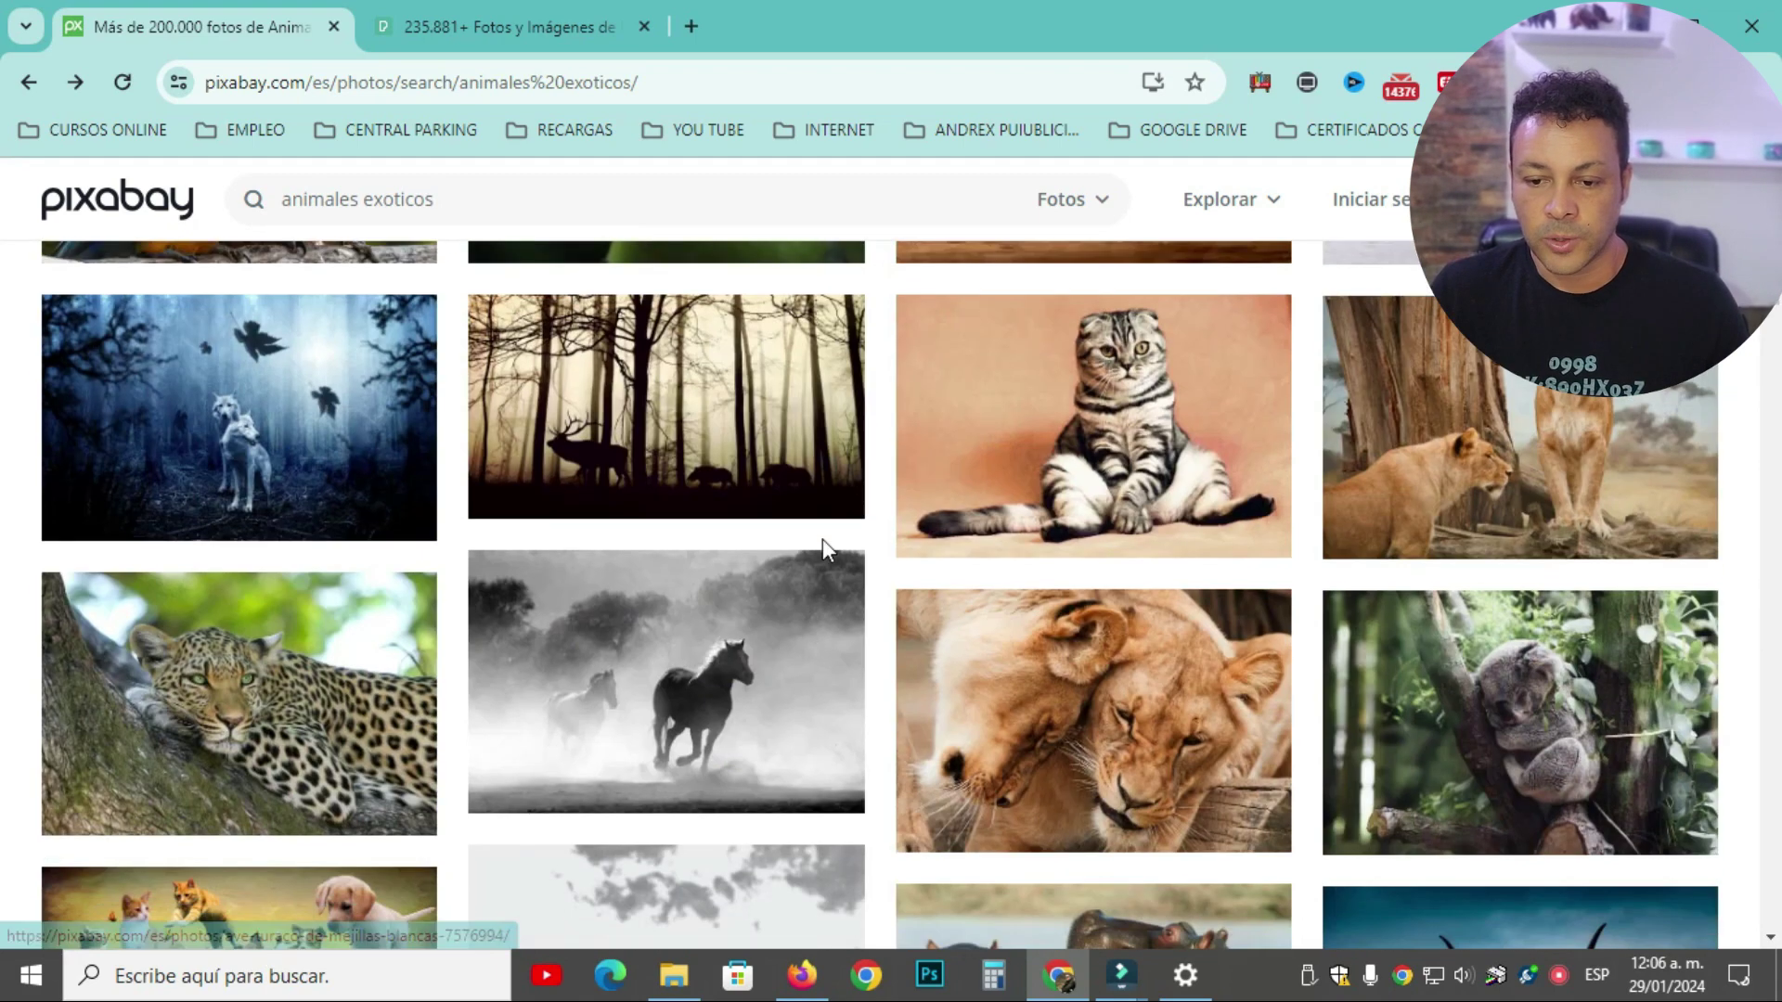
scroll(823, 543, "down", 8)
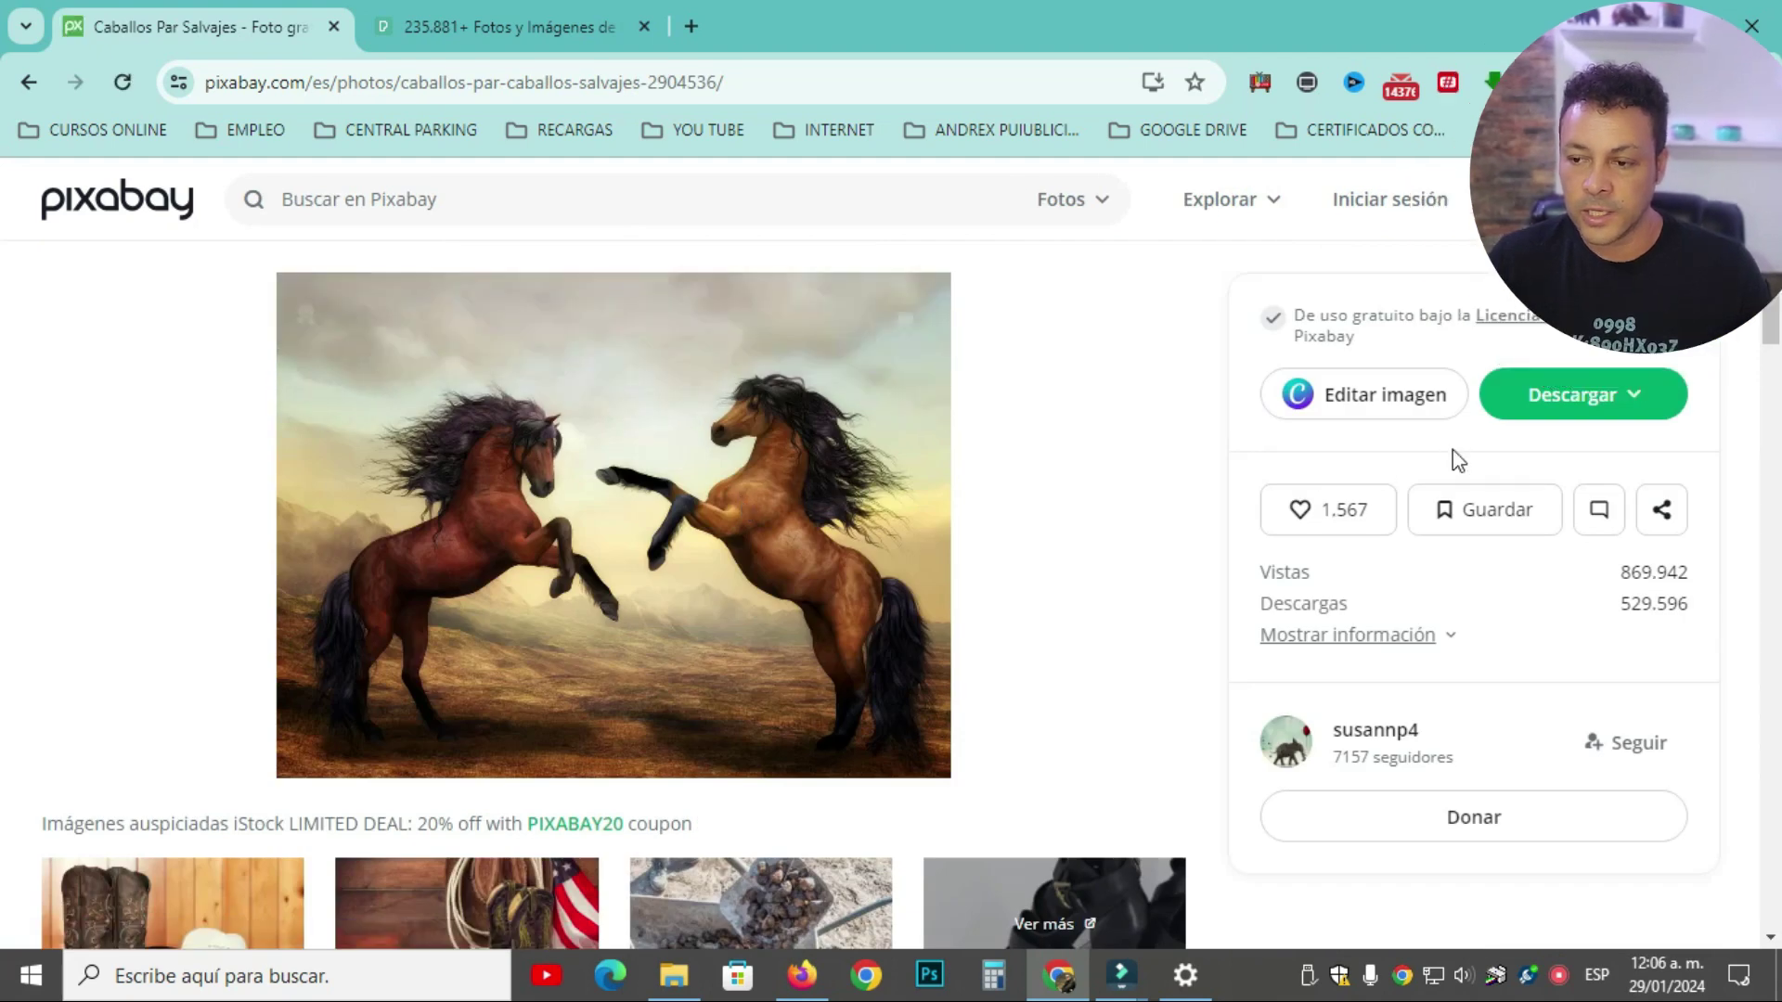
Download the horses photo at 1920×1440 into the FONDOS DE PANTALLA folder and dismiss the thank-you popup
left_click(1631, 397)
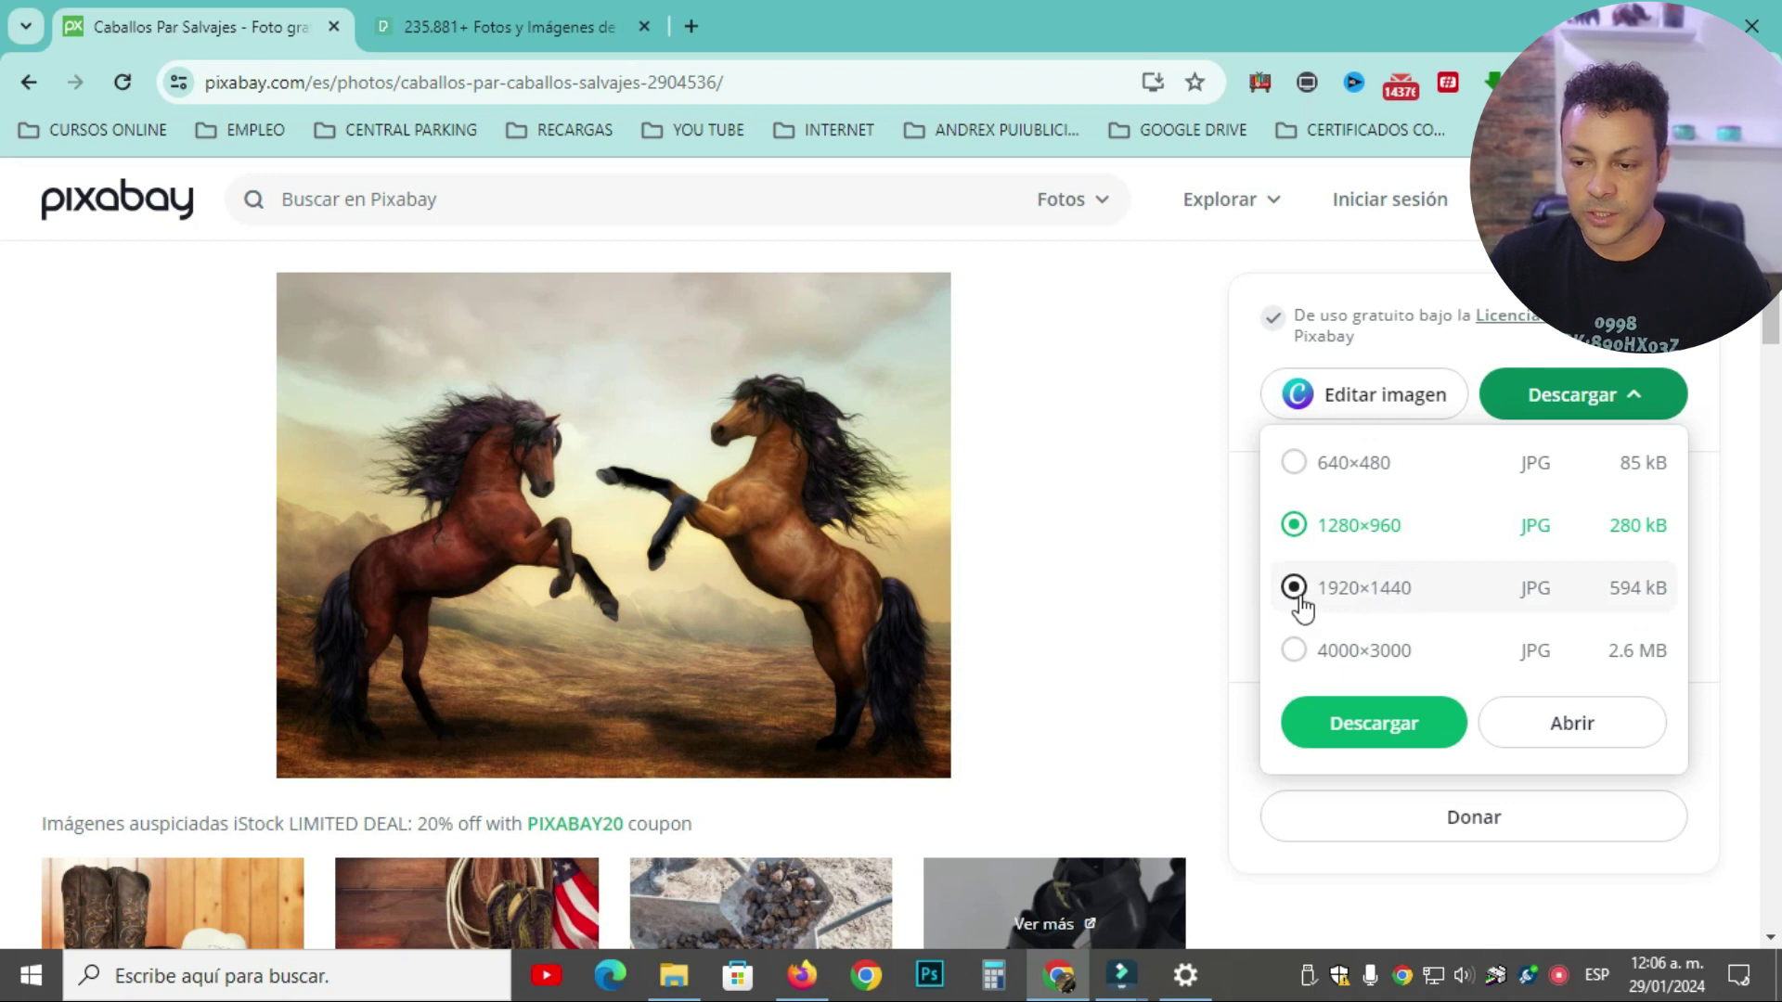
left_click(1386, 601)
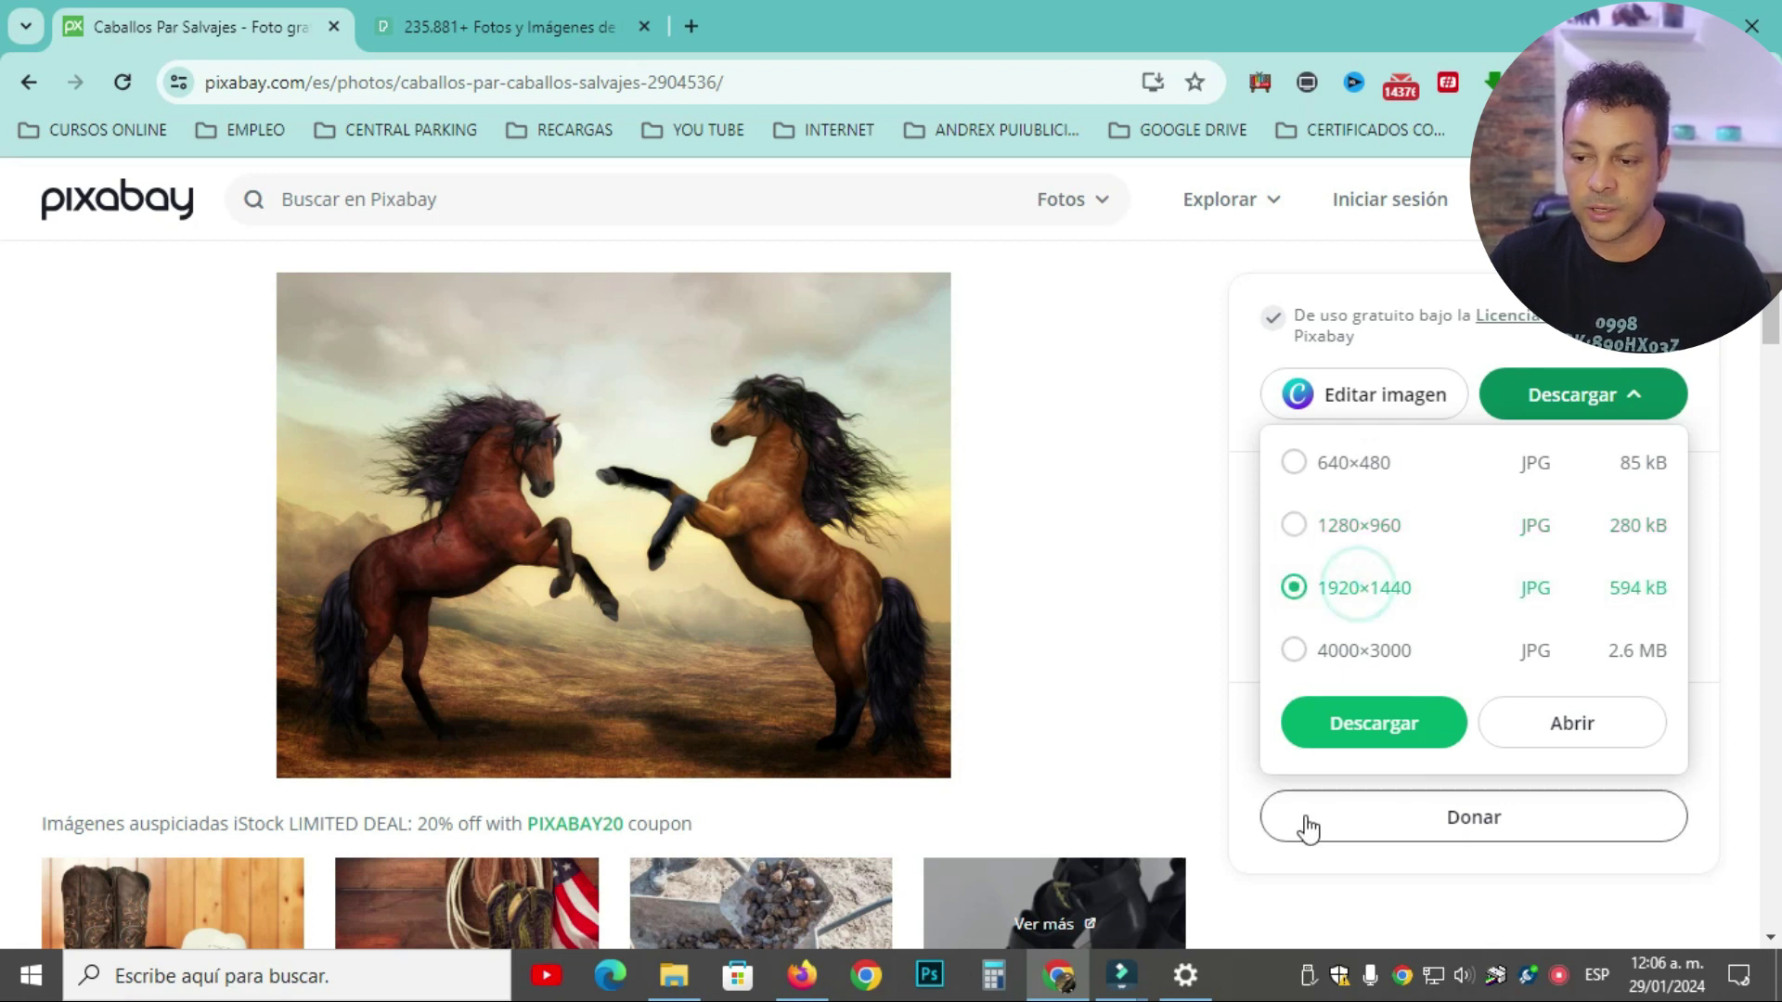
left_click(1399, 735)
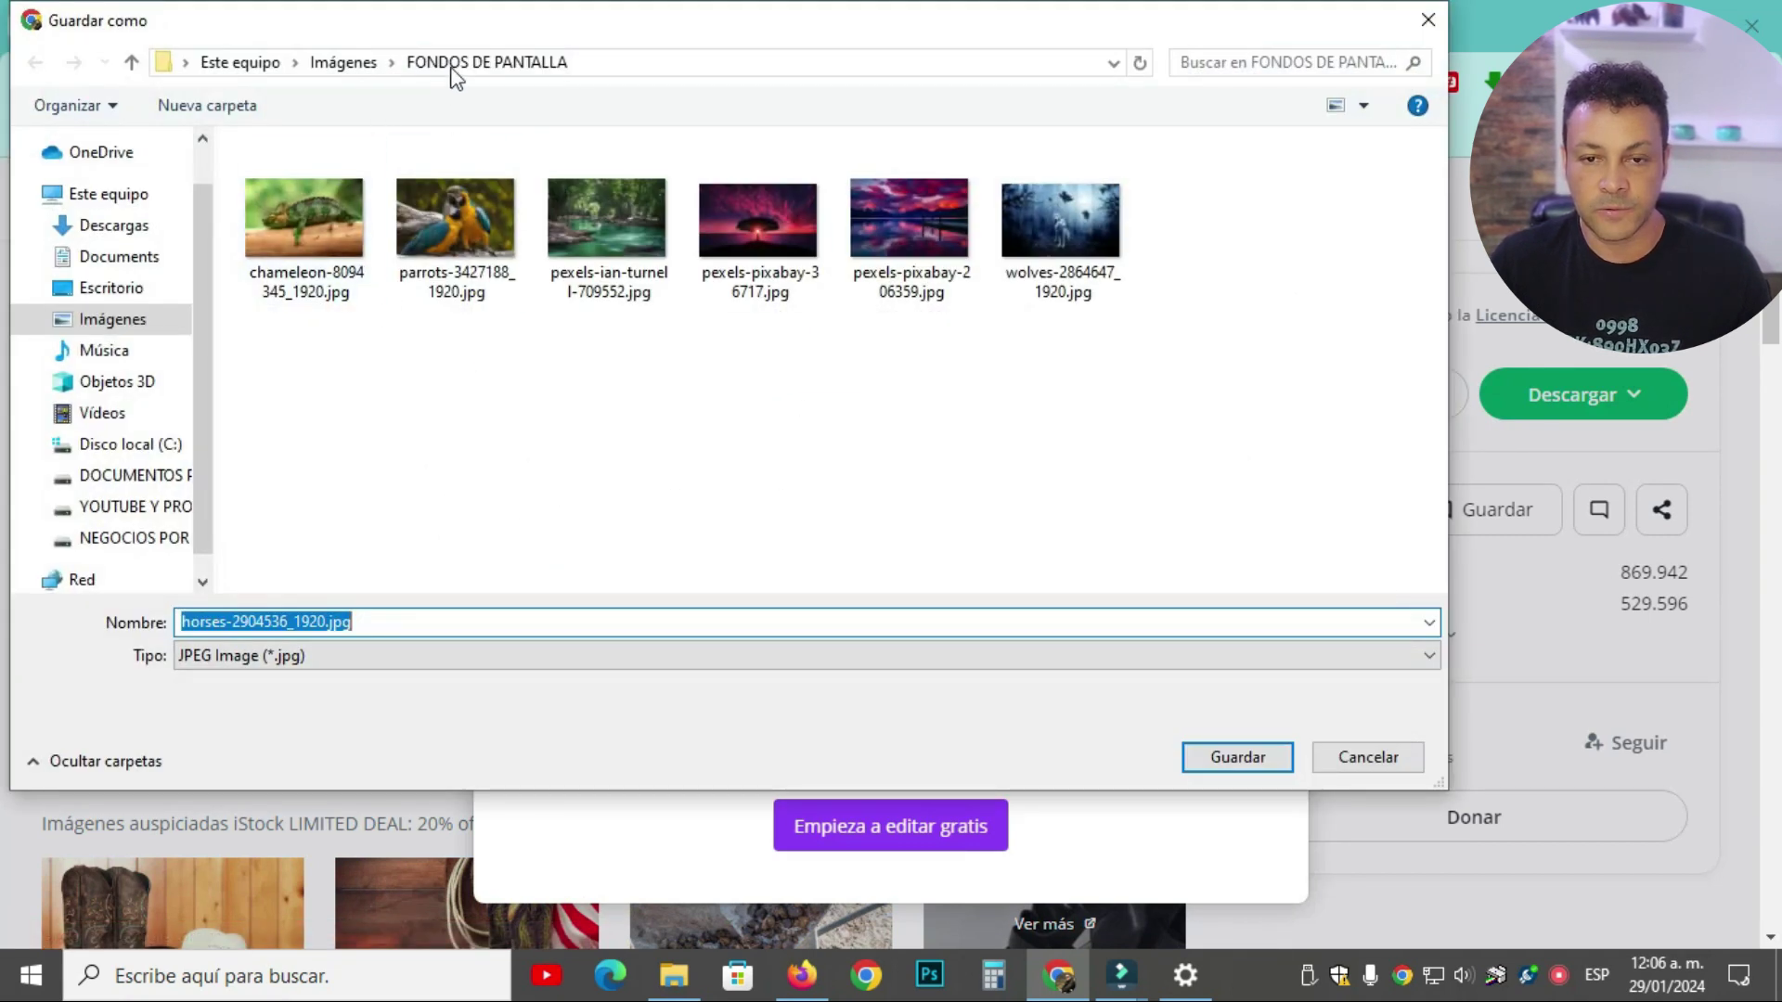
left_click(1232, 757)
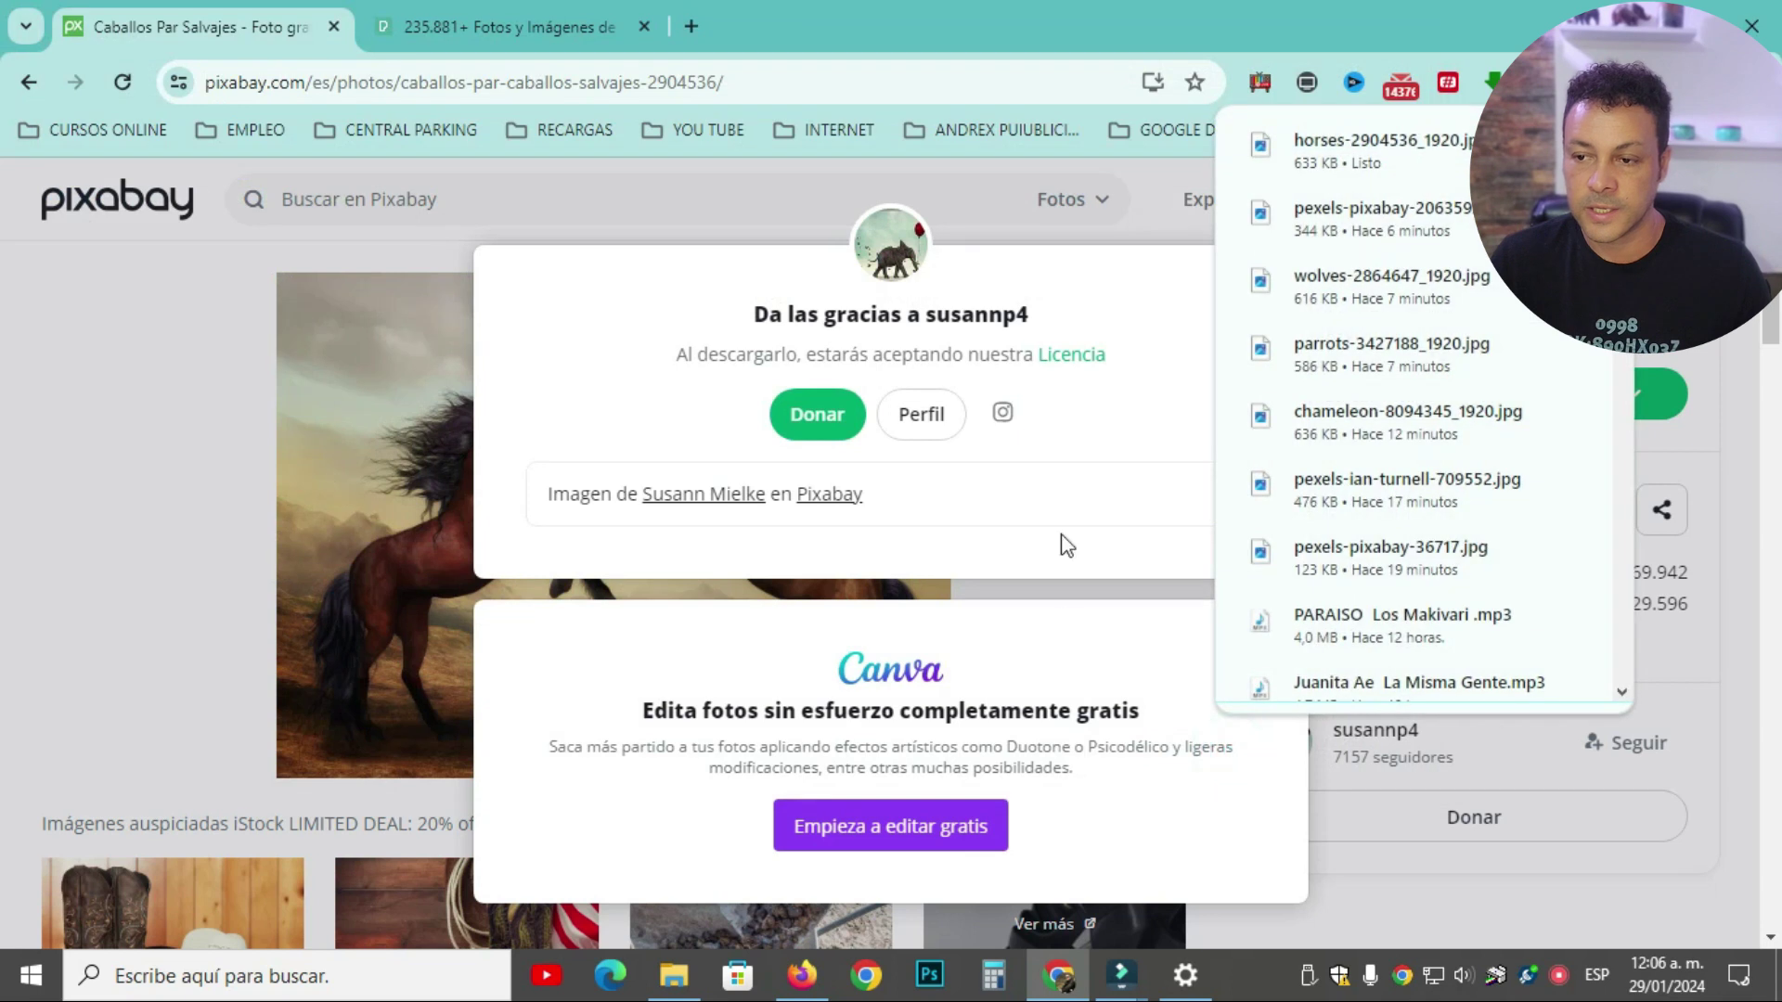
left_click(84, 407)
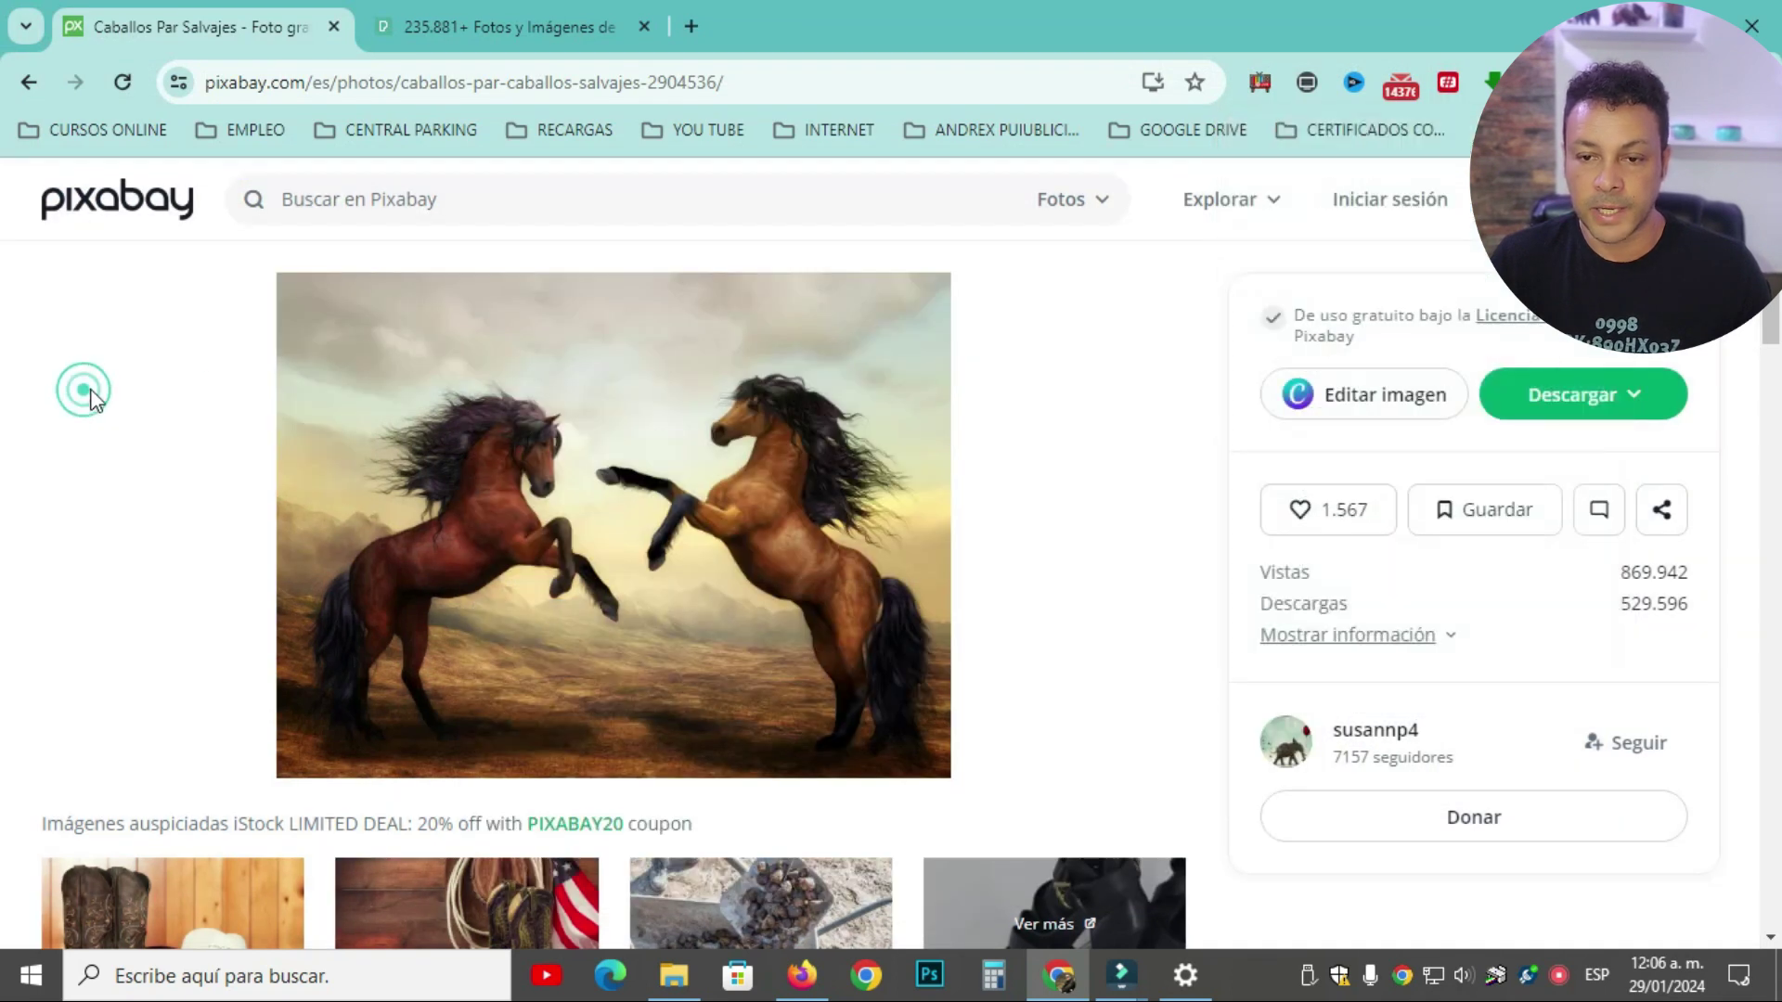
Return to the Pixabay results and search for PAISAJES instead of exotic animals
left_click(30, 83)
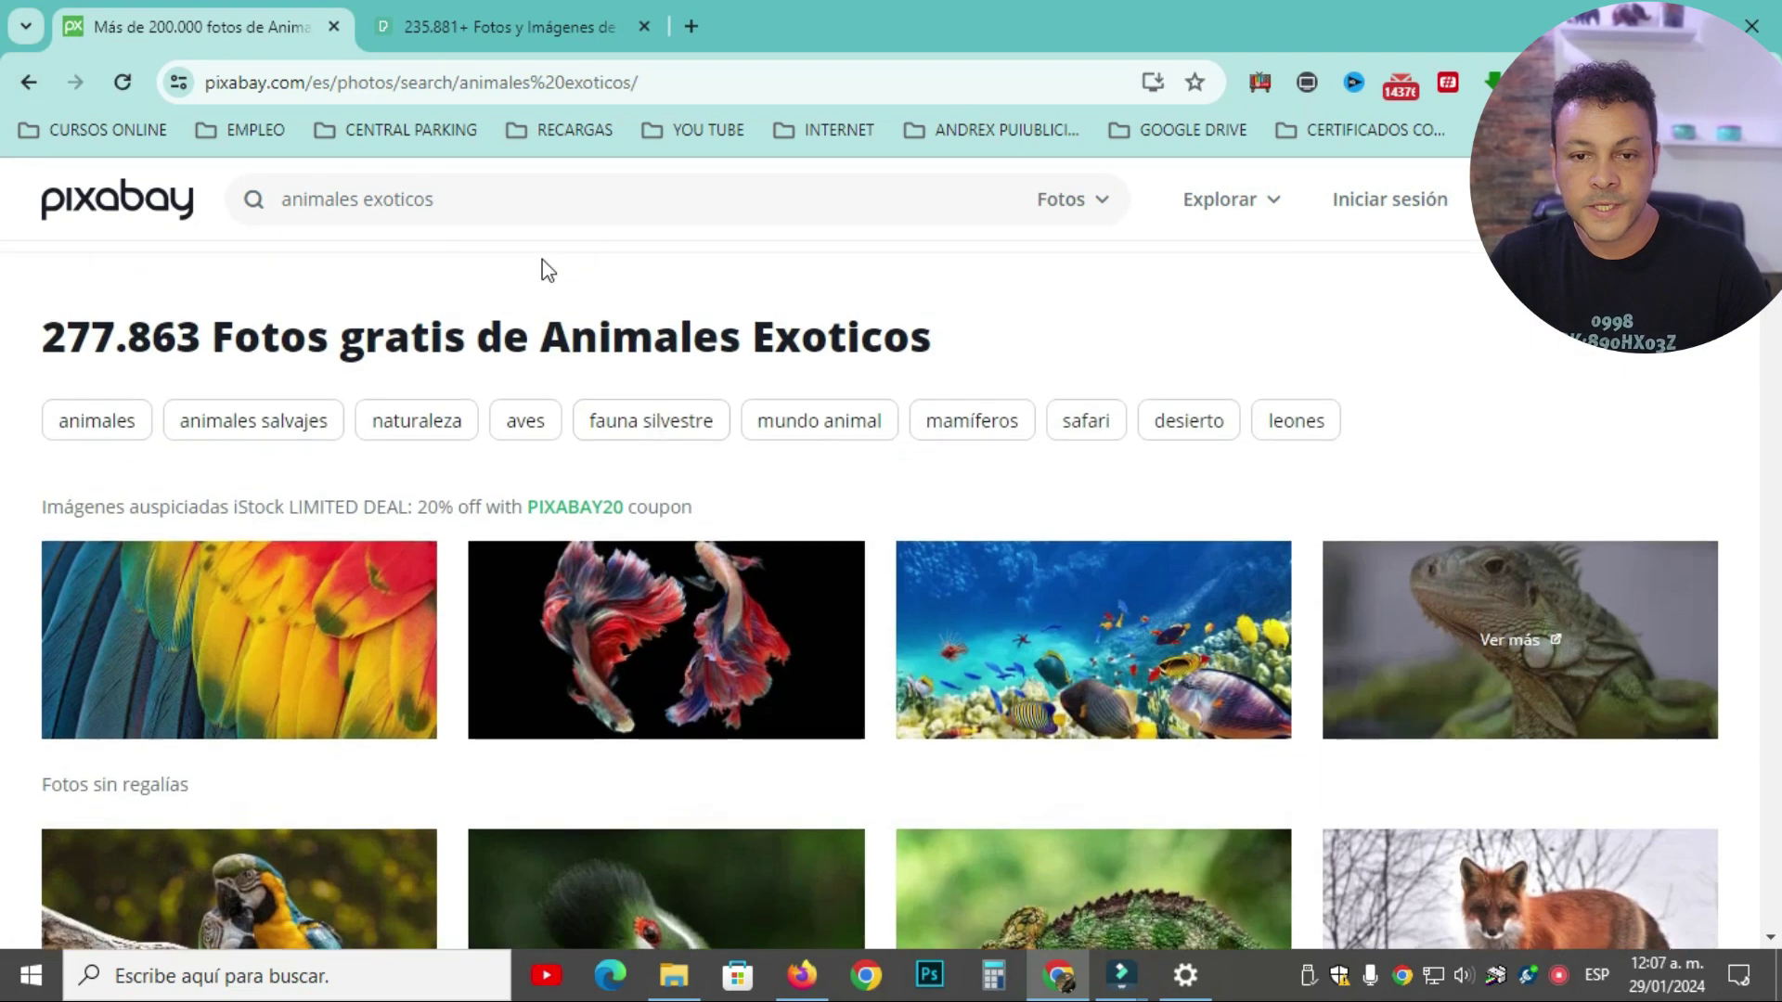
left_click(485, 198)
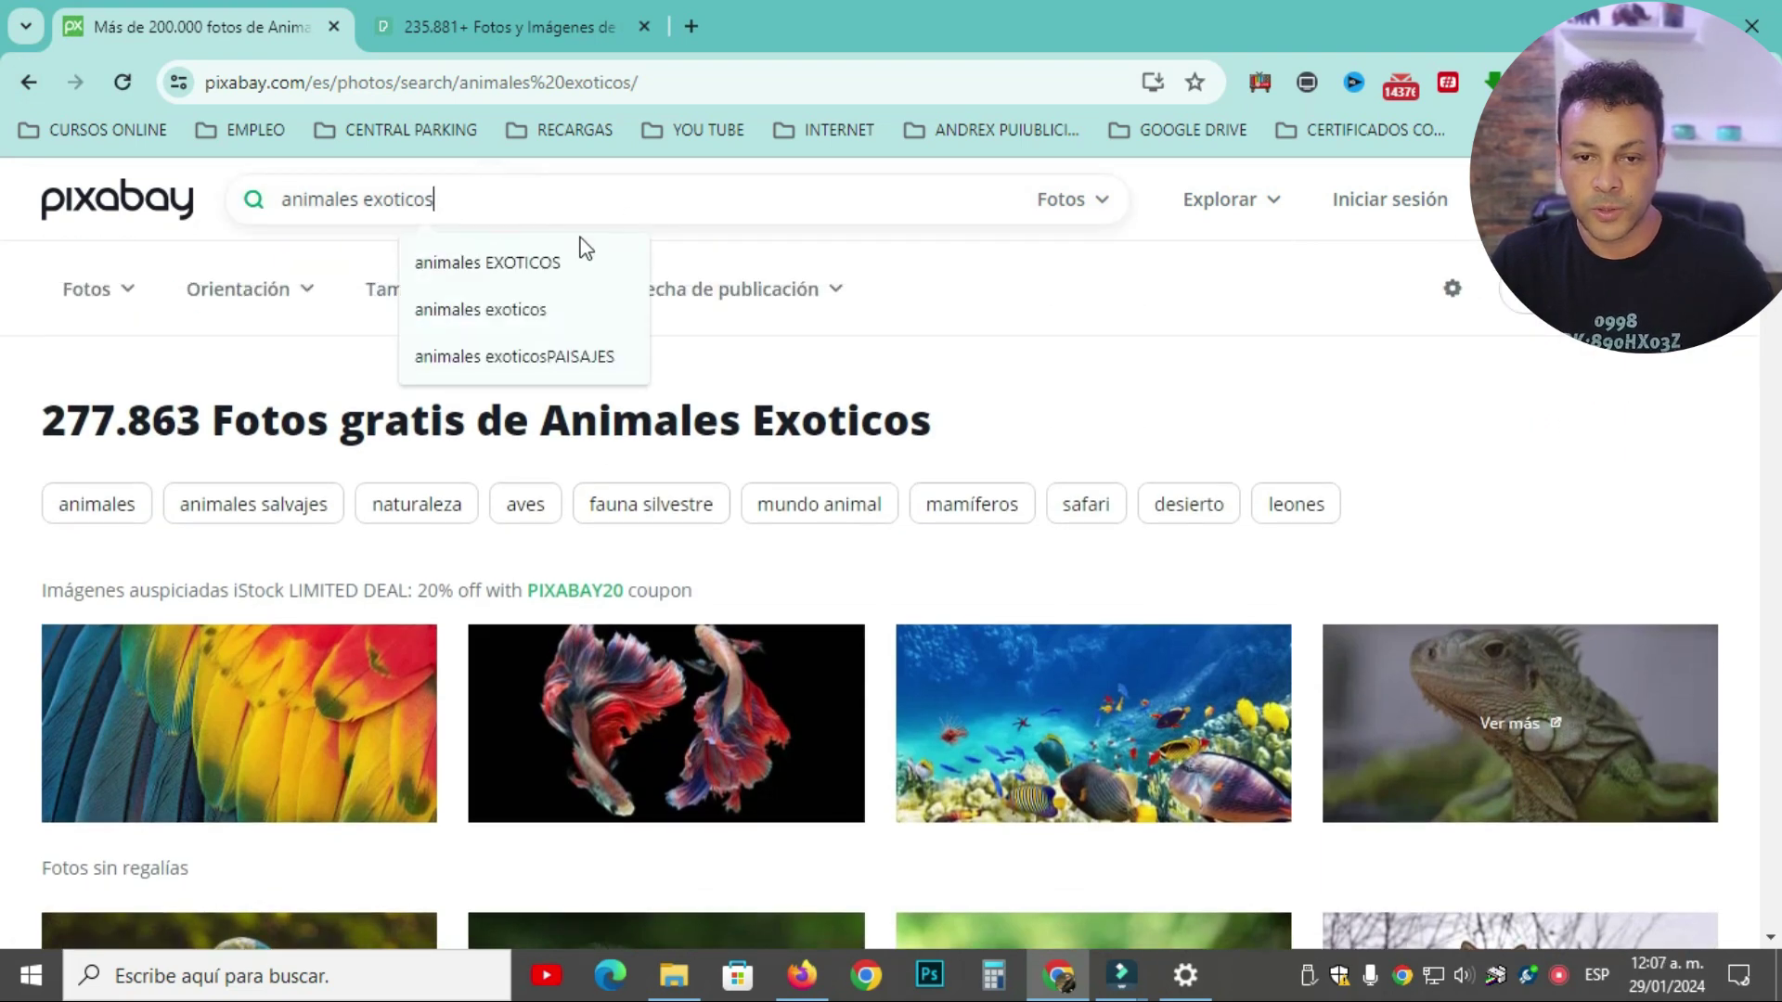
left_click_drag(549, 194, 272, 202)
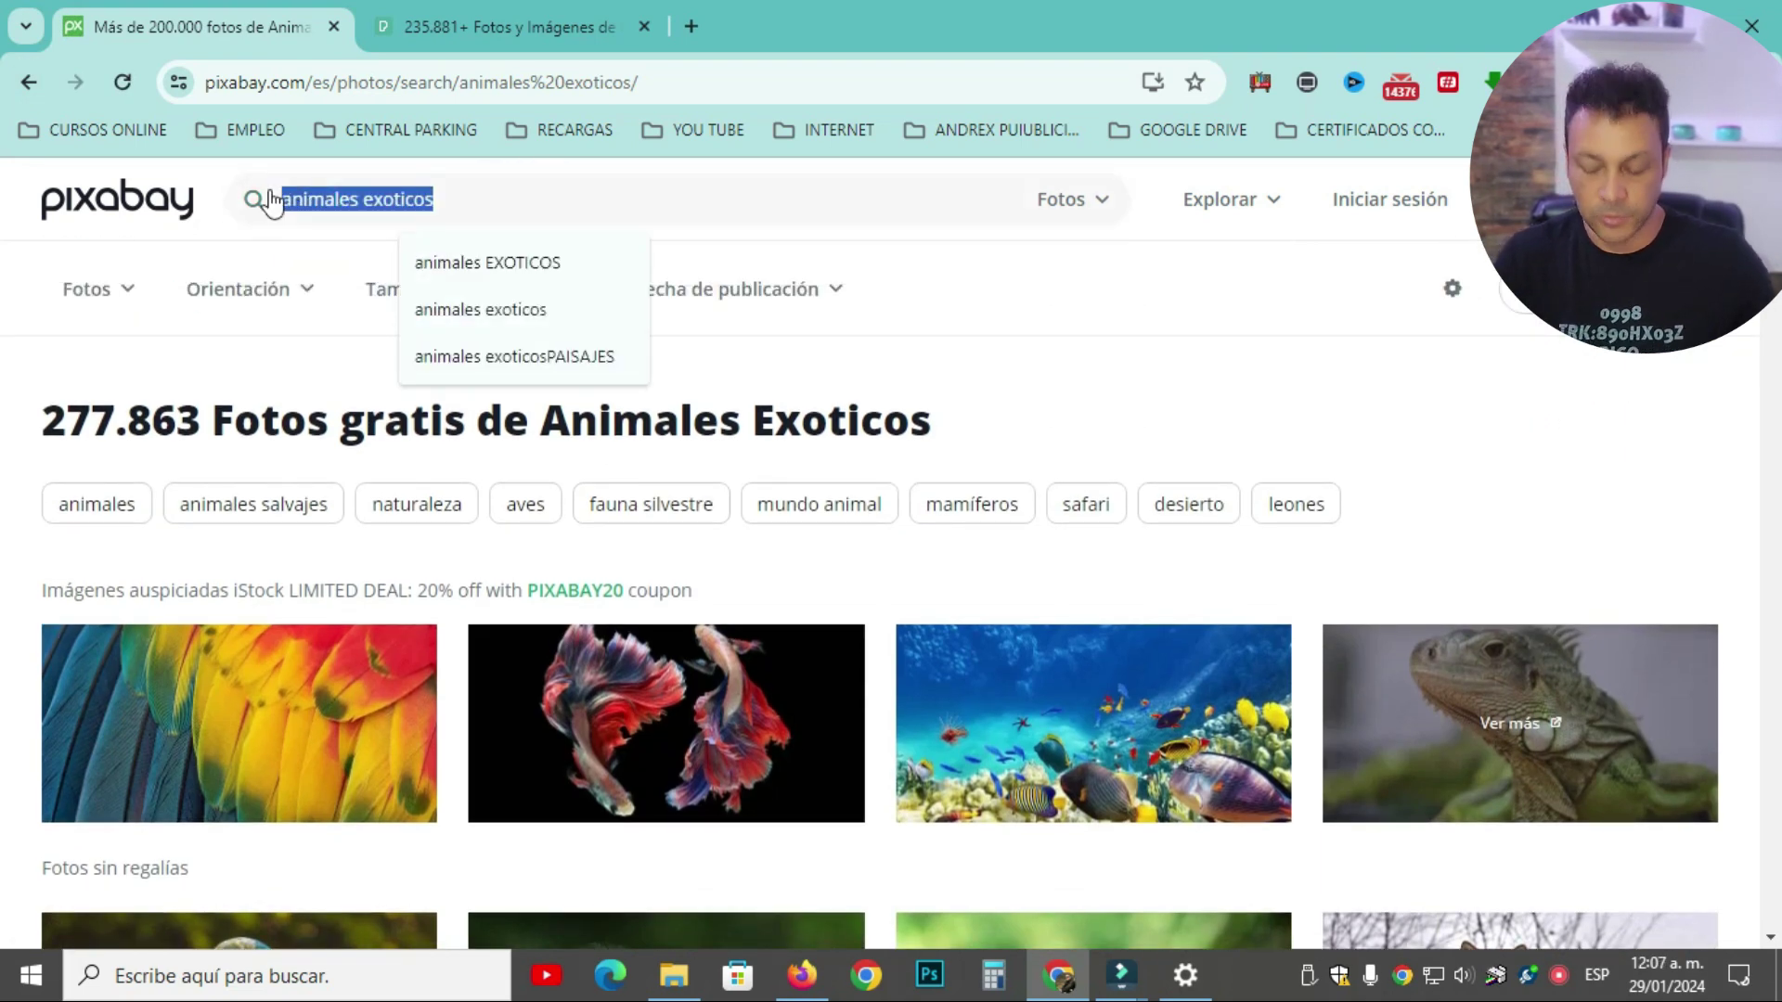
key("BackSpace")
type("PAI")
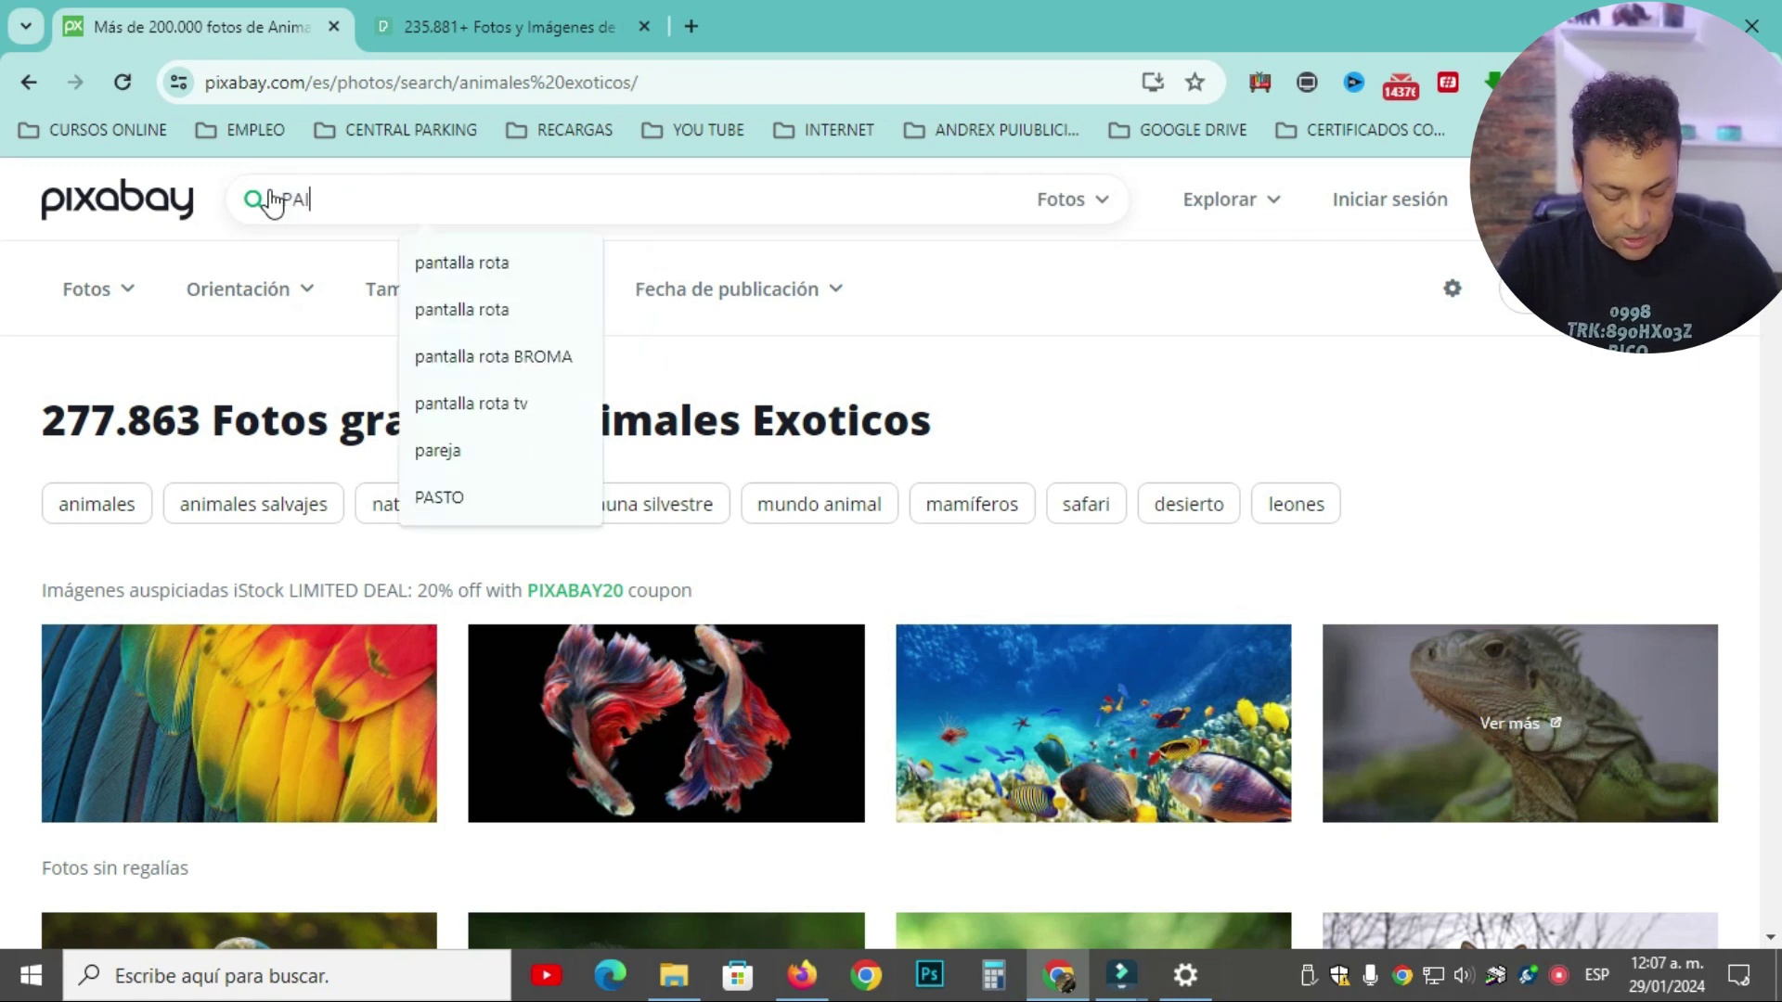
type("SAJES")
key("Return")
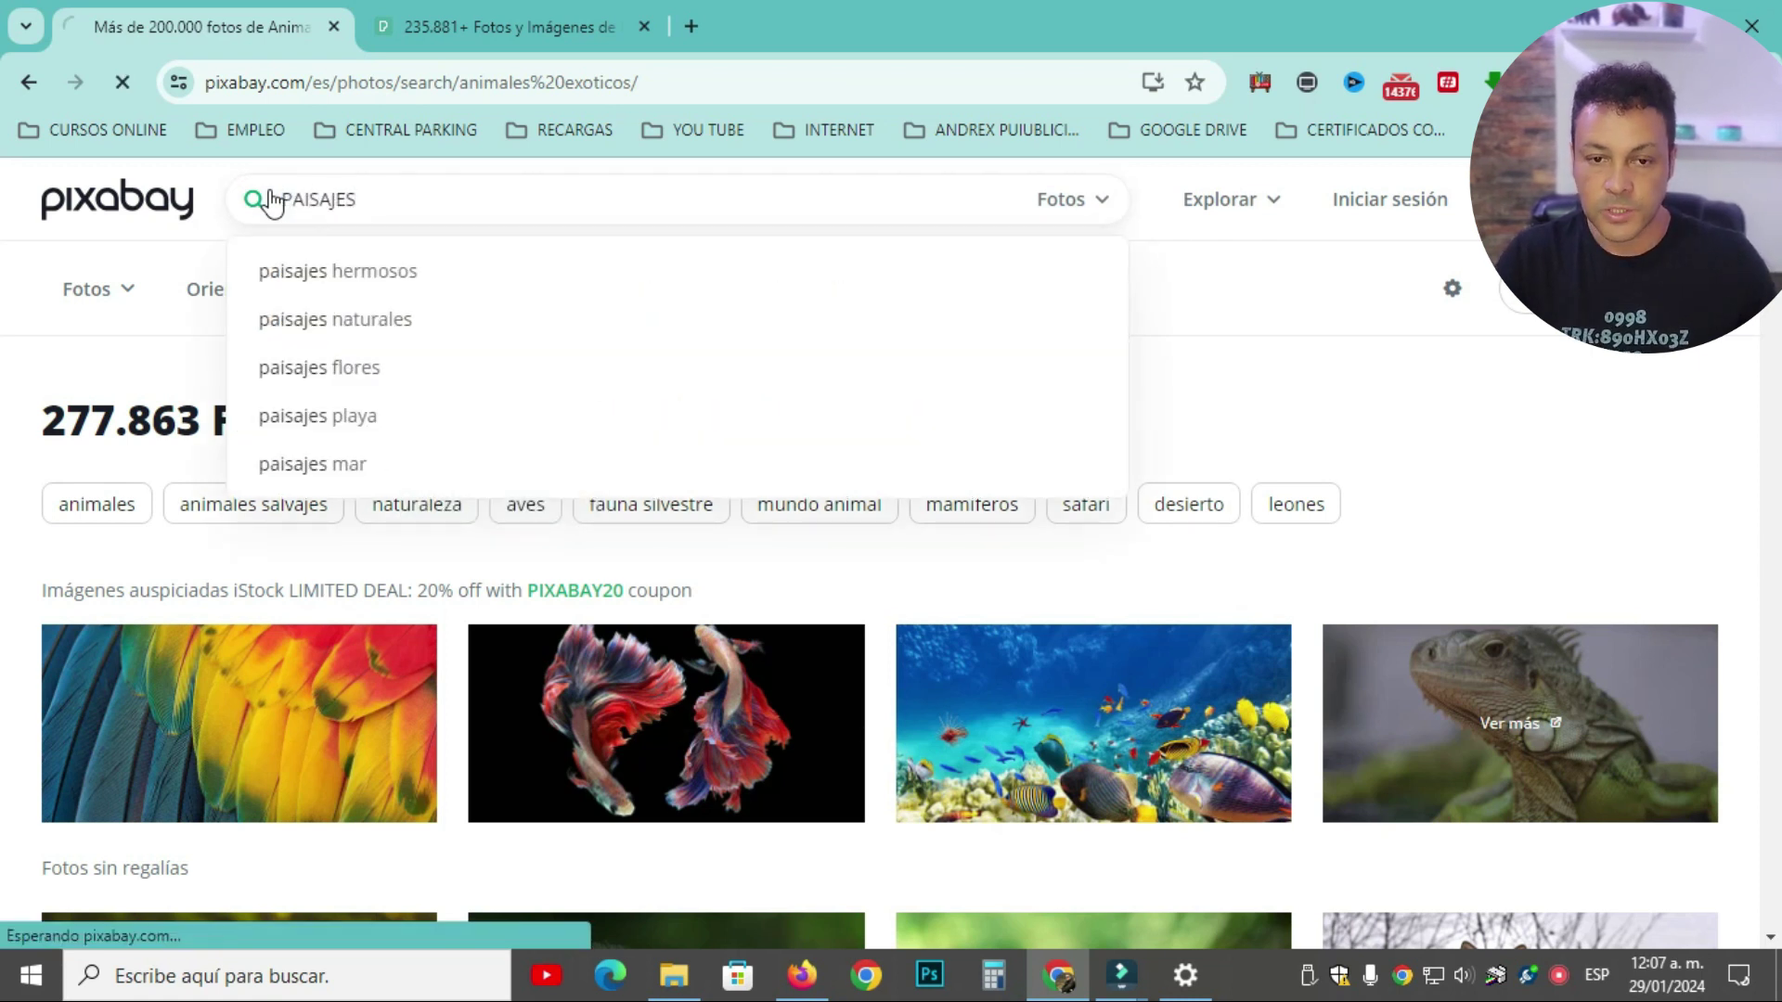
Browse the landscape photo results and open the picture of the illuminated city skyline beside the river
scroll(986, 575, "down", 15)
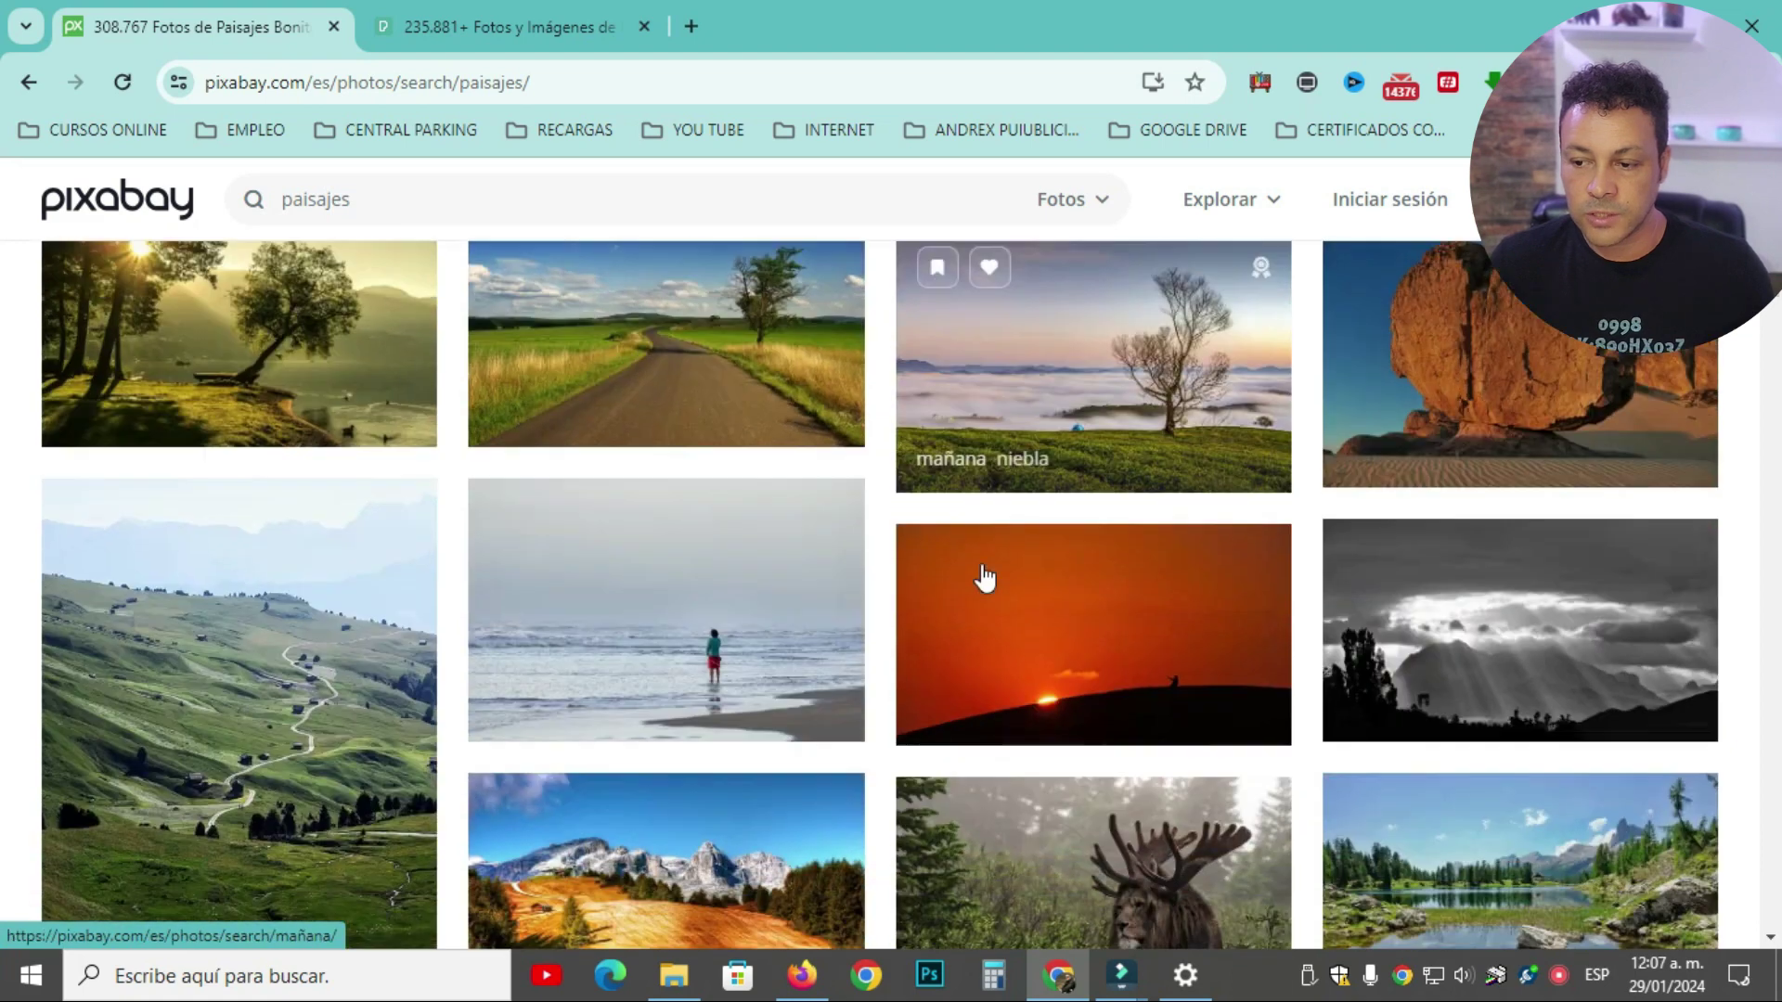
scroll(985, 575, "down", 2)
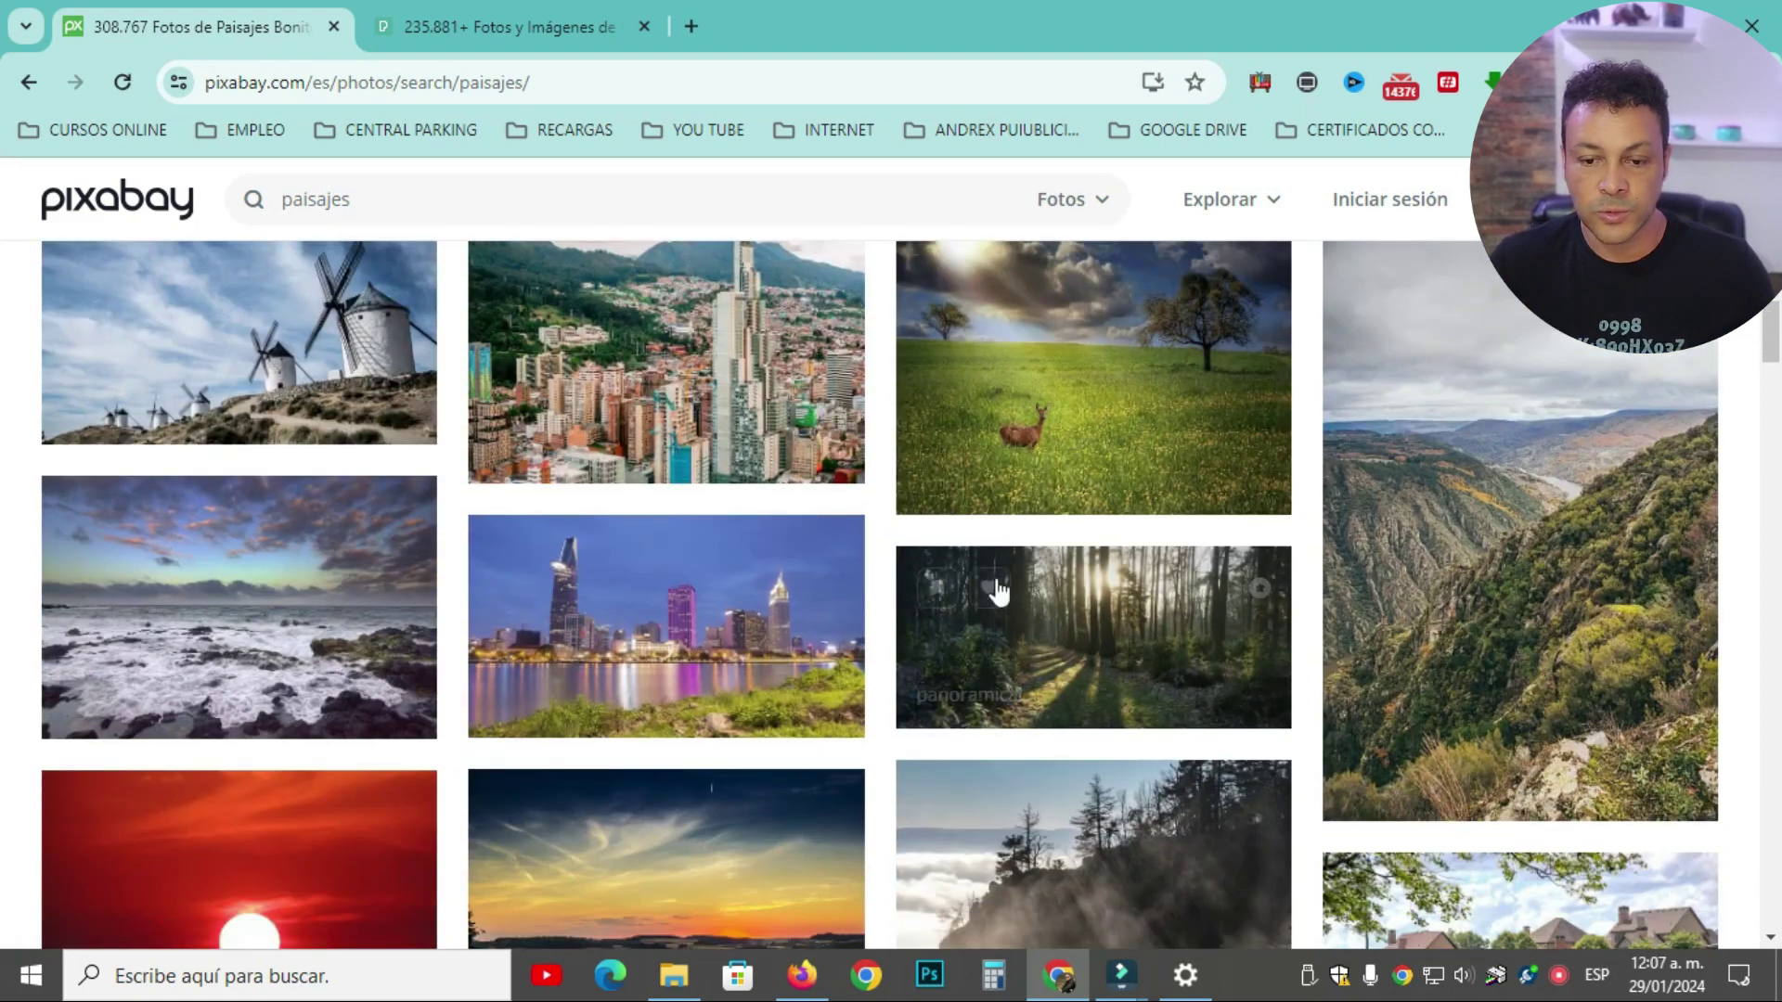
left_click(694, 618)
Download the city skyline photo at 1920×1080 into the FONDOS DE PANTALLA folder
left_click(1582, 394)
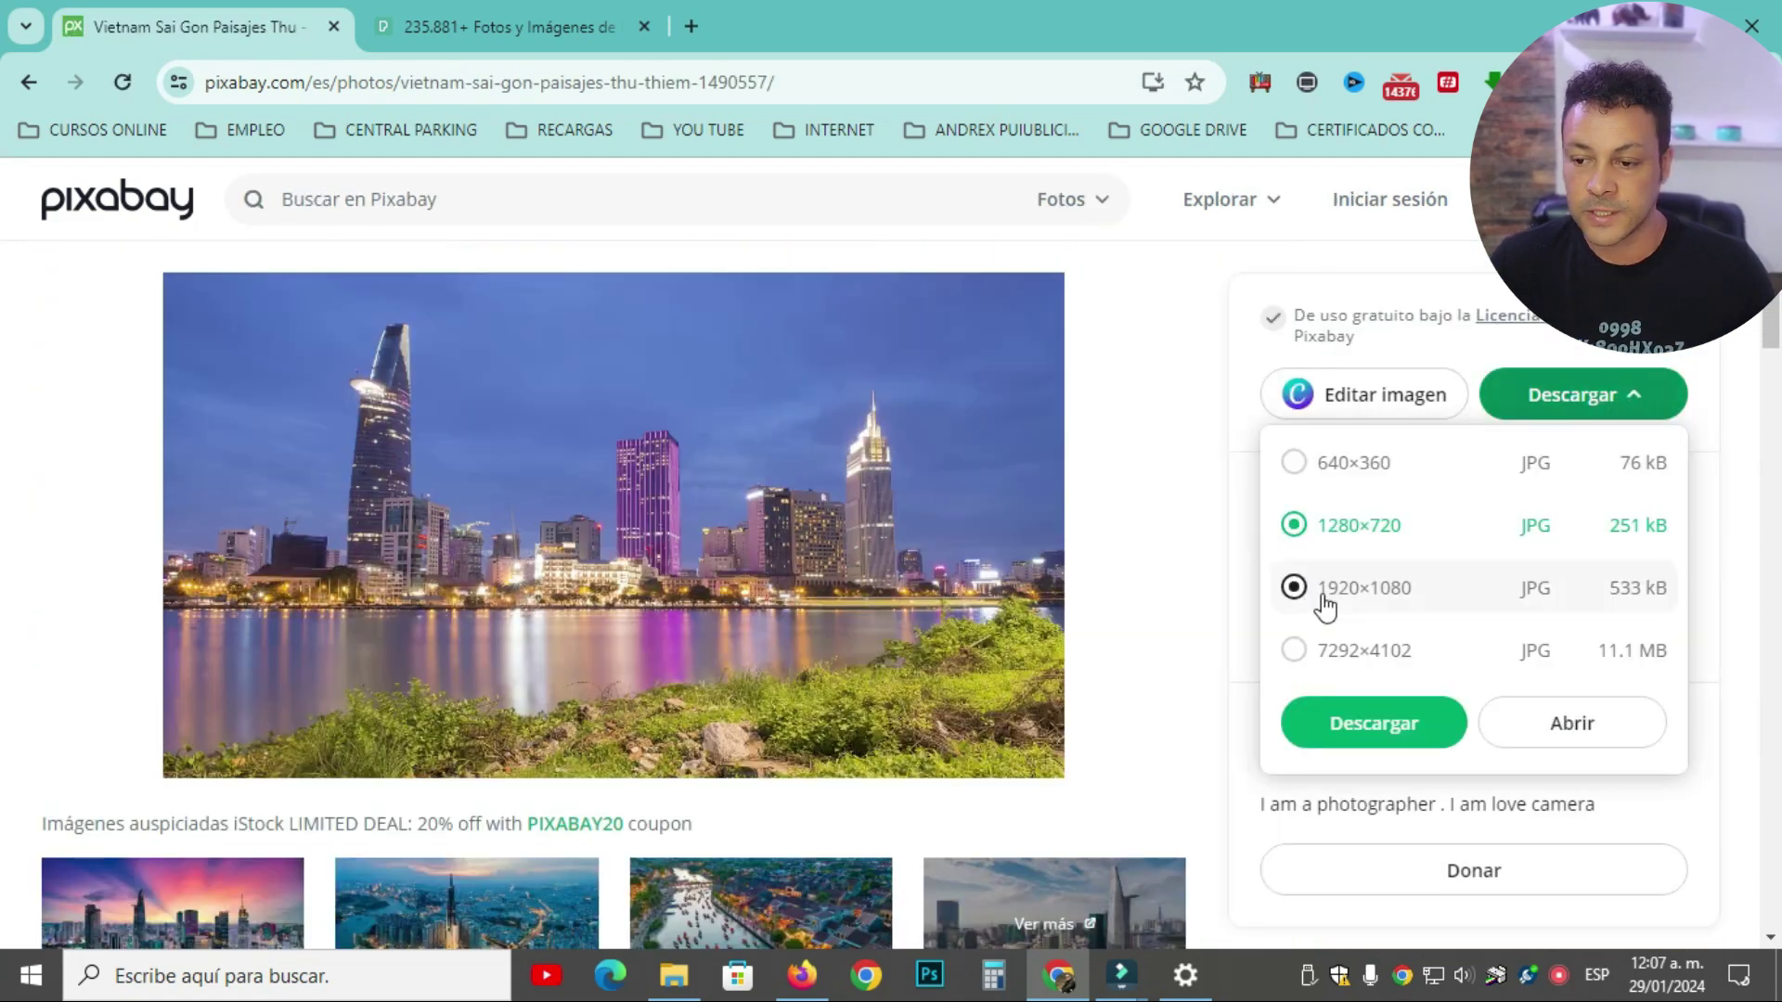
left_click(1367, 594)
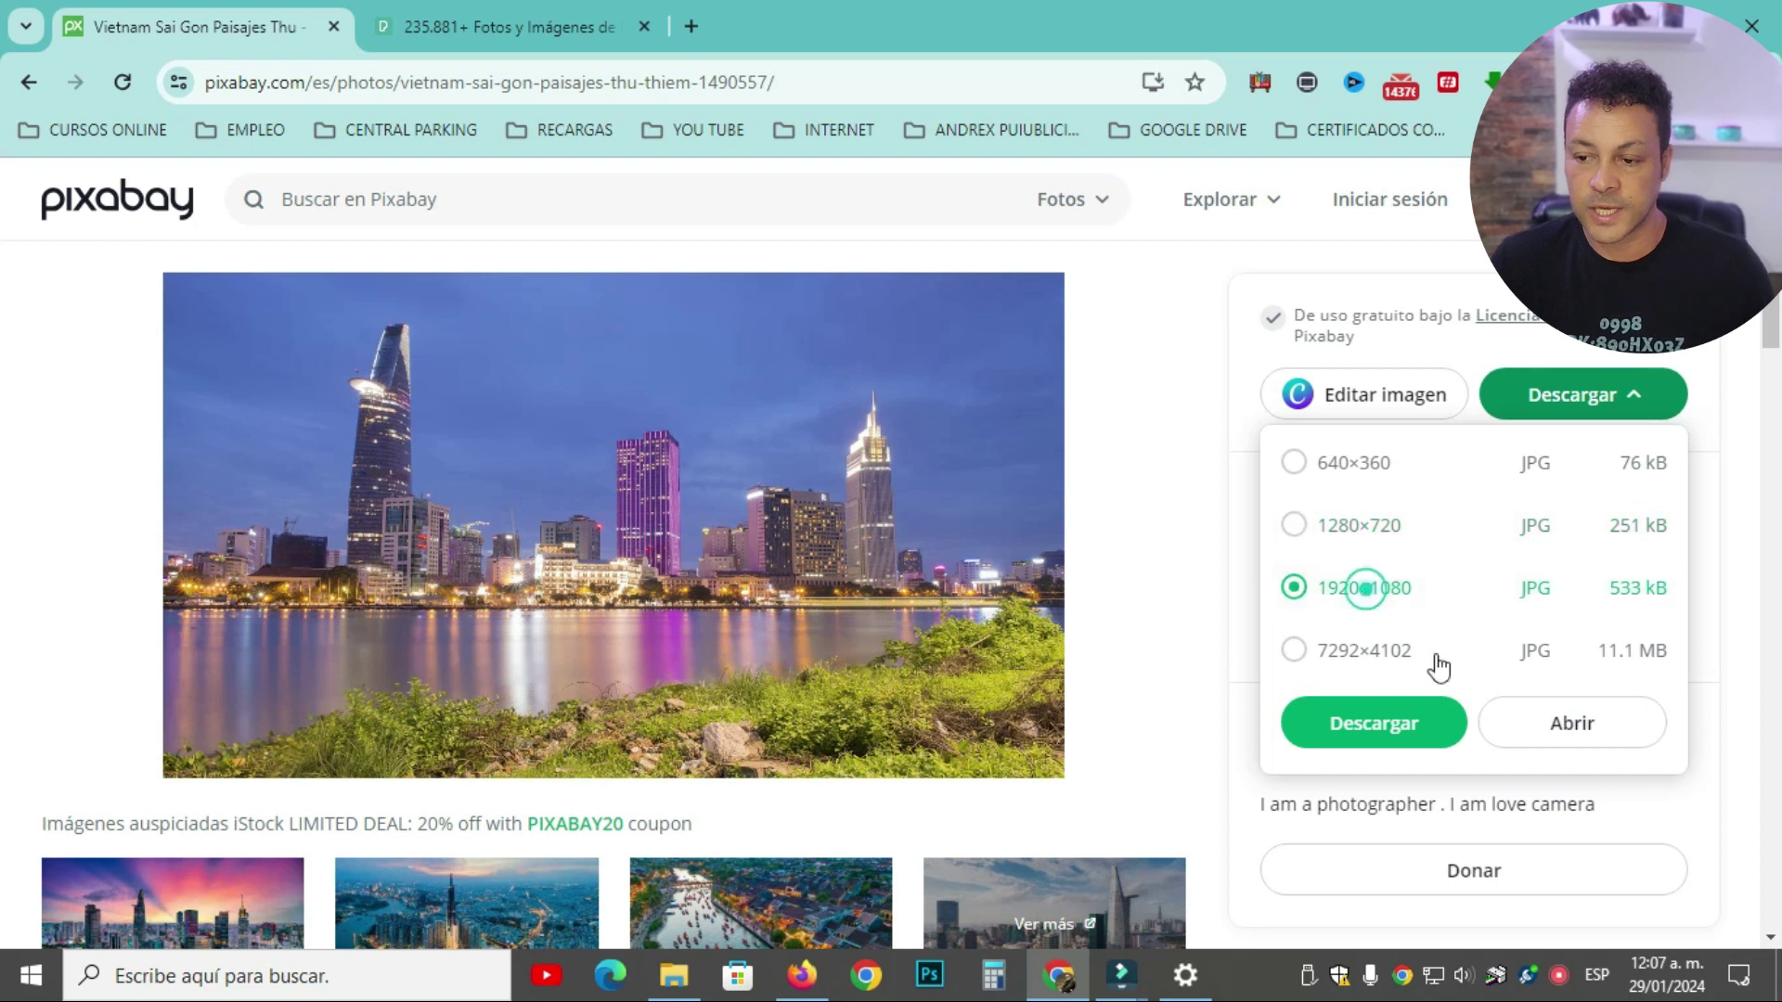
left_click(1374, 723)
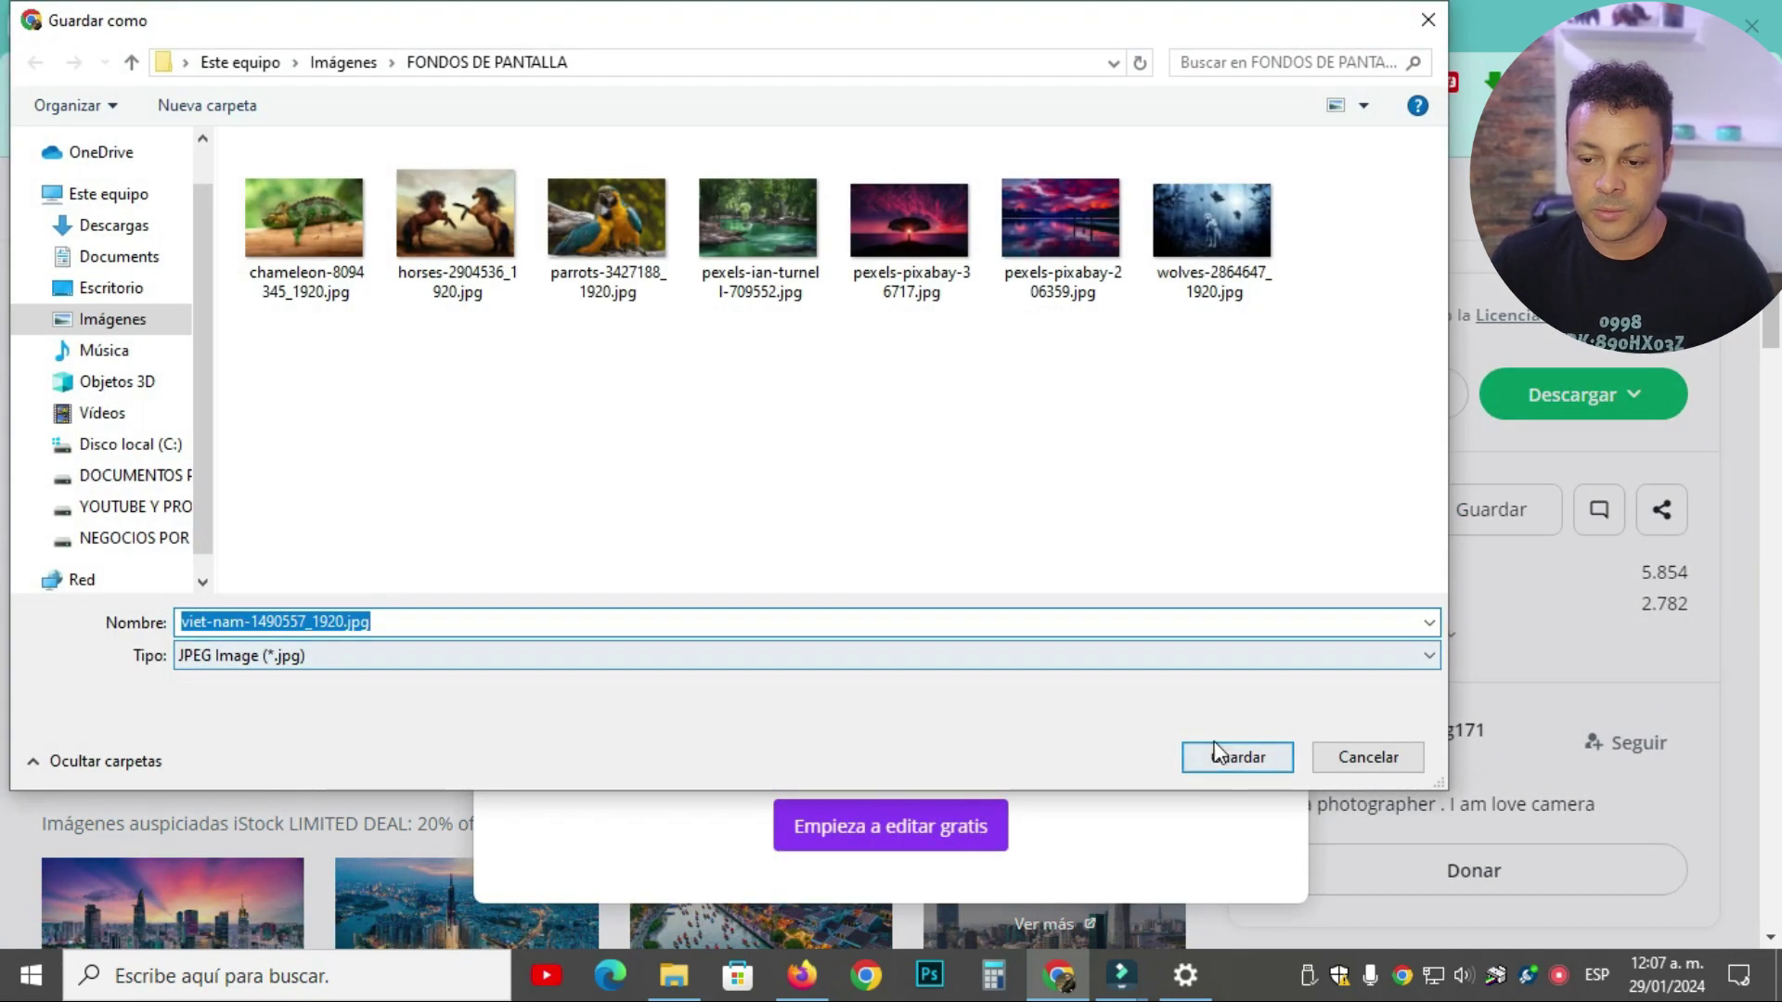
left_click(1226, 754)
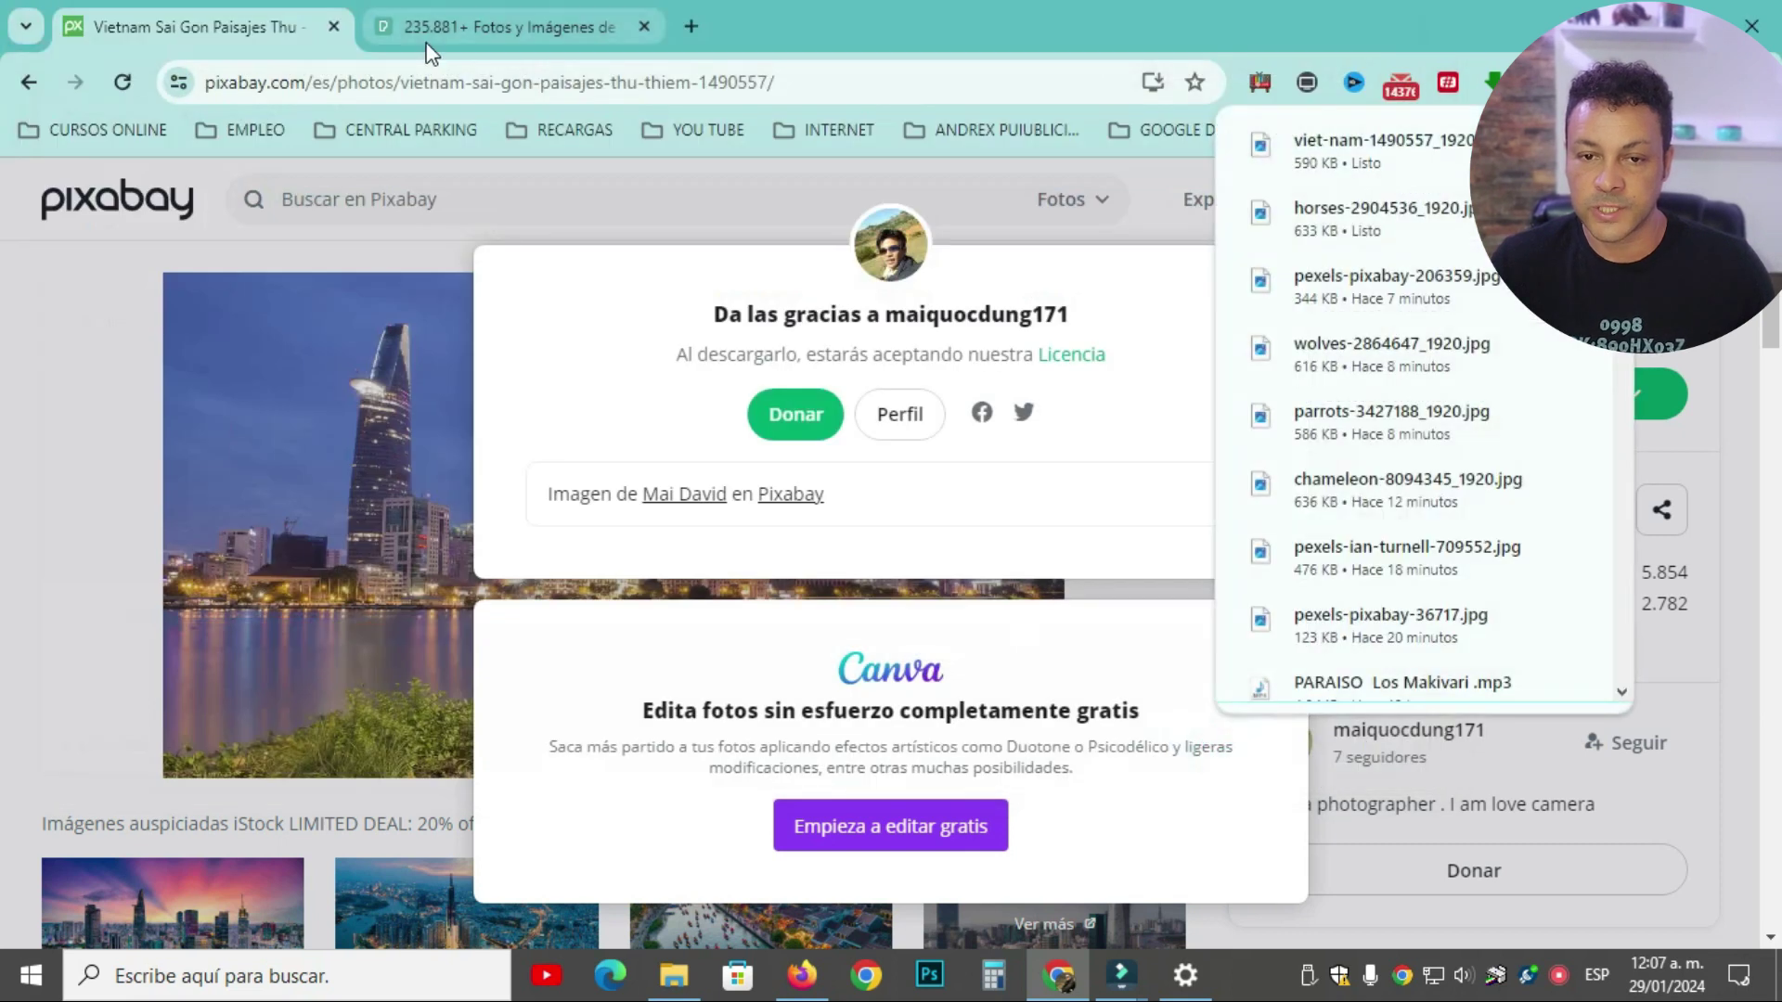
Switch to the open Pexels page and look through its PAISAJES photo results
left_click(494, 24)
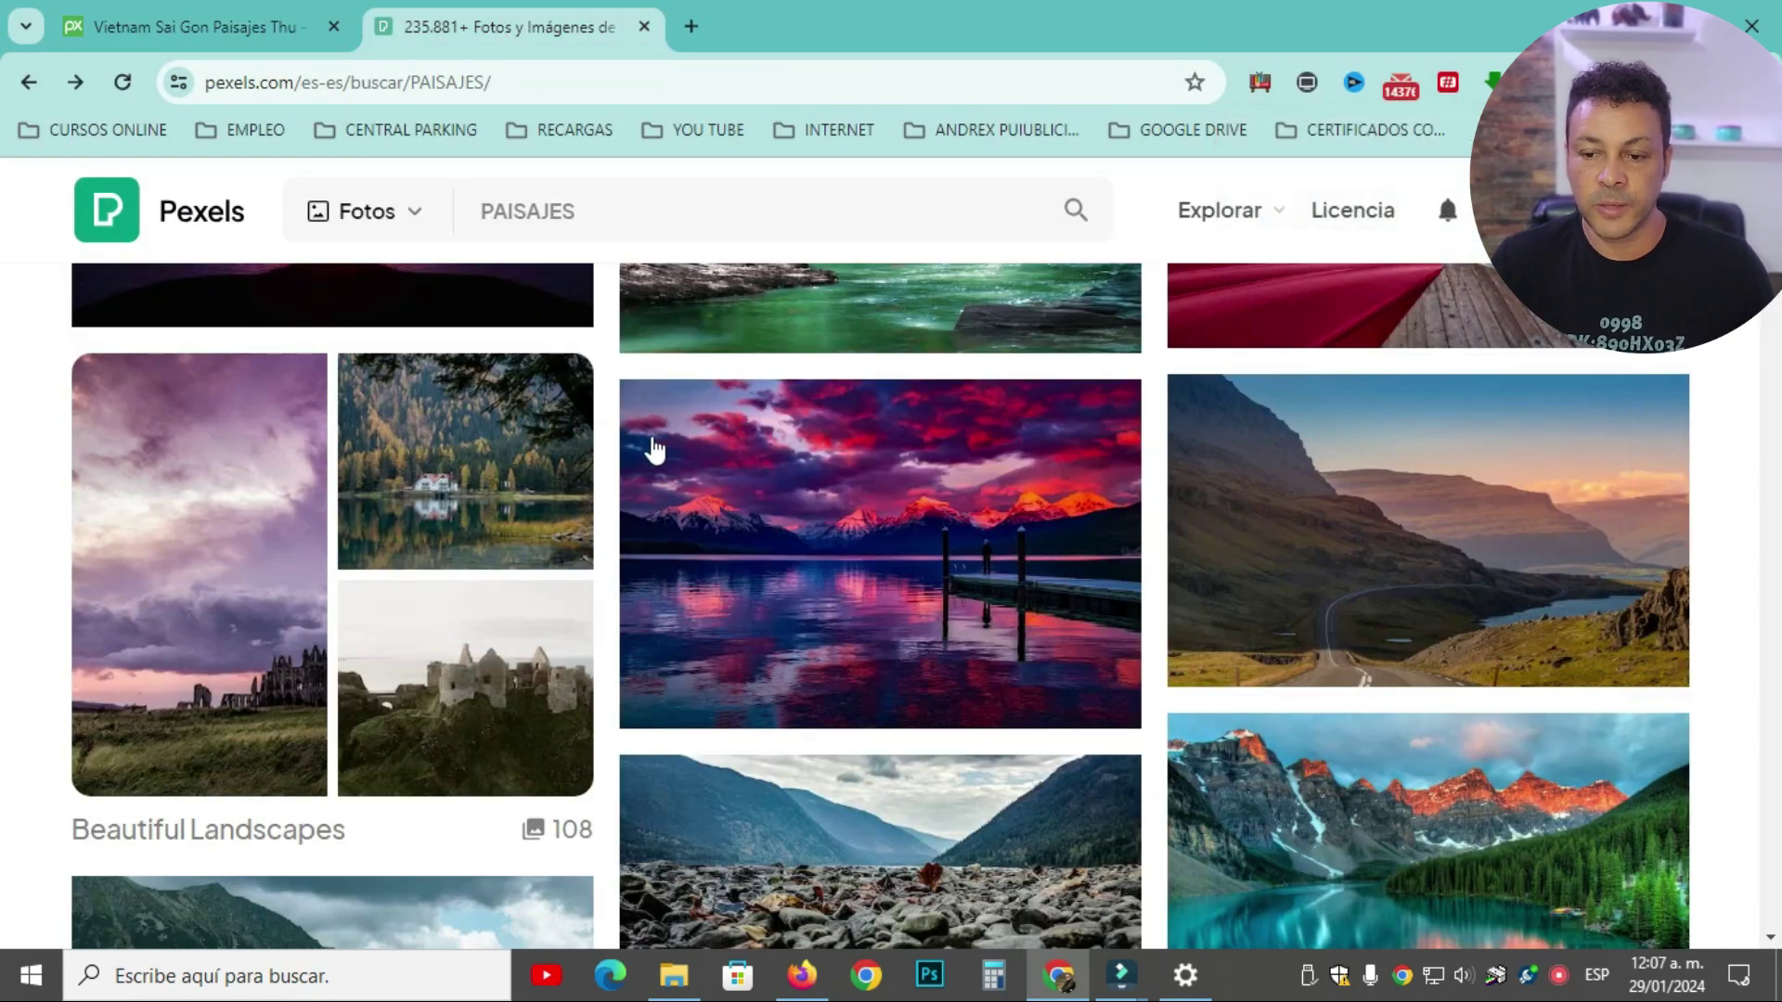
left_click(644, 206)
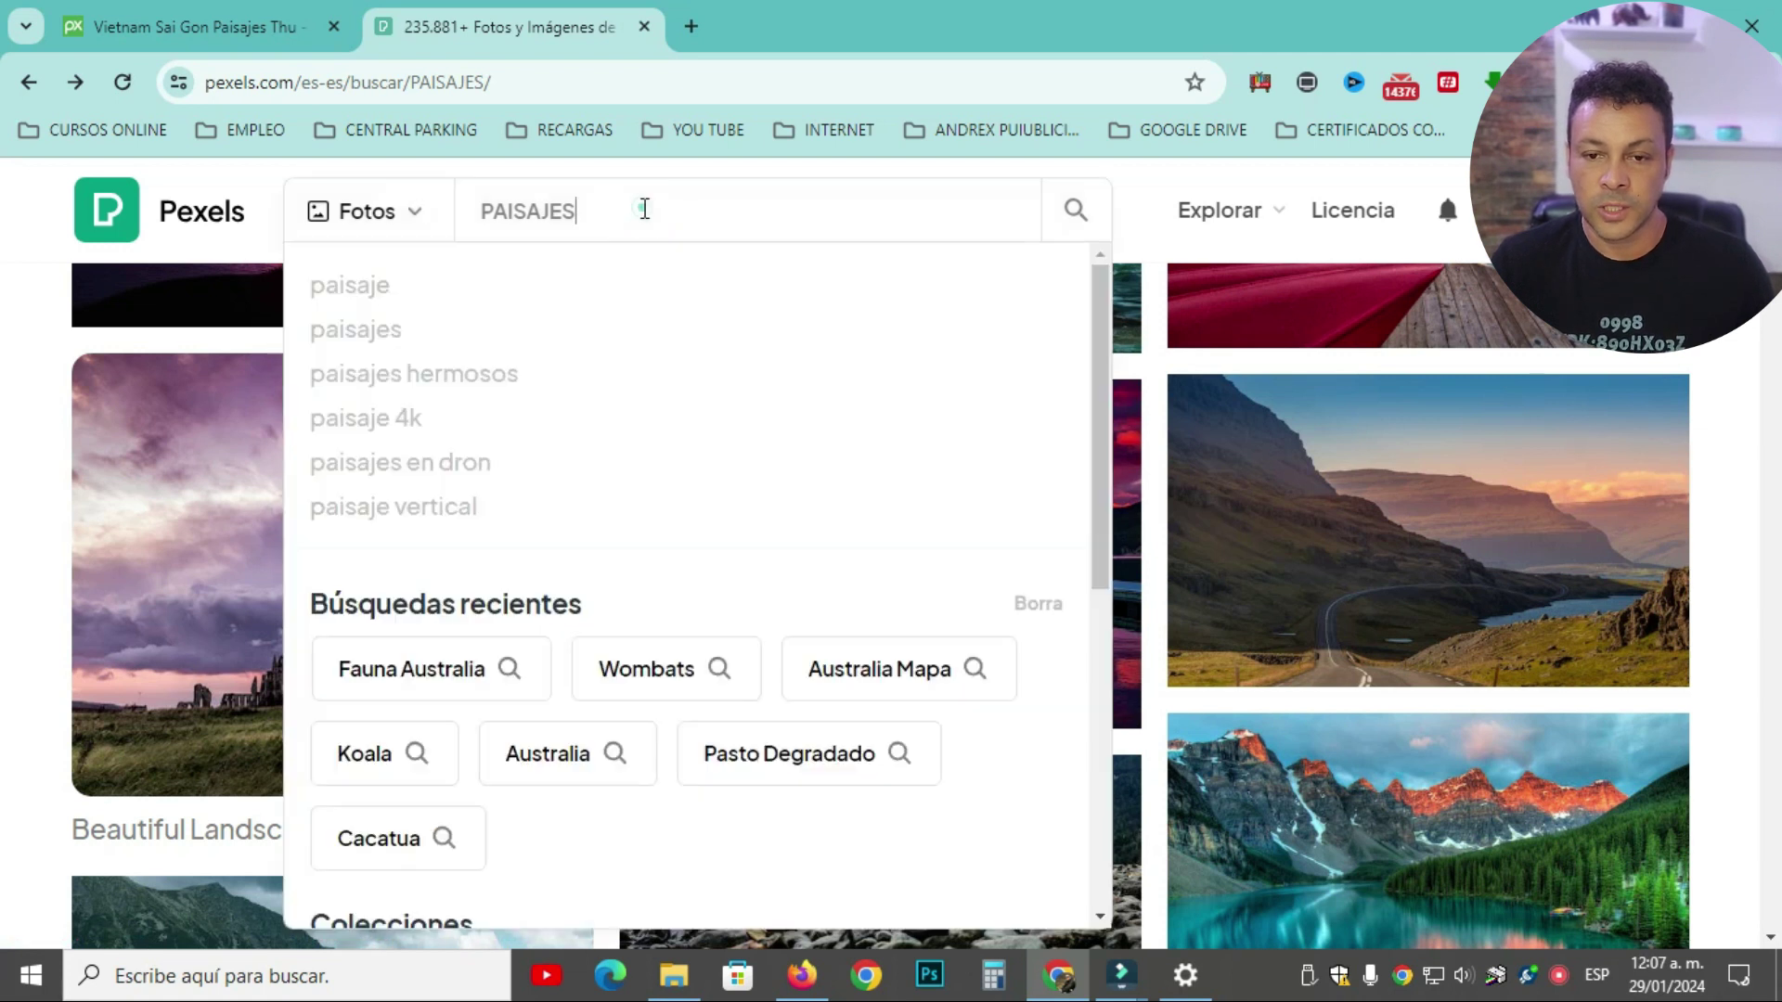
left_click(16, 326)
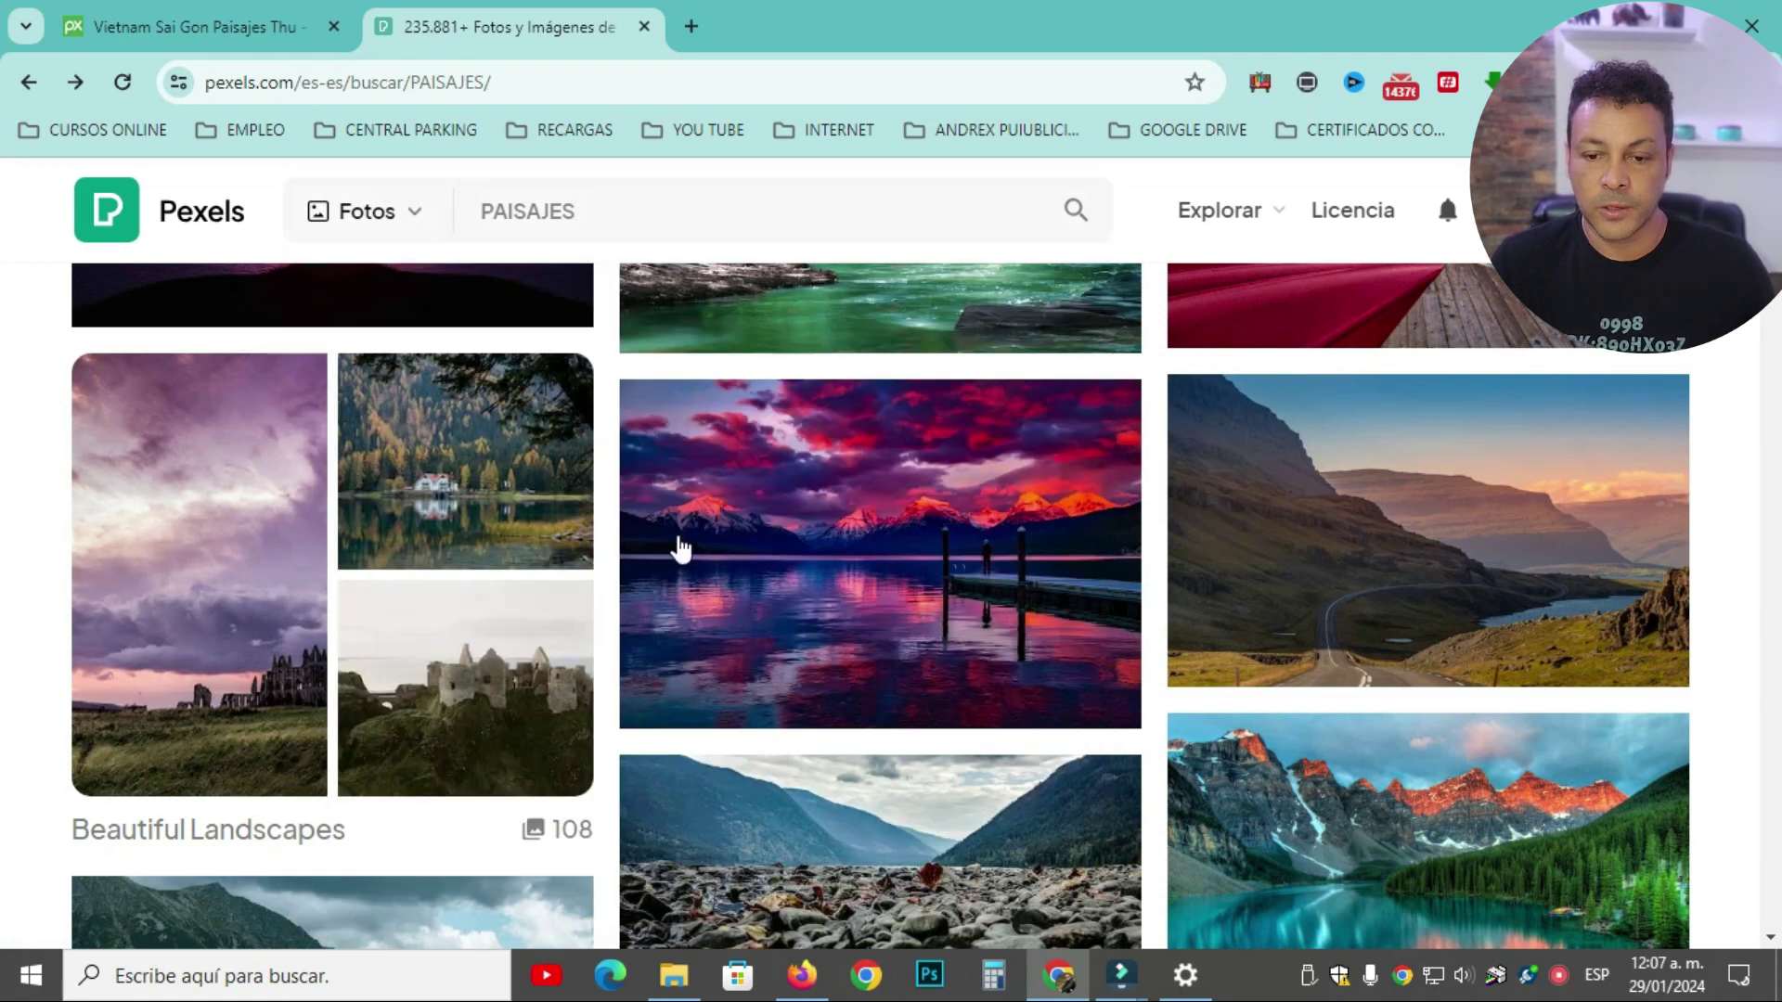
scroll(708, 549, "down", 10)
scroll(754, 548, "up", 9)
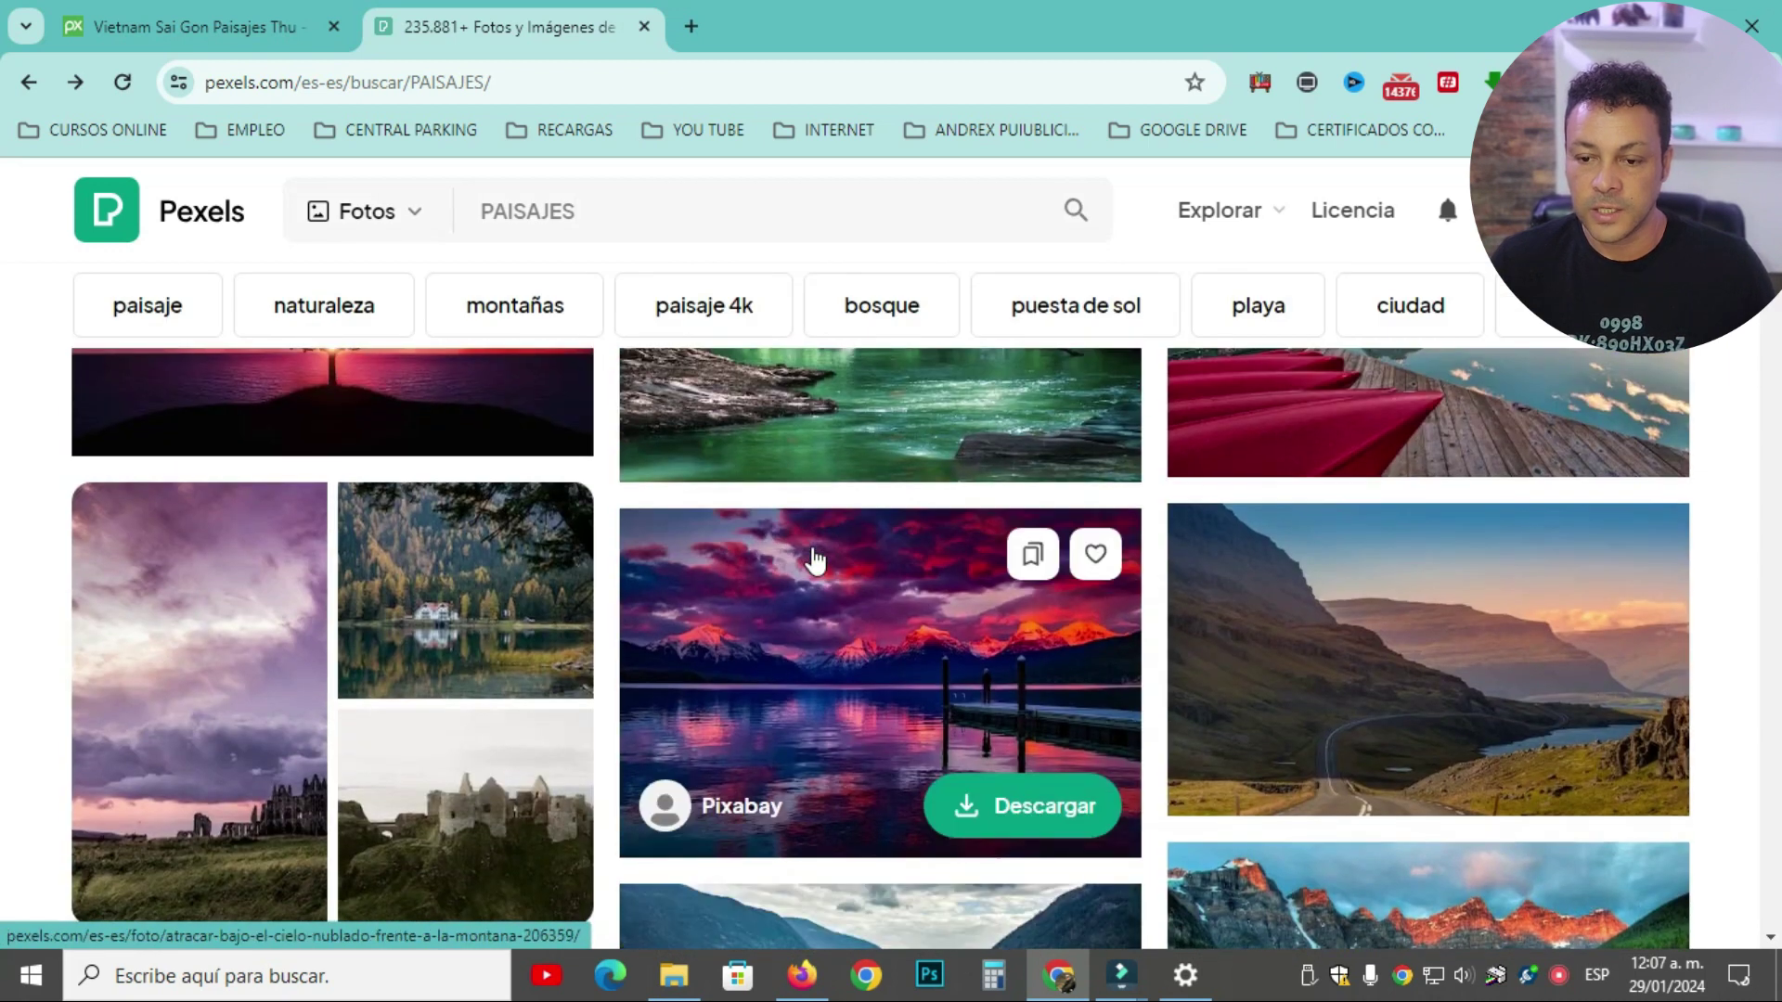
Open the Pexels photo of the lake dock under red clouds and save it in the FONDOS DE PANTALLA folder
scroll(815, 557, "down", 1)
left_click(882, 533)
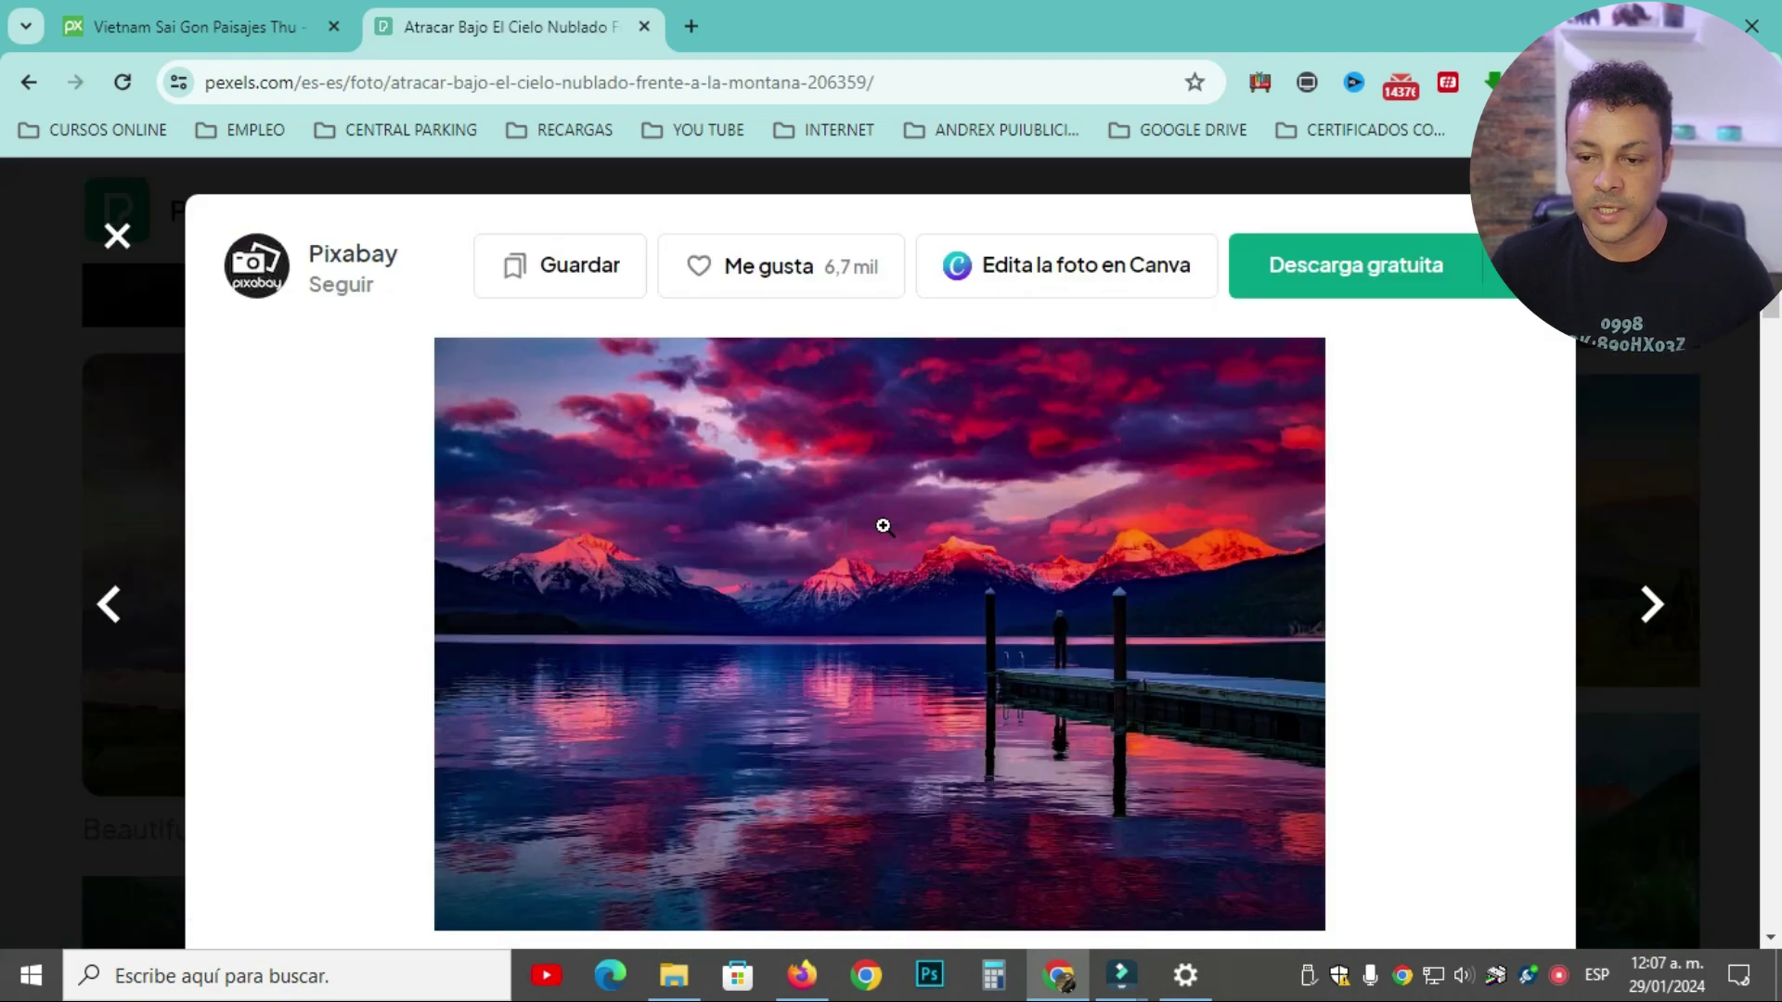
left_click(1432, 292)
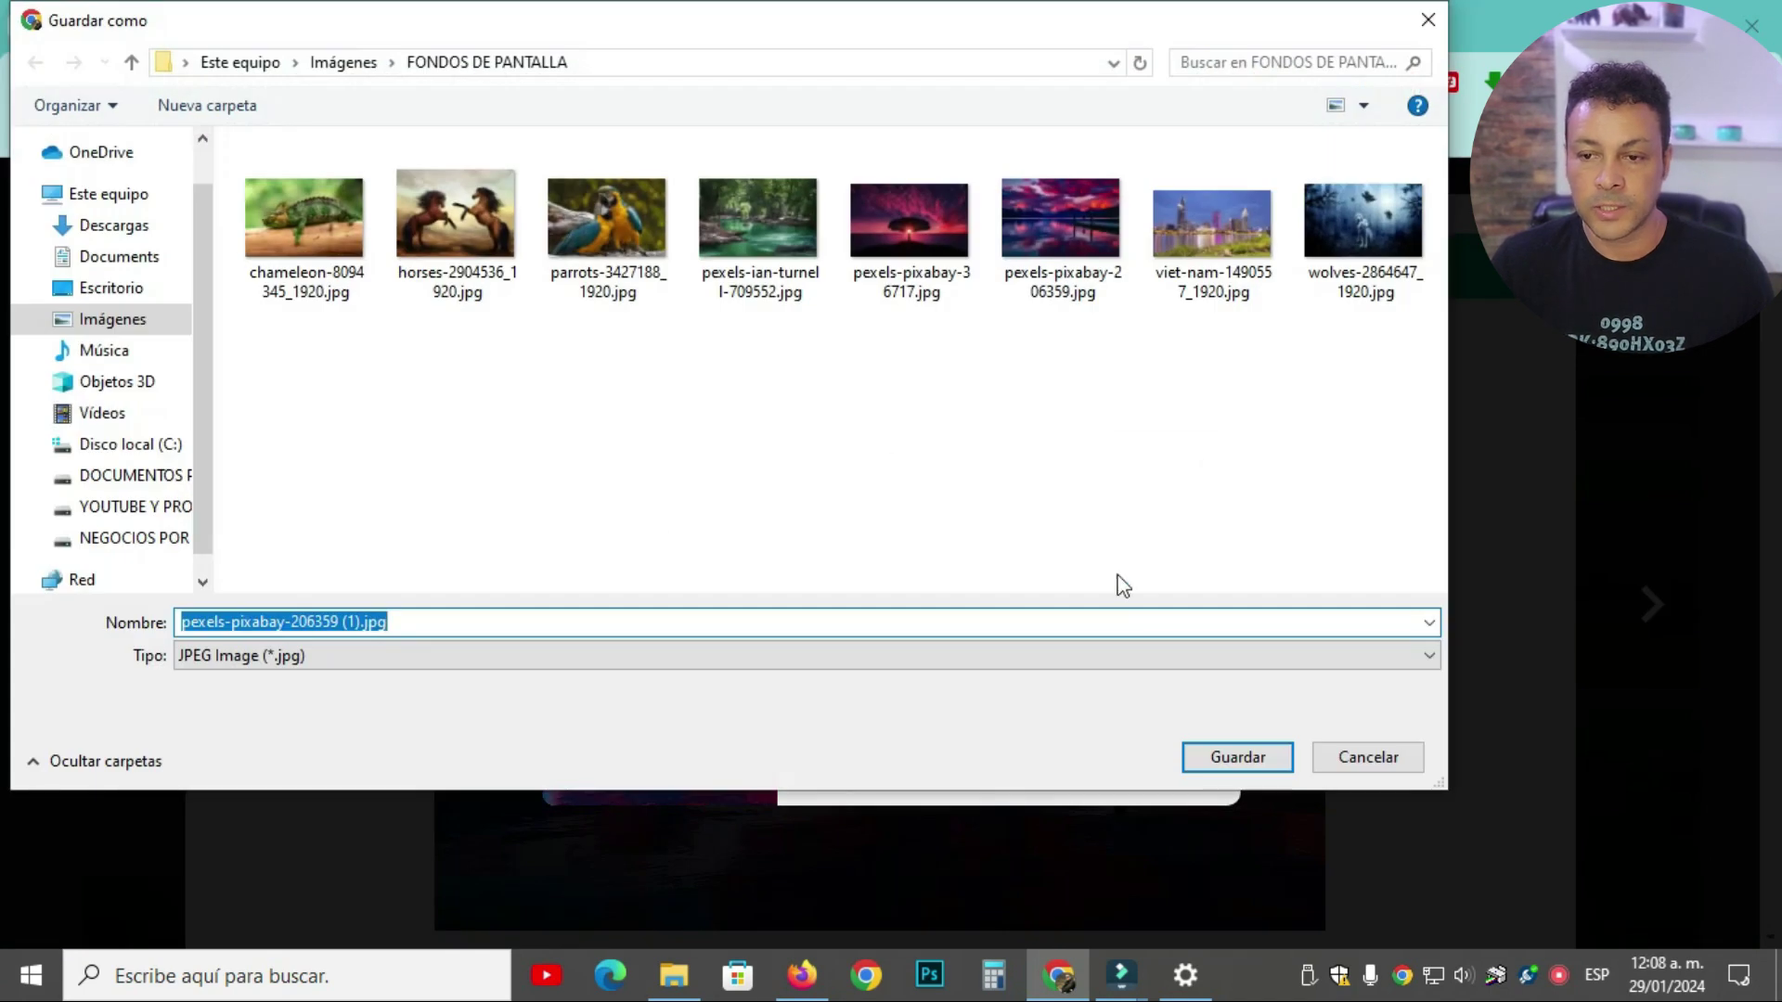
left_click(1255, 759)
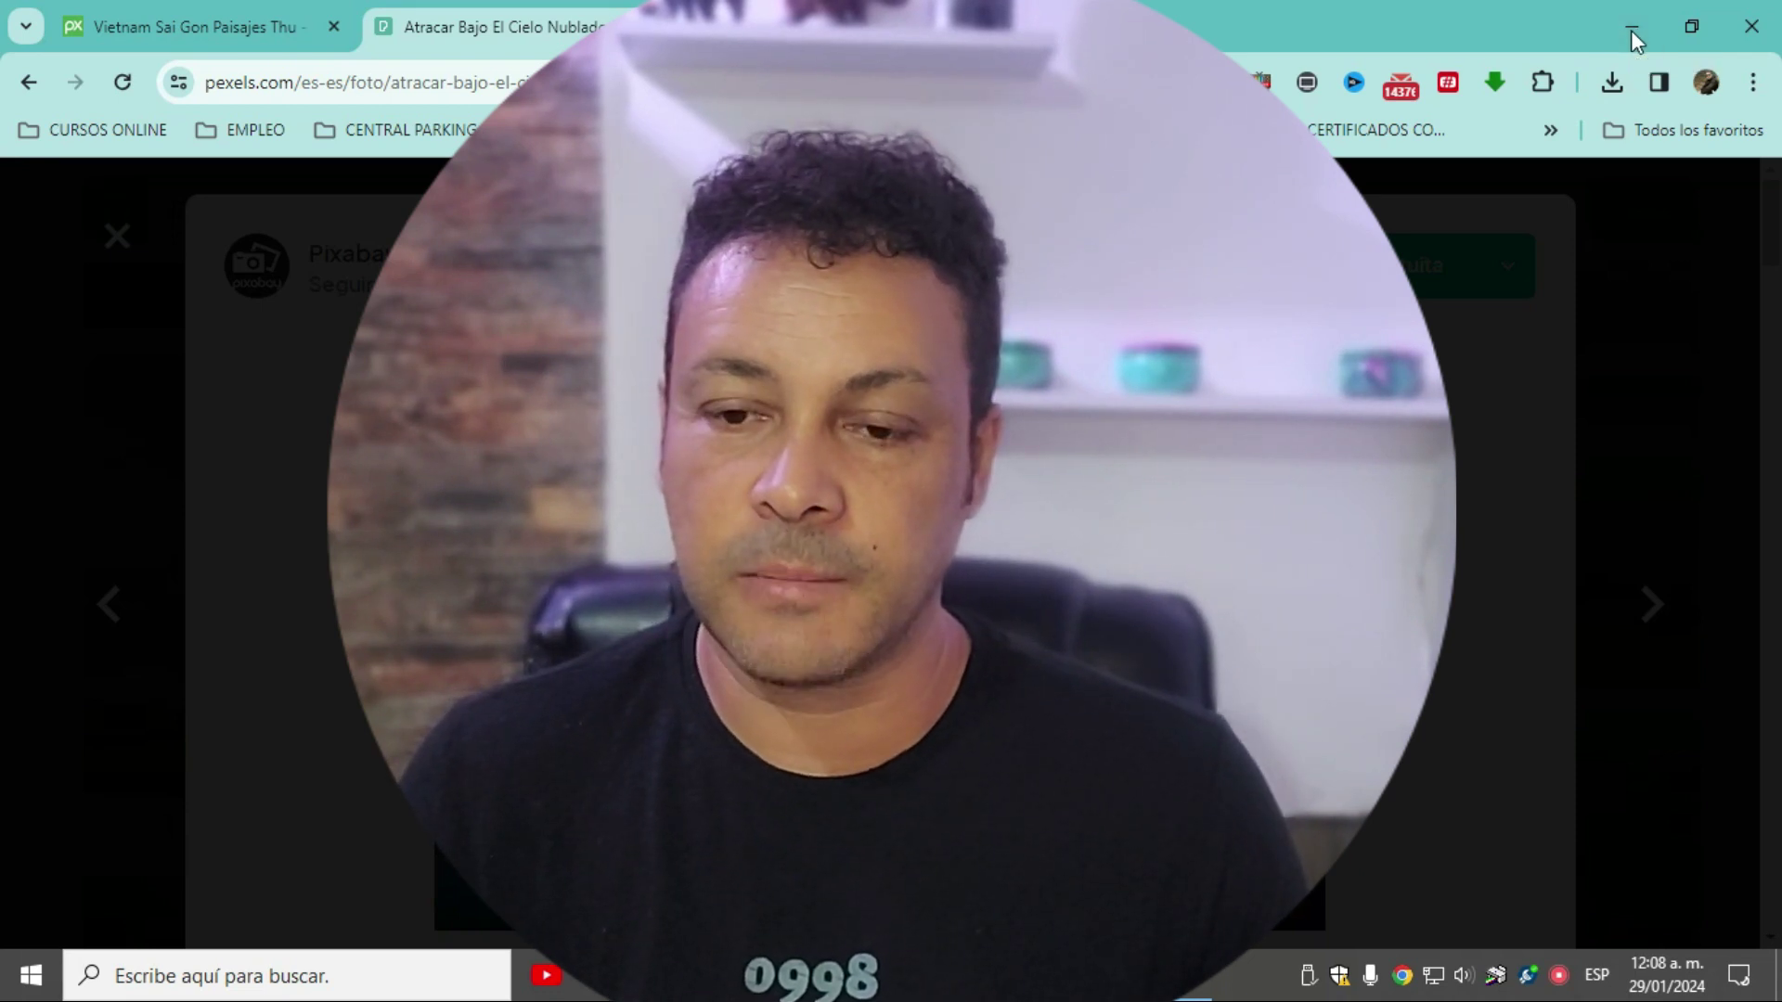
Minimize Chrome and confirm the FONDOS DE PANTALLA folder as the slideshow album
left_click(1630, 30)
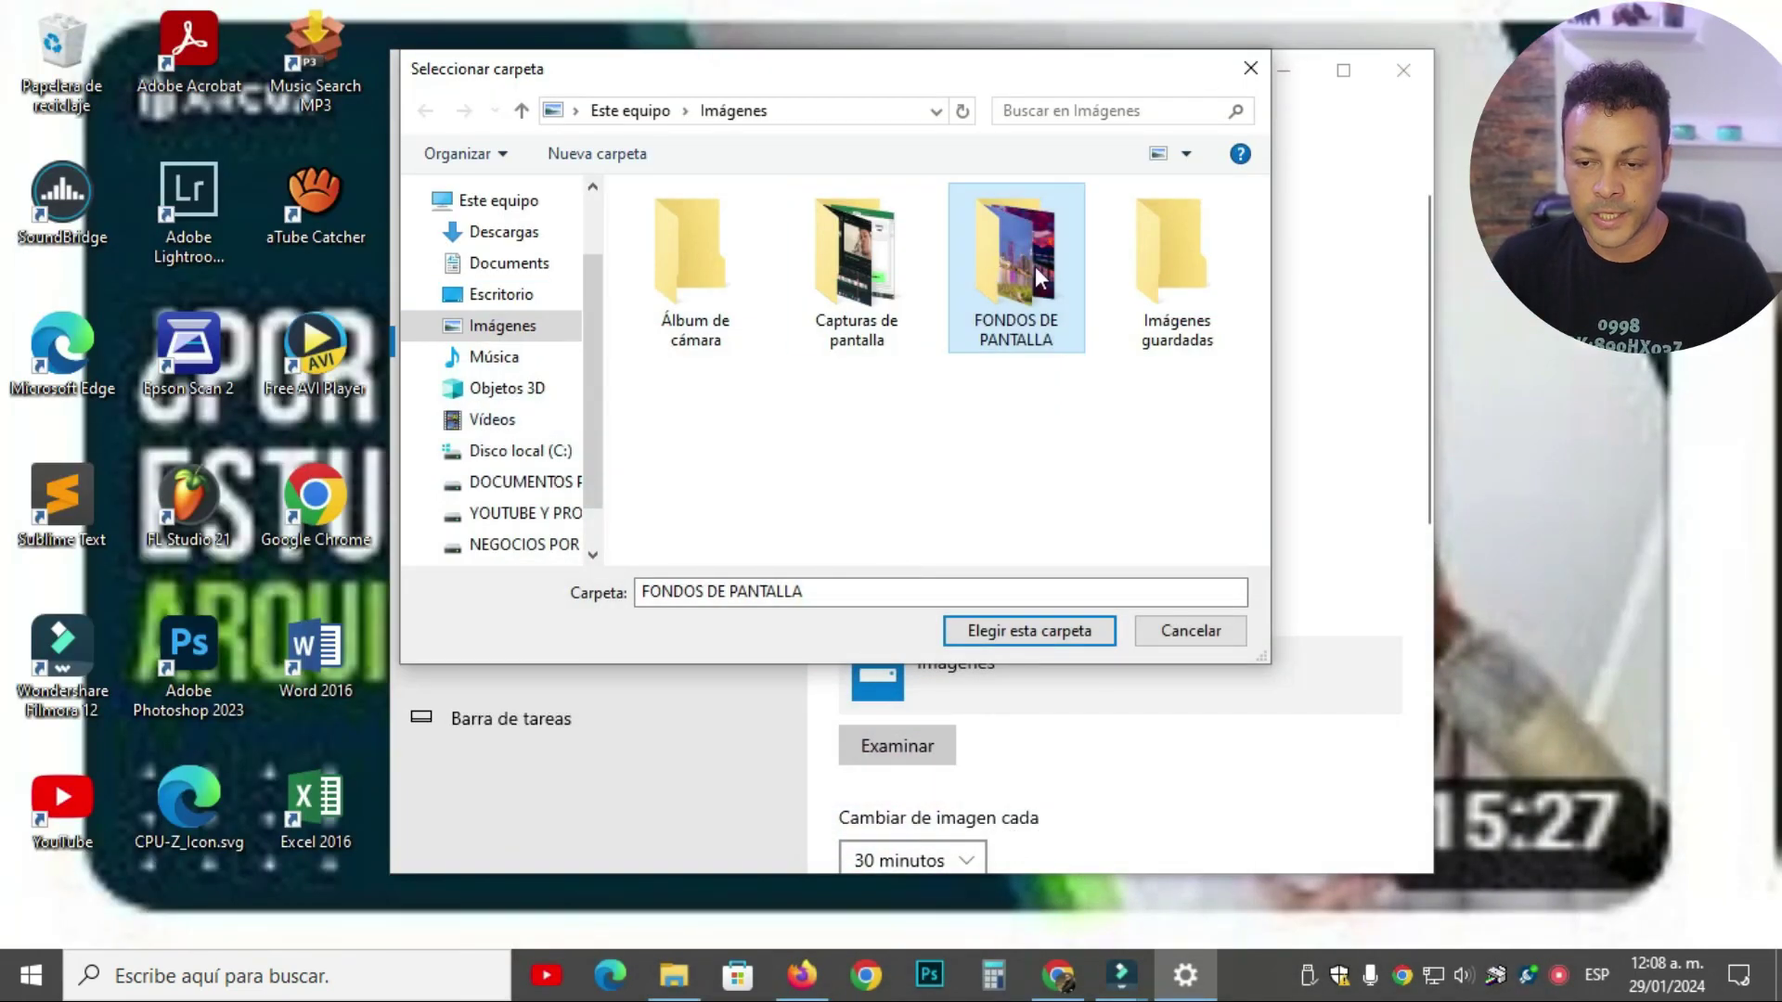
left_click(1044, 638)
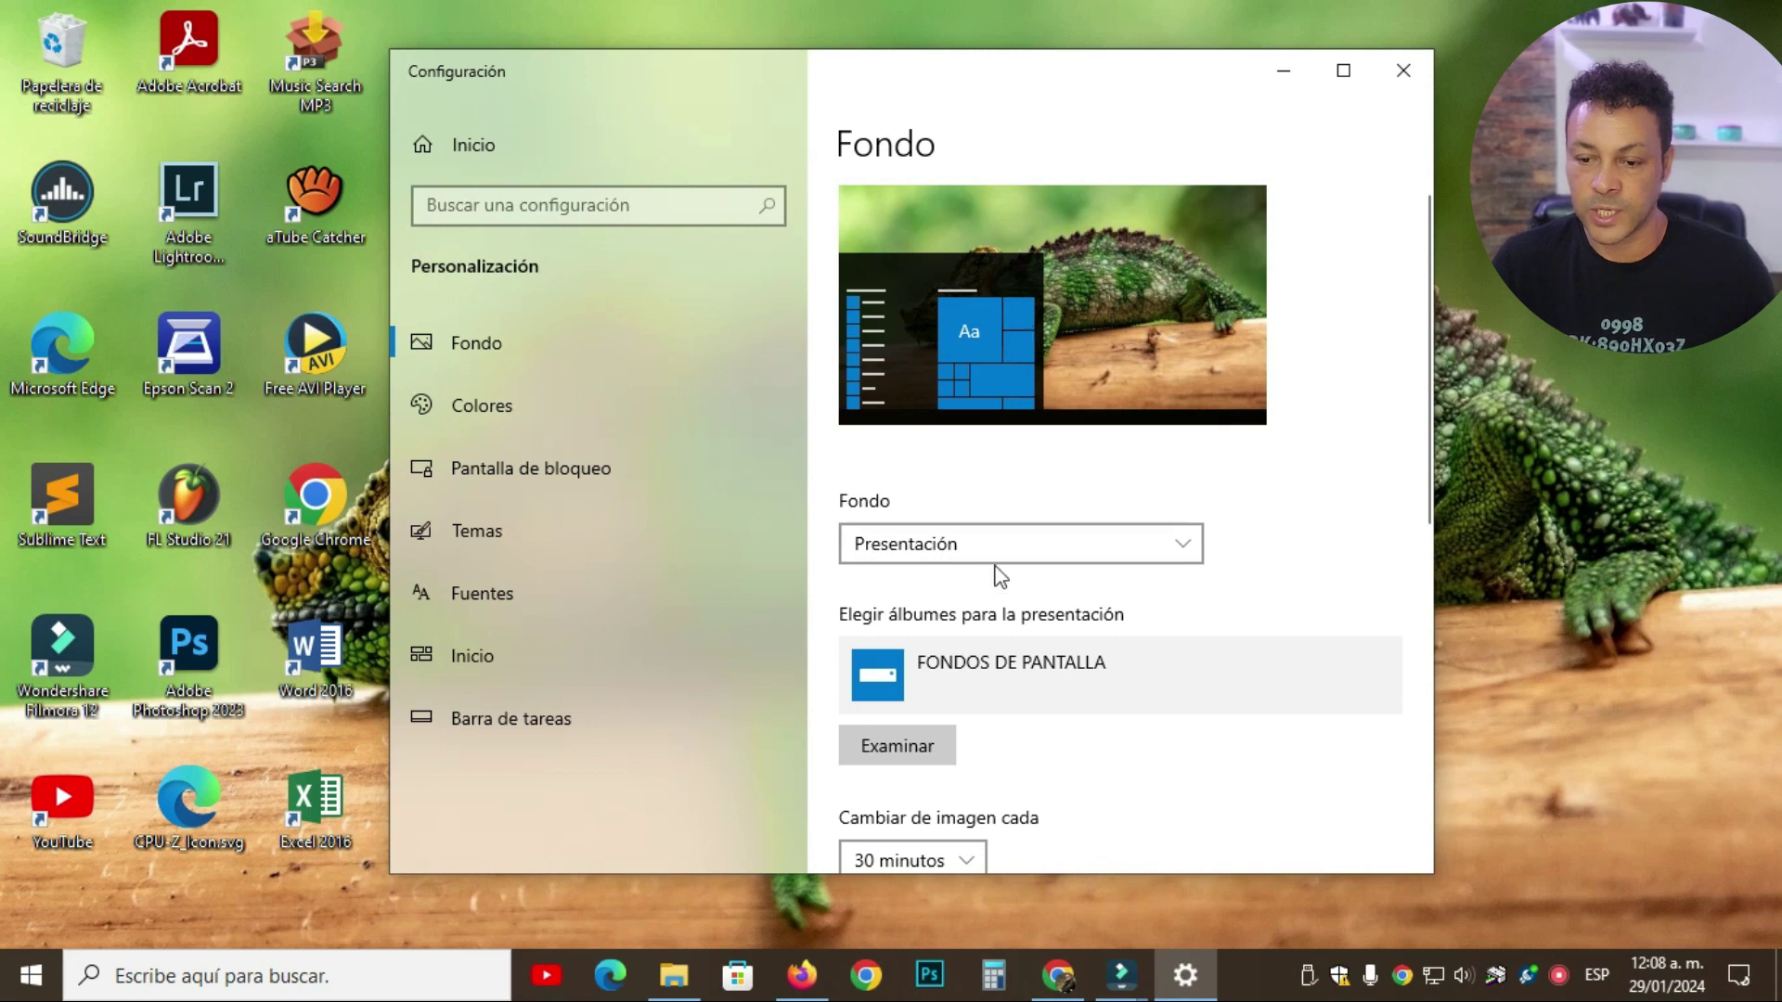
Set the slideshow to change the picture every 1 minuto and turn on Orden aleatorio
scroll(1000, 577, "down", 3)
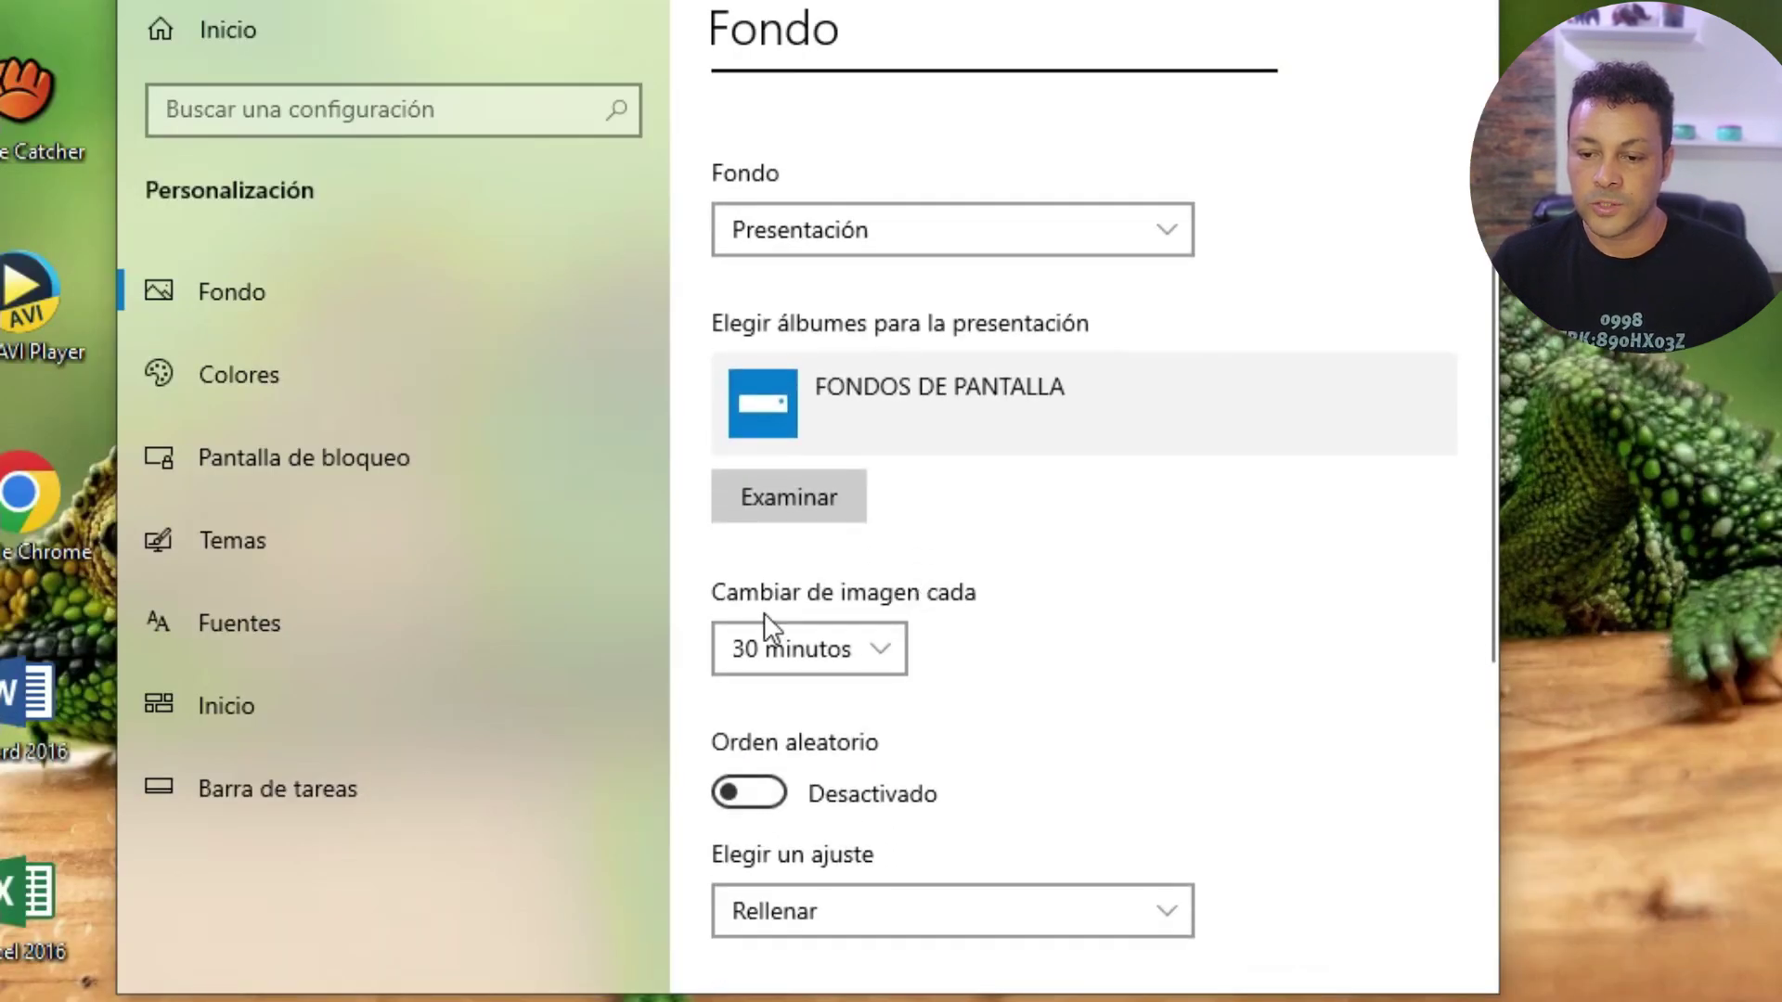
left_click(887, 657)
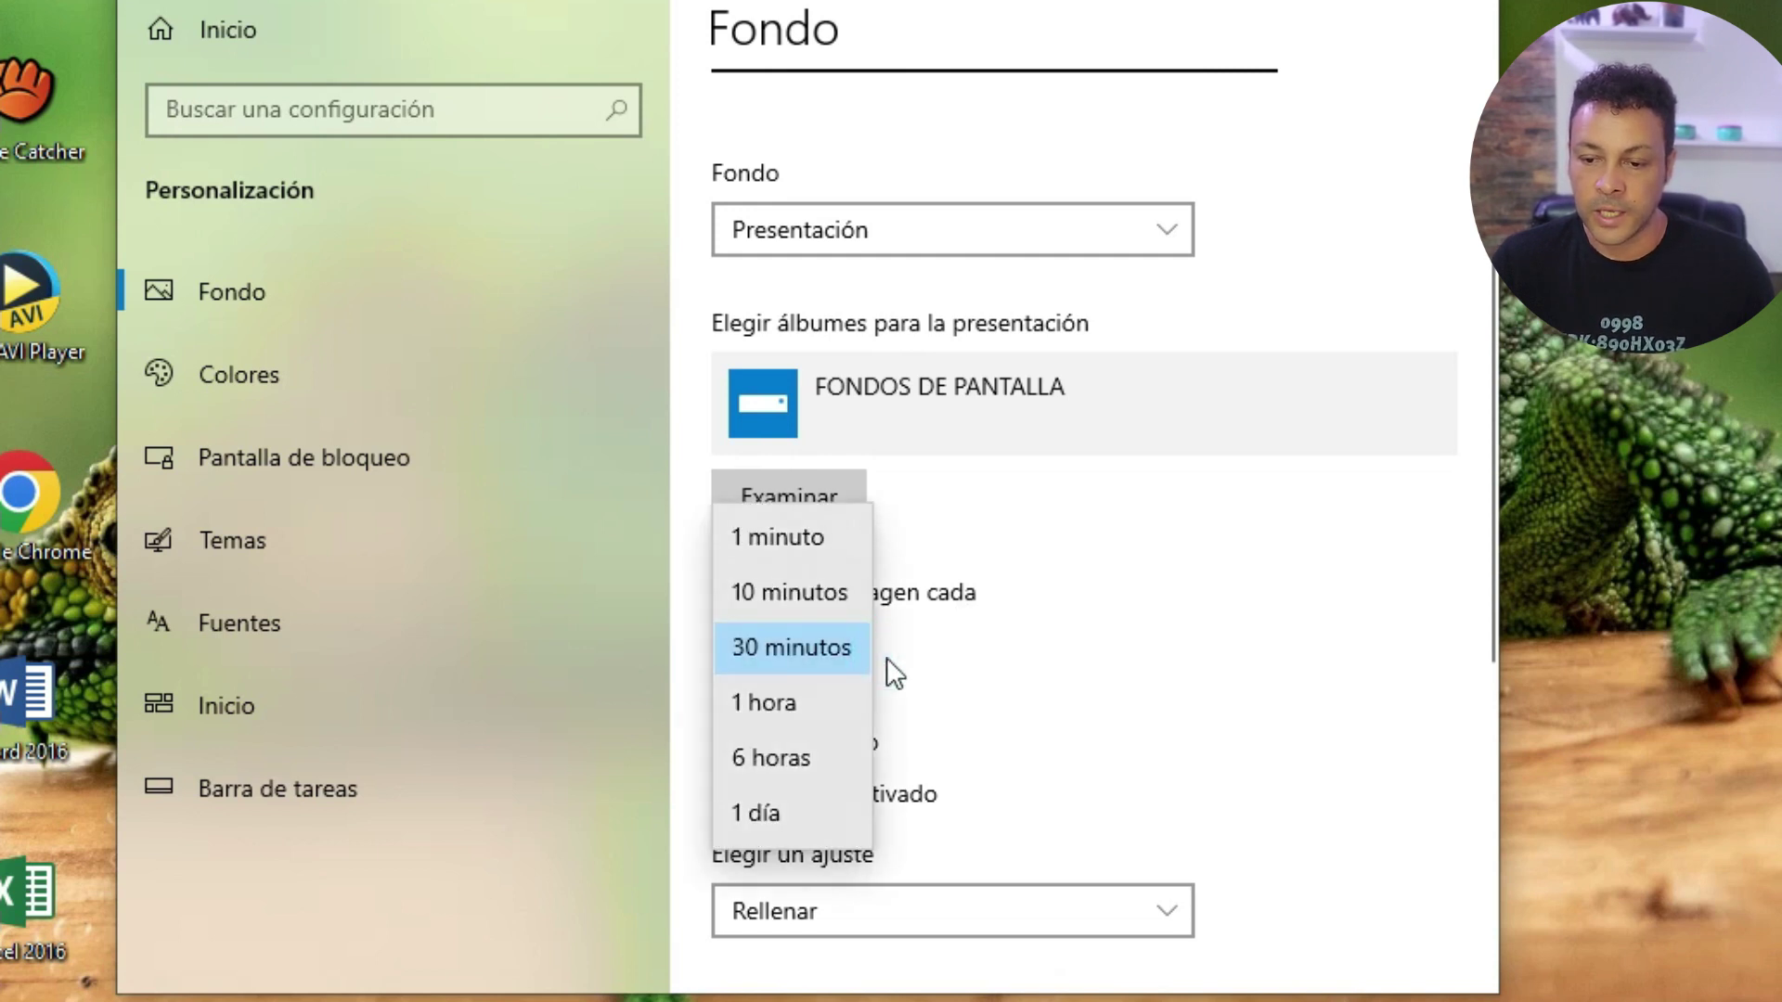
left_click(815, 540)
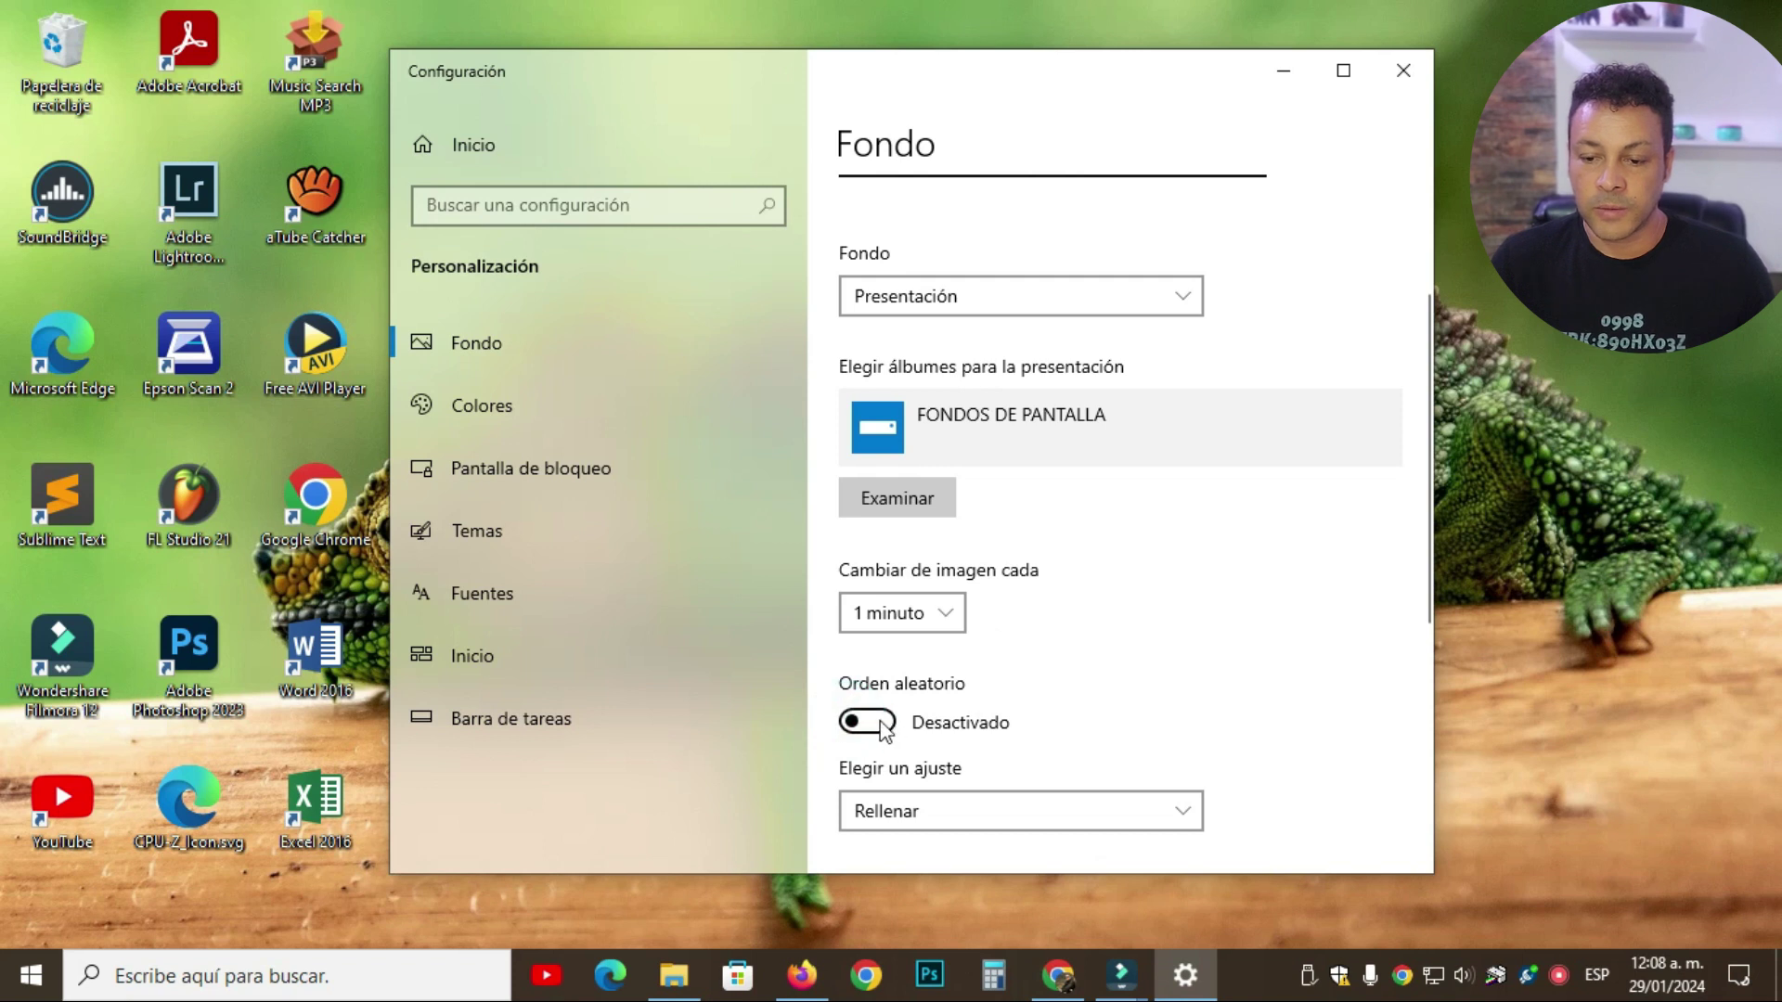
left_click(882, 728)
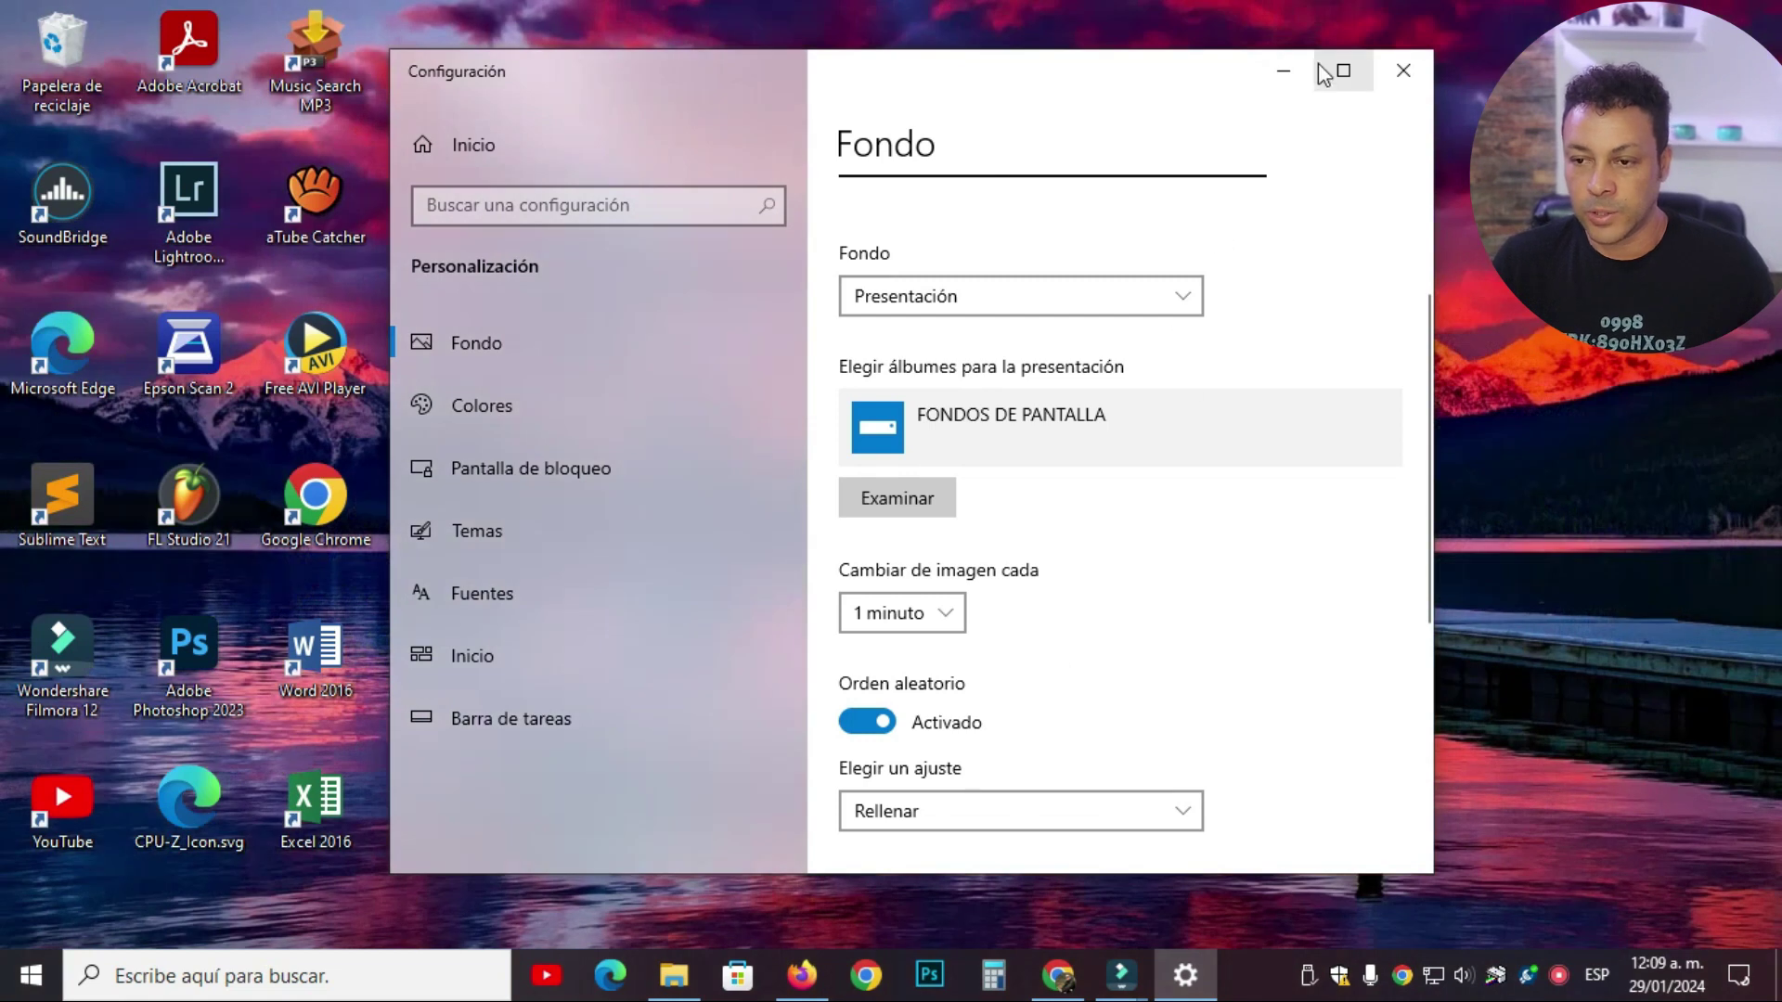
Minimize the Configuración window to view the desktop background, and bring the window back
left_click(1284, 72)
mouse_move(1166, 986)
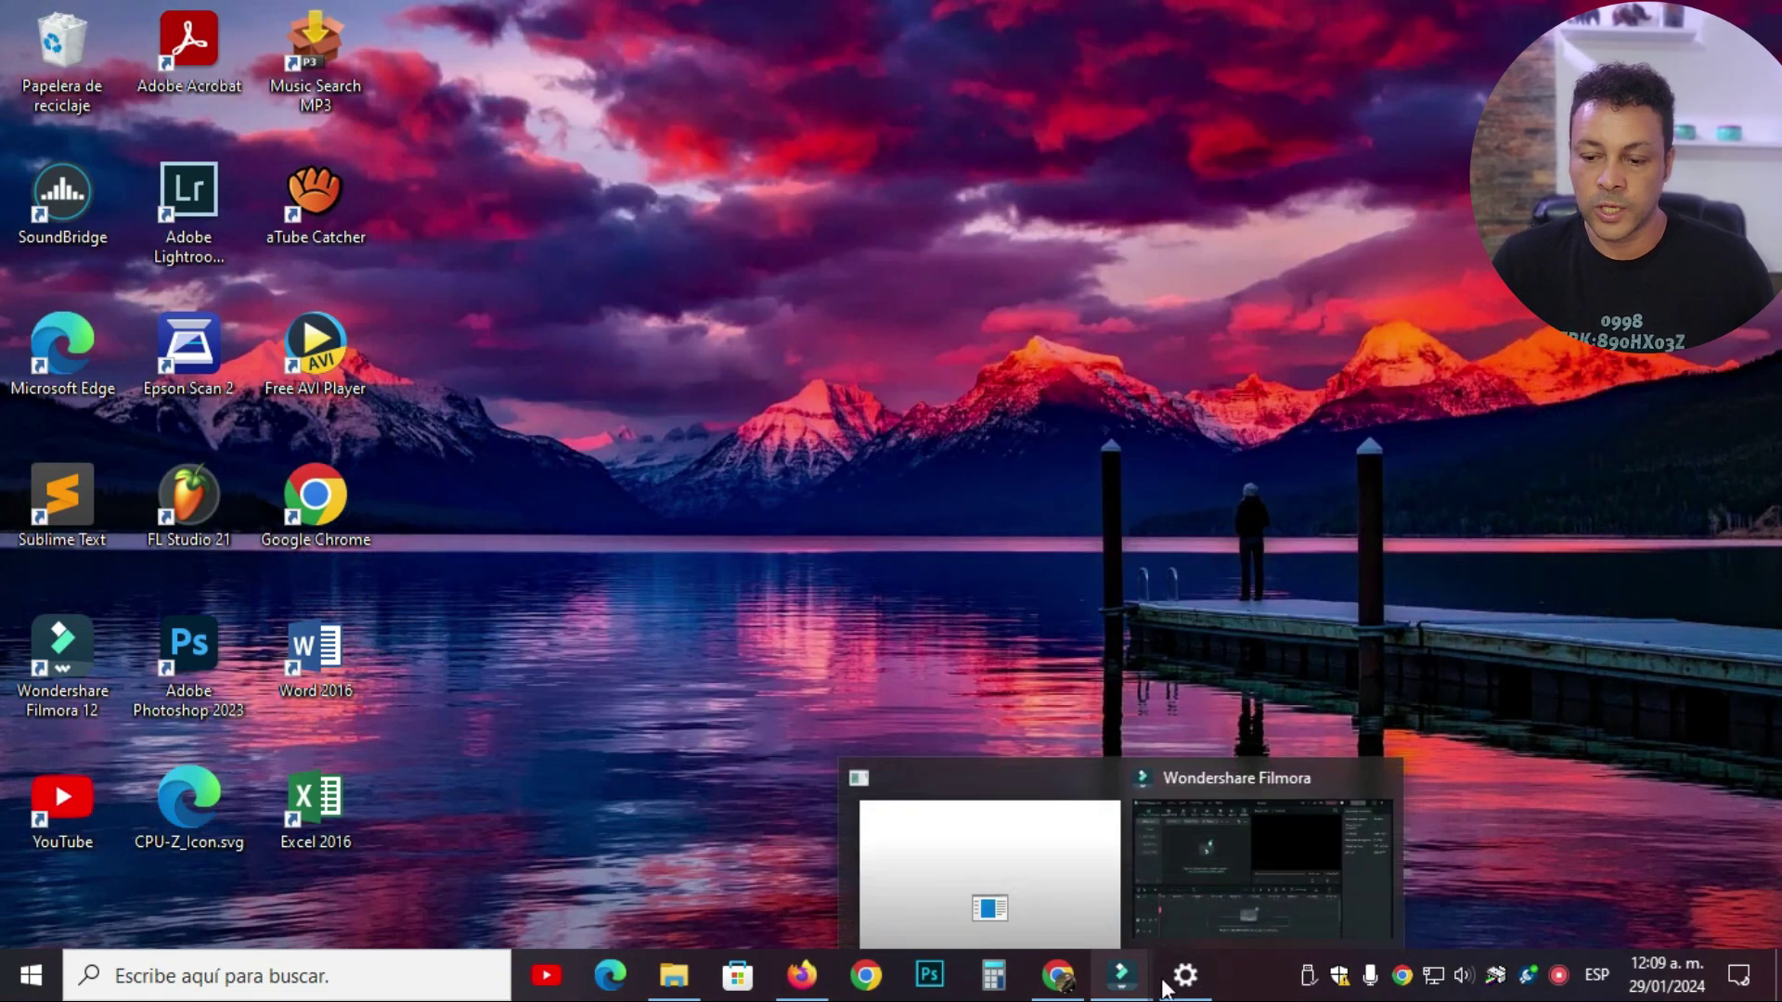
left_click(1186, 976)
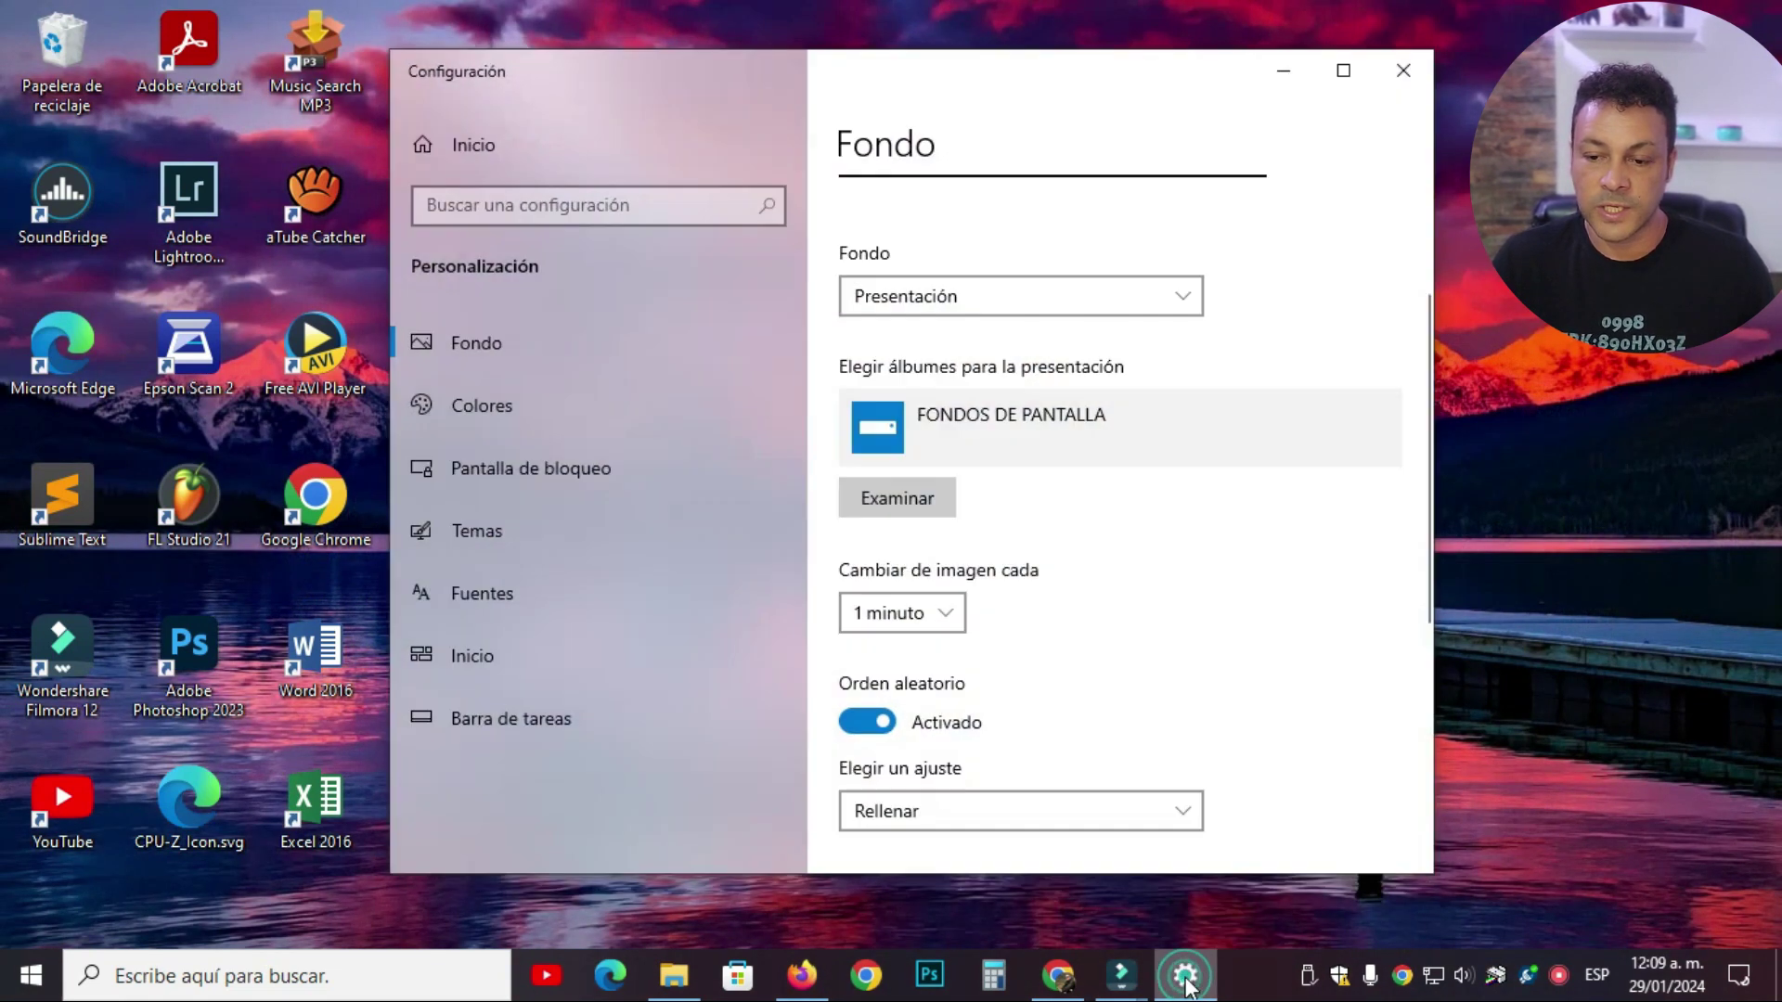
Choose Rellenar as the background fit and minimize the Configuración window
scroll(1177, 517, "down", 3)
scroll(1175, 517, "up", 1)
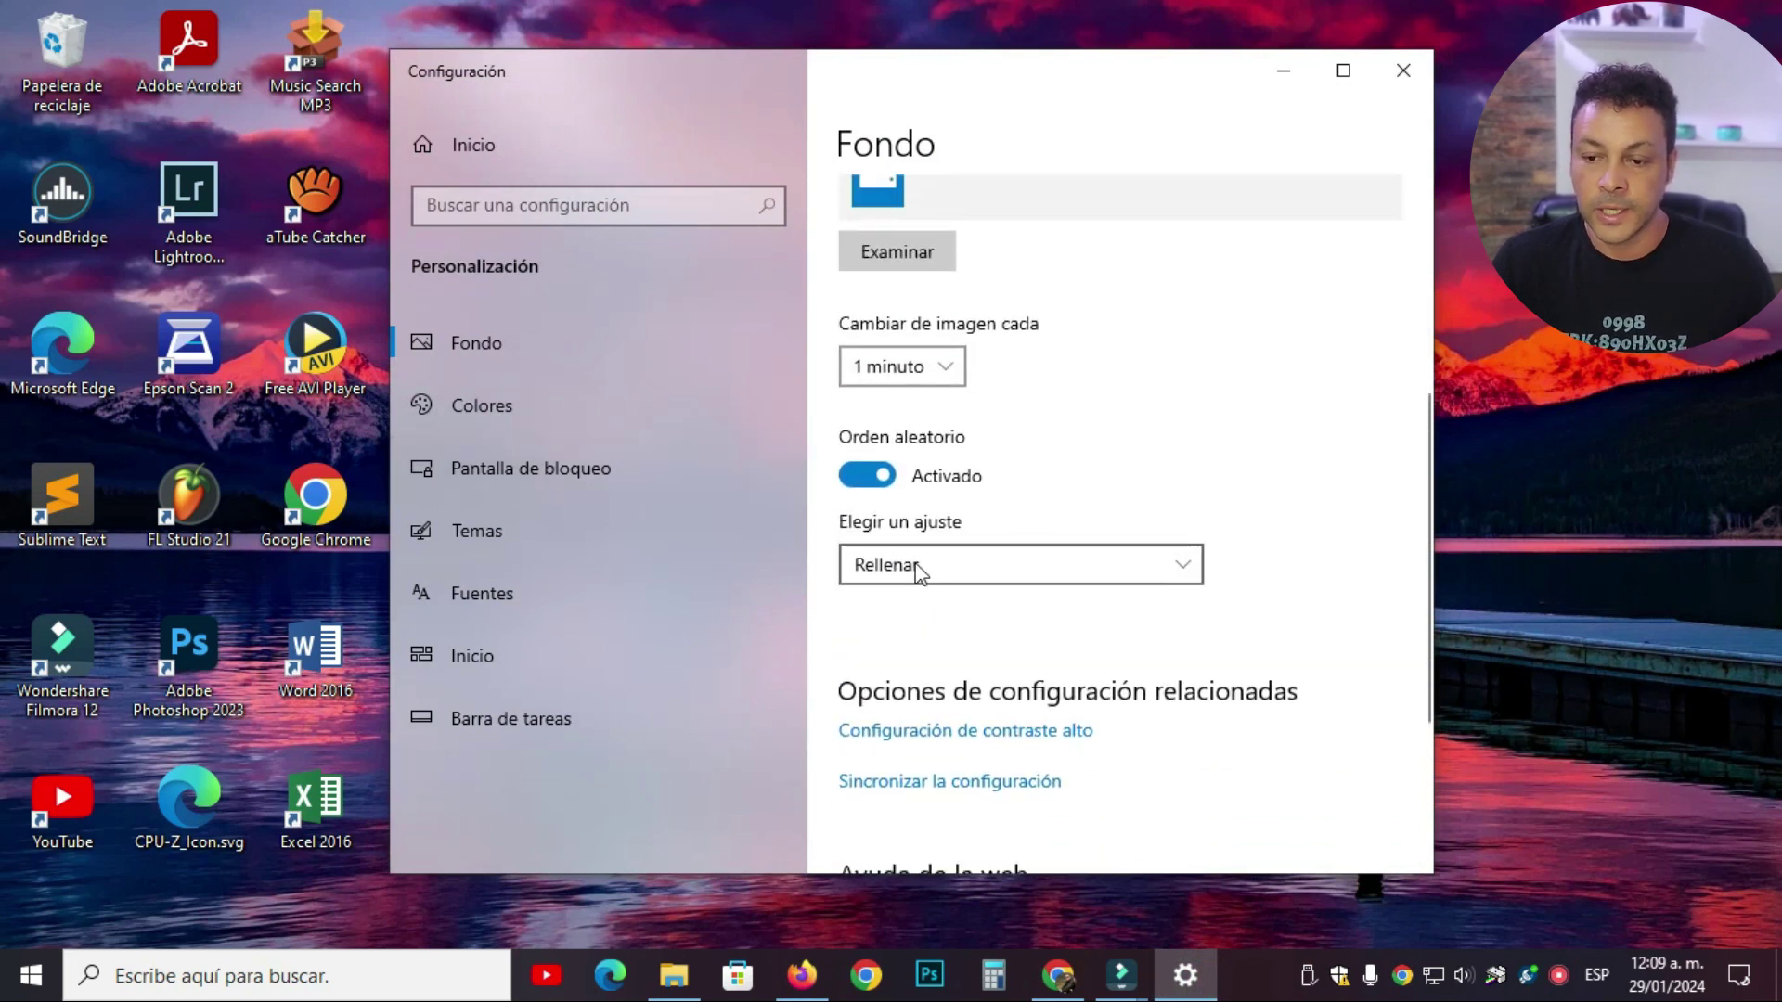
left_click(1177, 562)
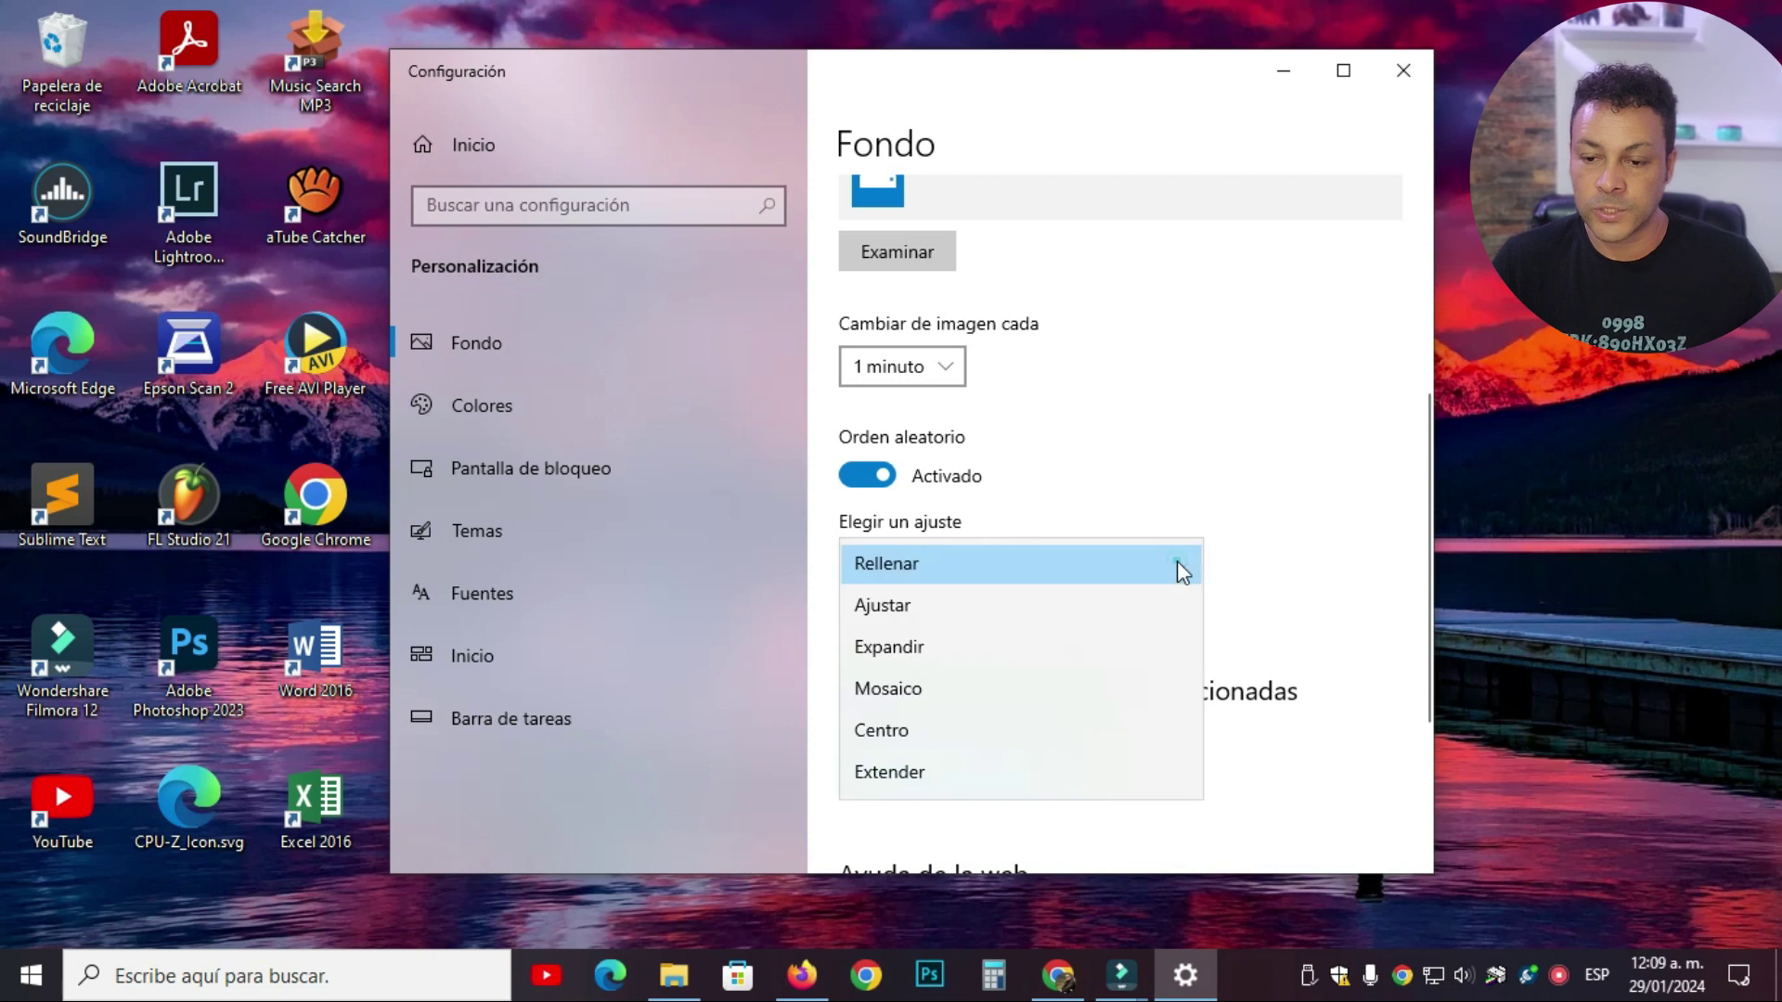
left_click(900, 566)
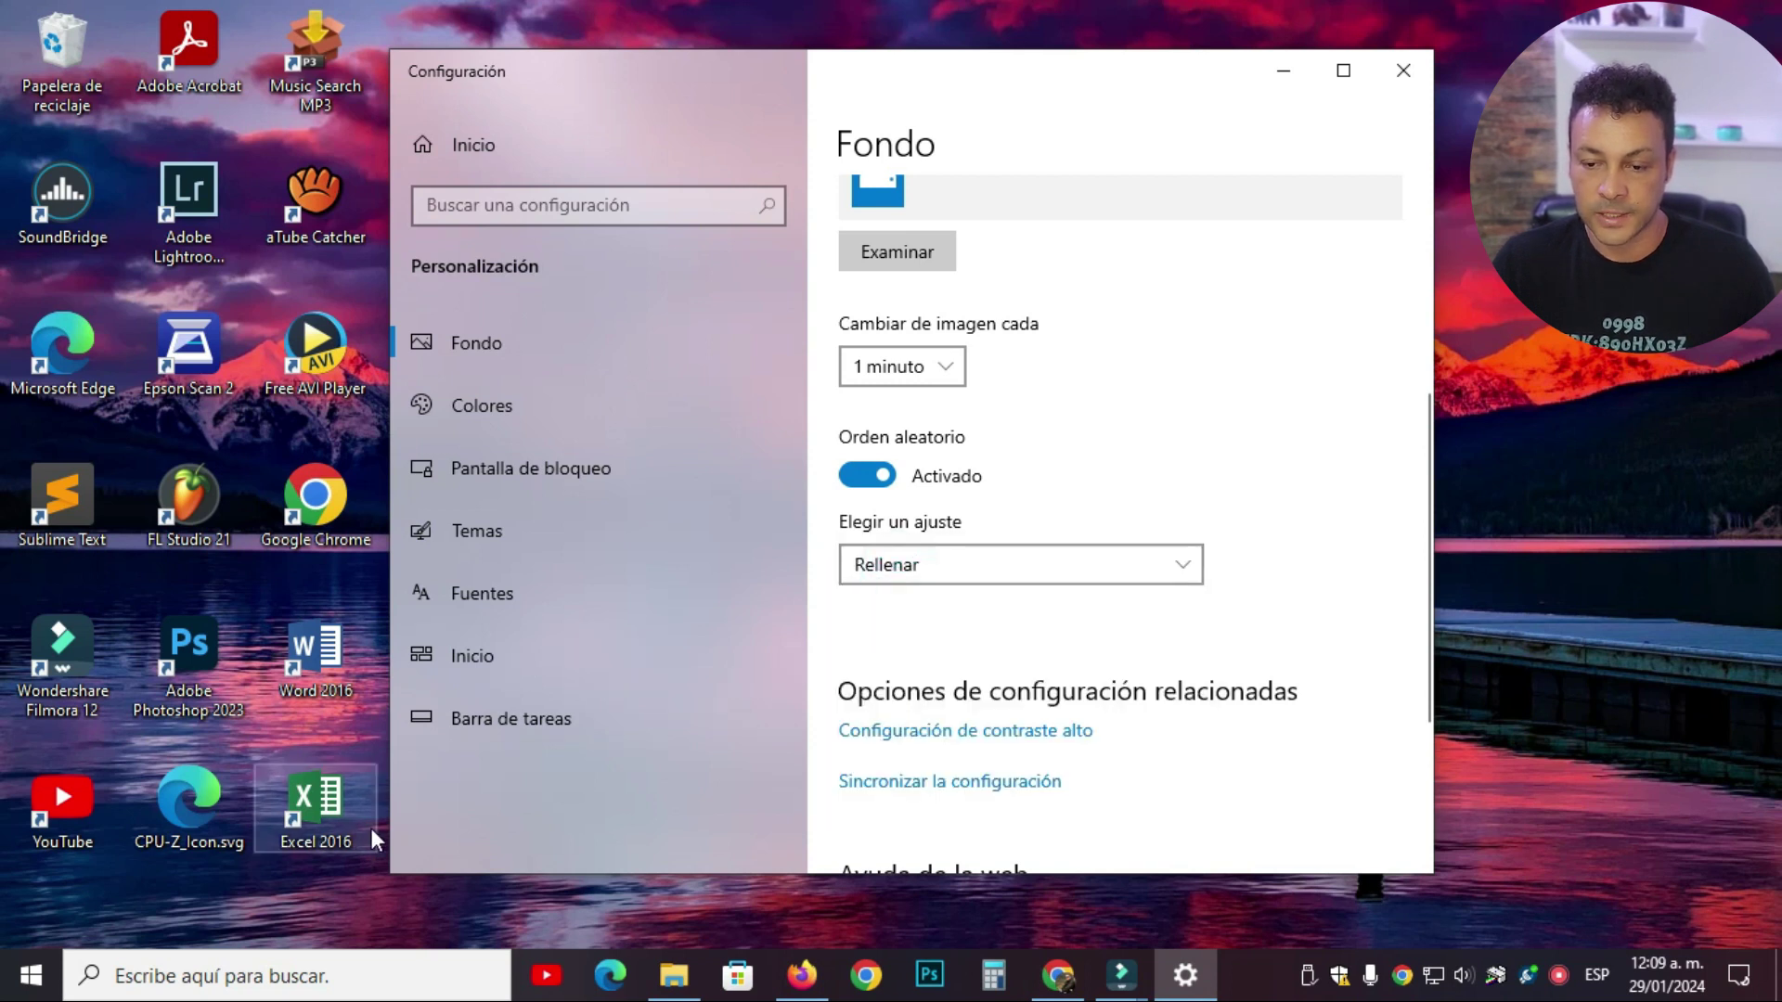
left_click(1280, 84)
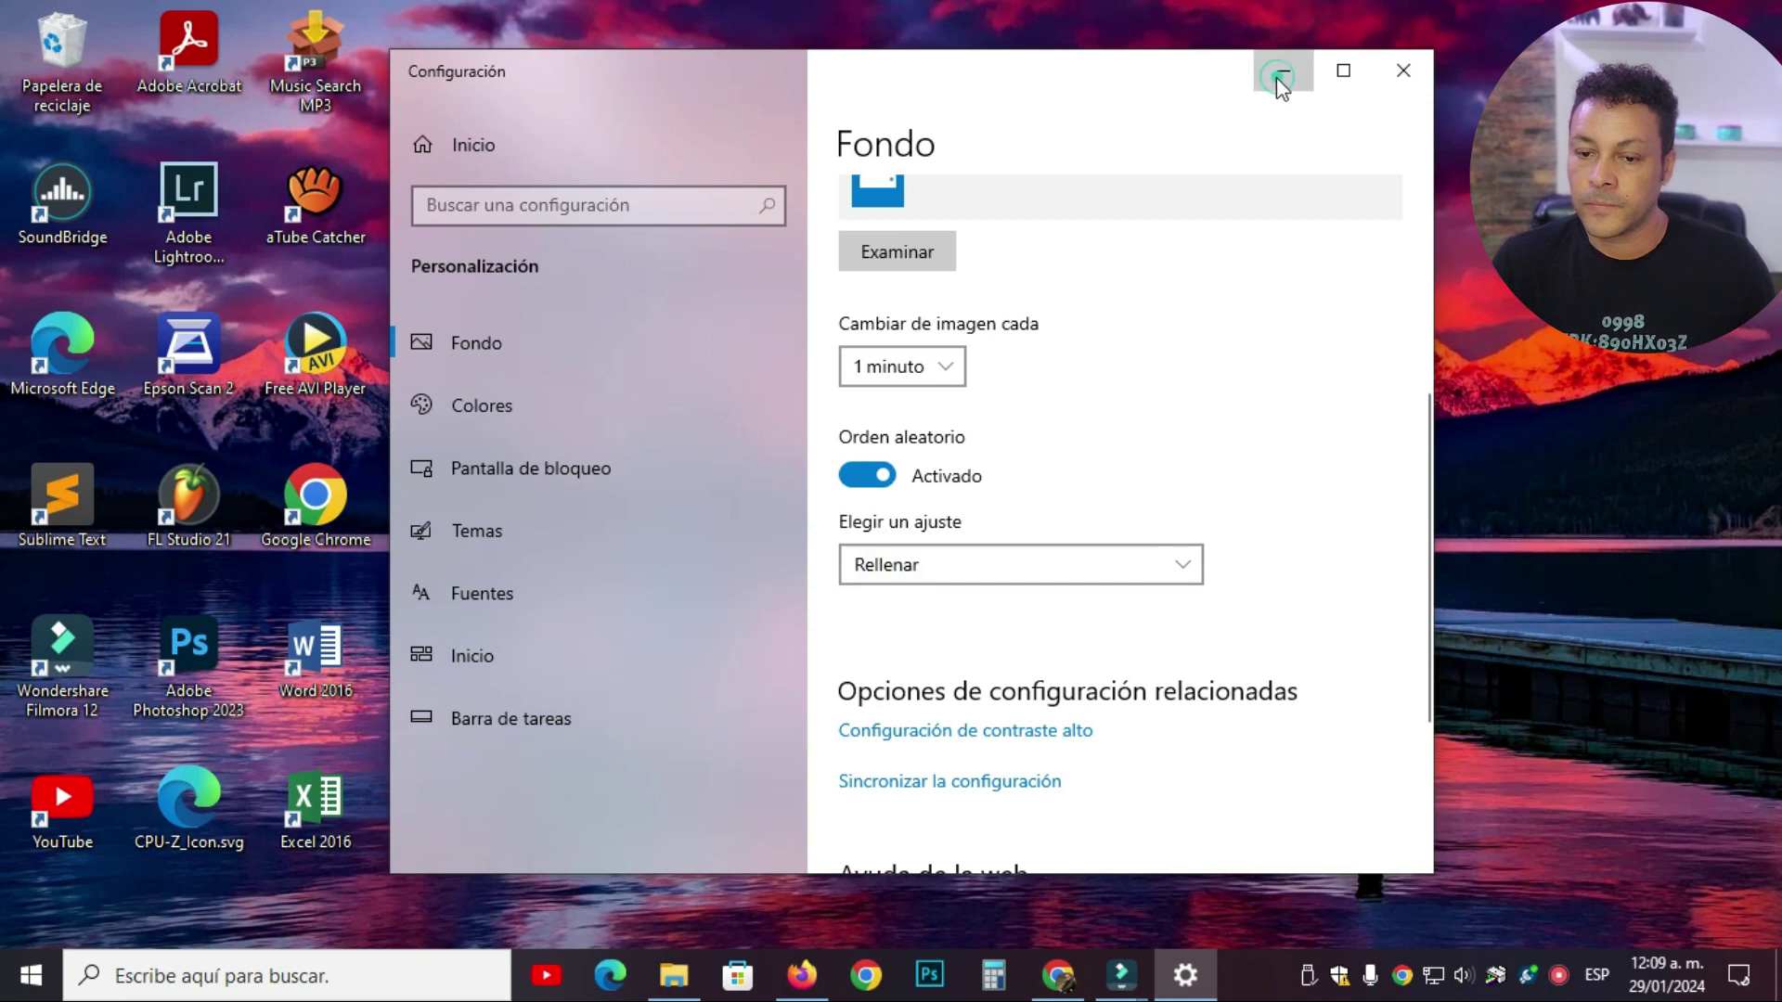